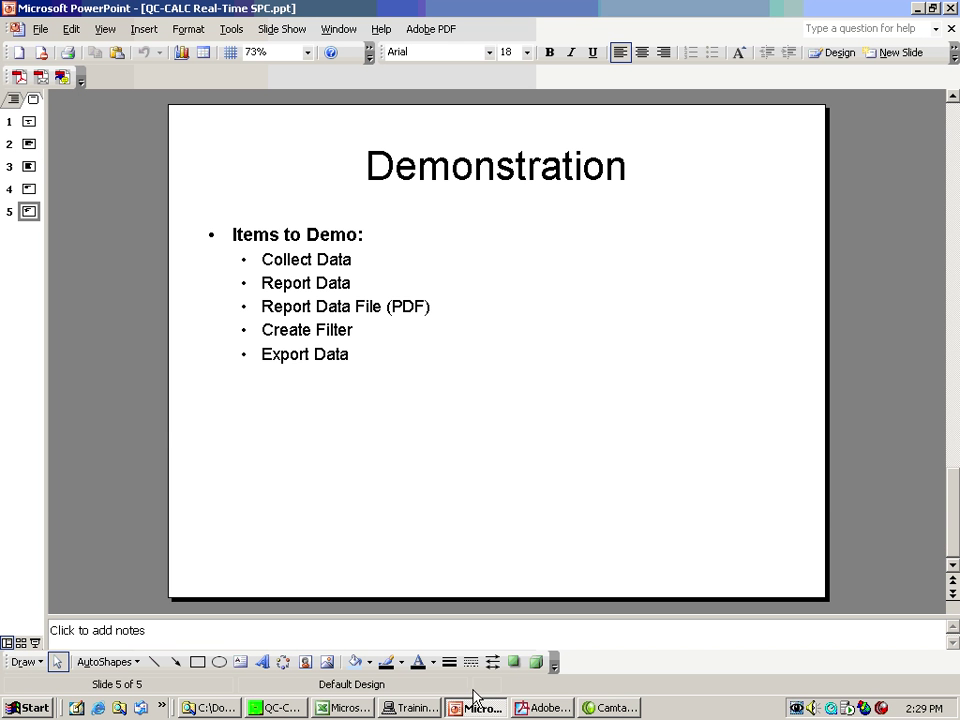
Step: Bring the QC-CALC charts forward and place the Training CMM Data simulator beside them
left_click(280, 708)
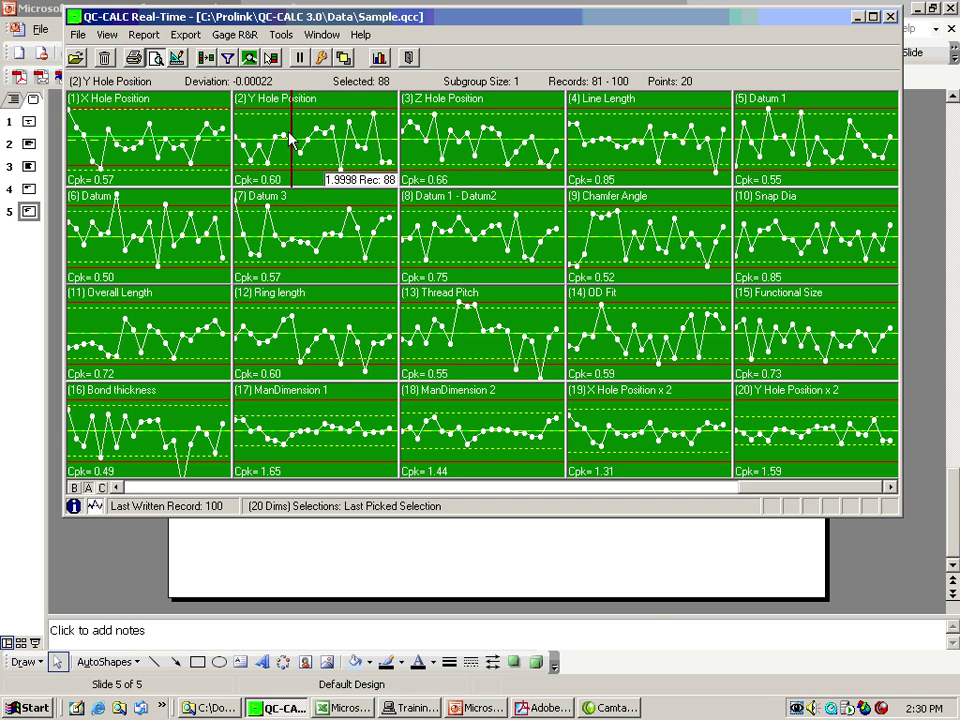
key("alt+Tab")
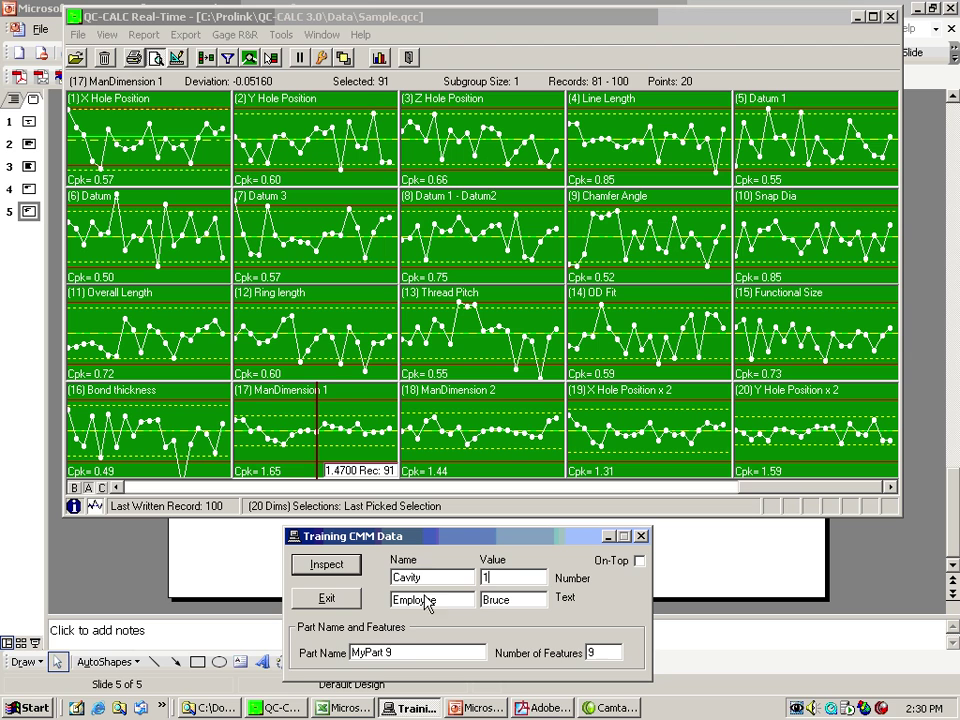
left_click_drag(425, 543, 400, 535)
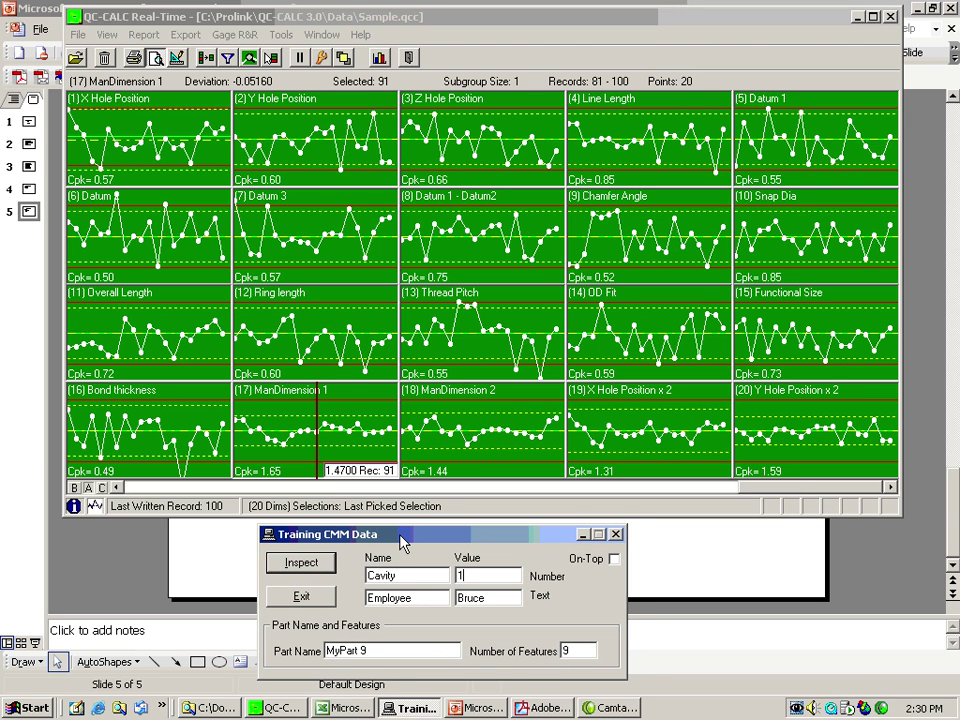
Step: Check the simulator's part name MyPart 9, 9 features, and its Cavity and Employee fields
left_click_drag(368, 651, 292, 668)
left_click(583, 651)
double_click(583, 651)
left_click_drag(414, 575, 343, 579)
left_click_drag(412, 598, 366, 598)
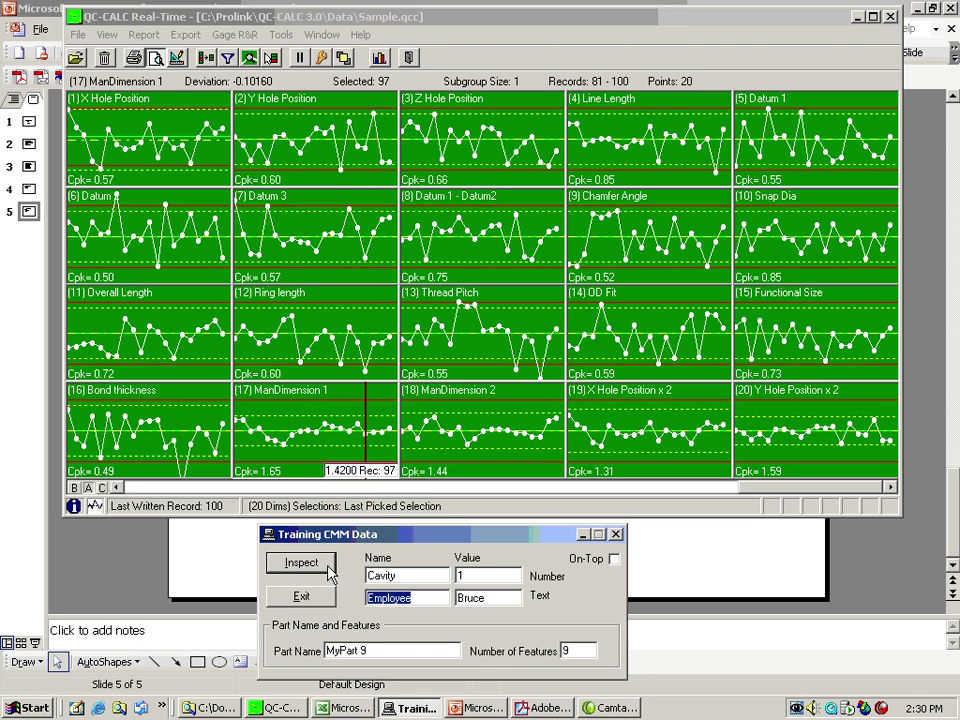
Step: Send the first inspection record and select a Feature 2 data point in QC-CALC
left_click(311, 569)
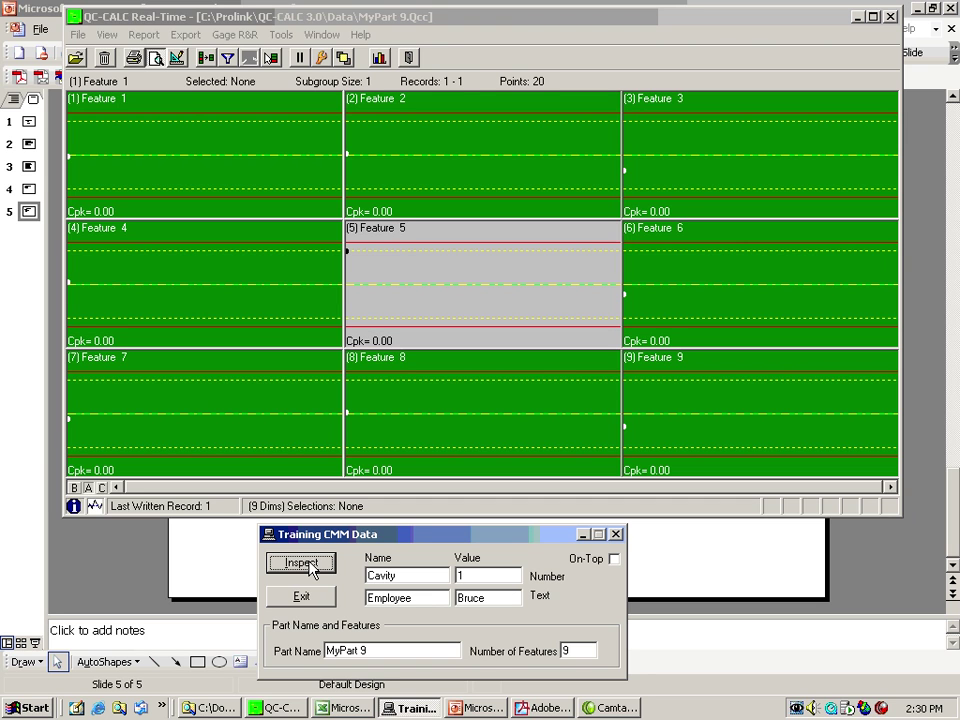
left_click(407, 32)
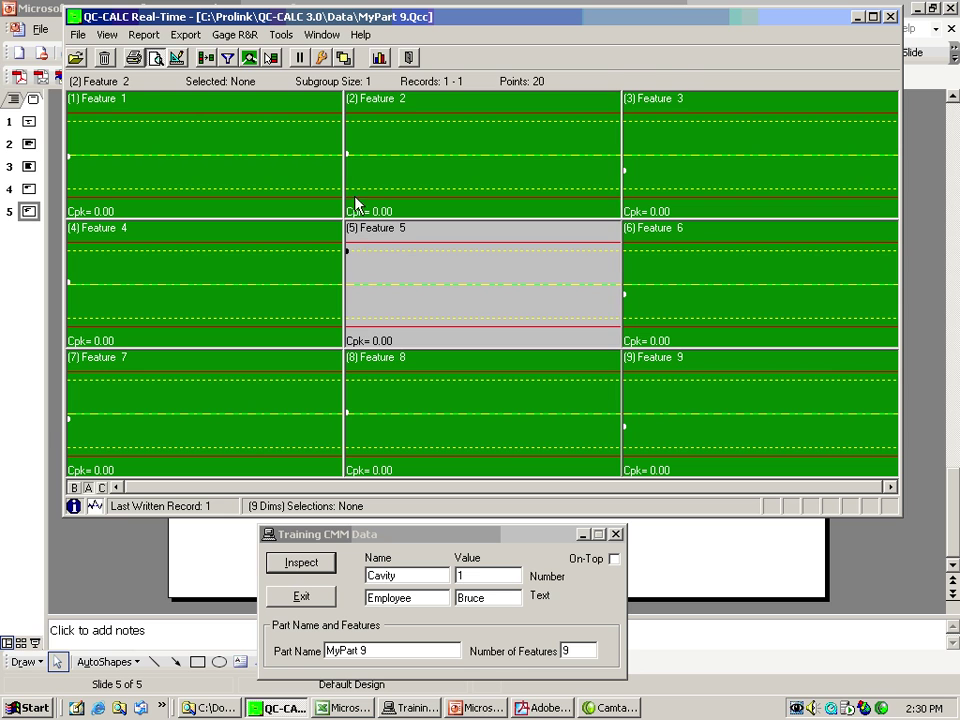
left_click(349, 157)
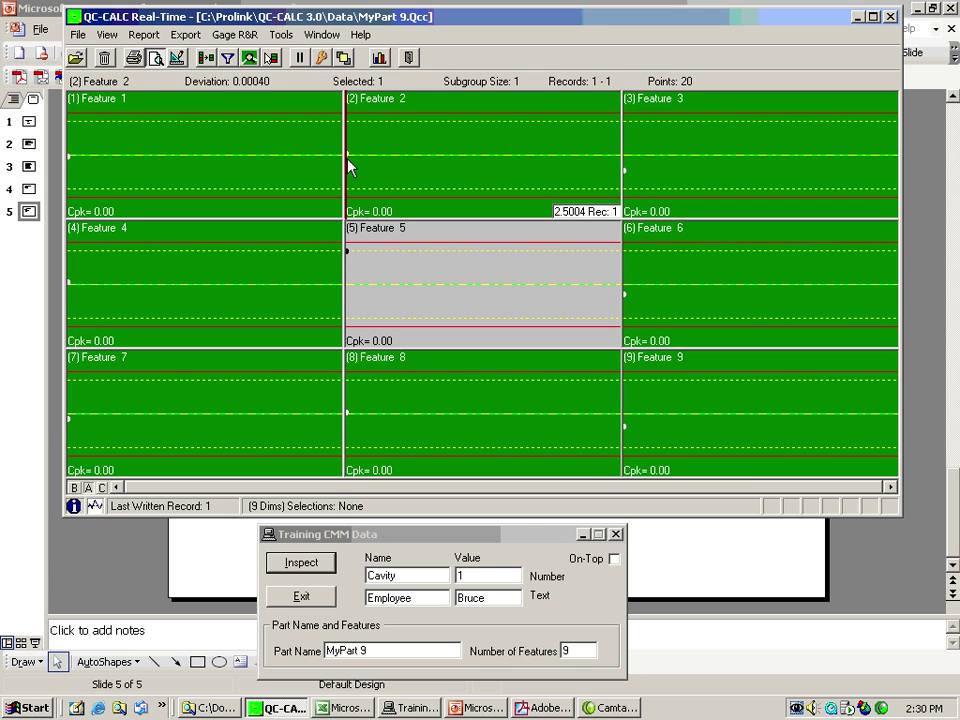
Step: Send inspection records 2 through 8 from the simulator to MyPart 9
left_click(304, 564)
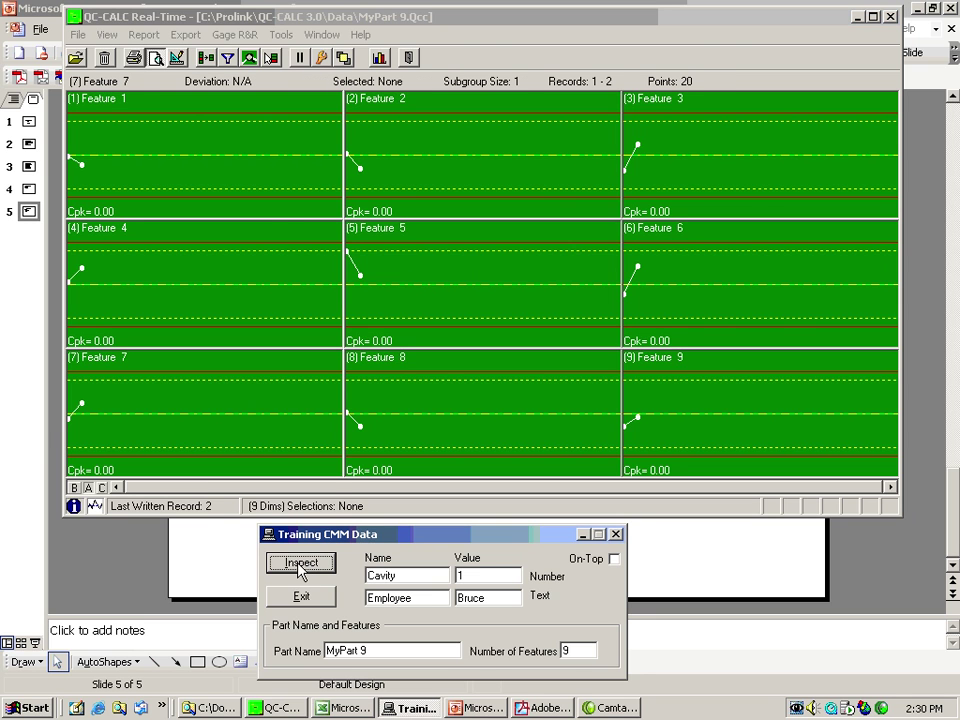
left_click(301, 564)
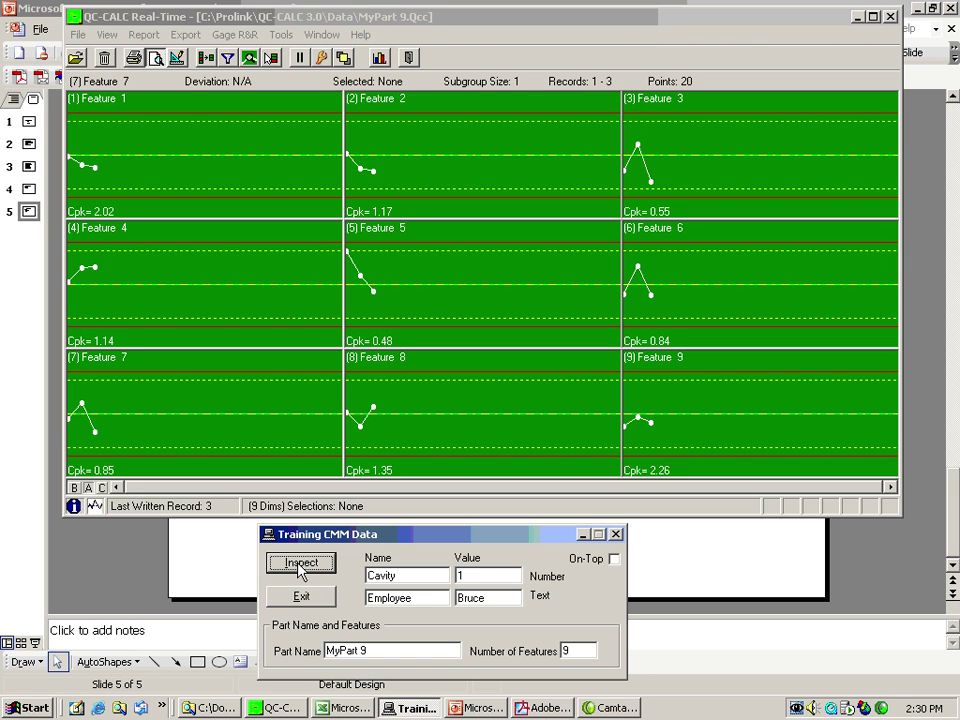
left_click(299, 565)
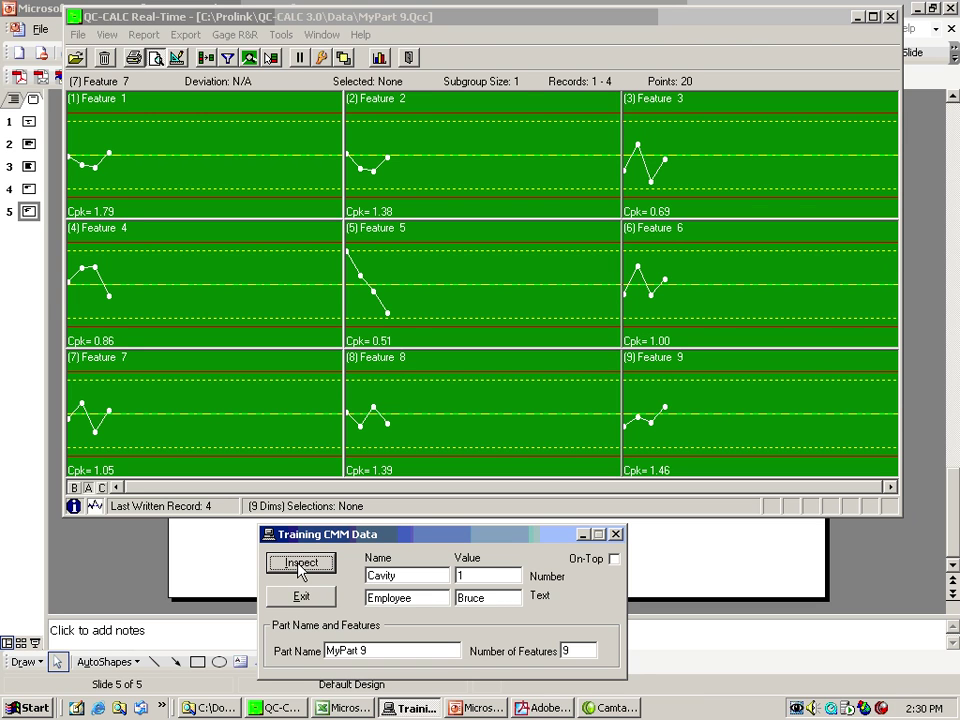
left_click(298, 566)
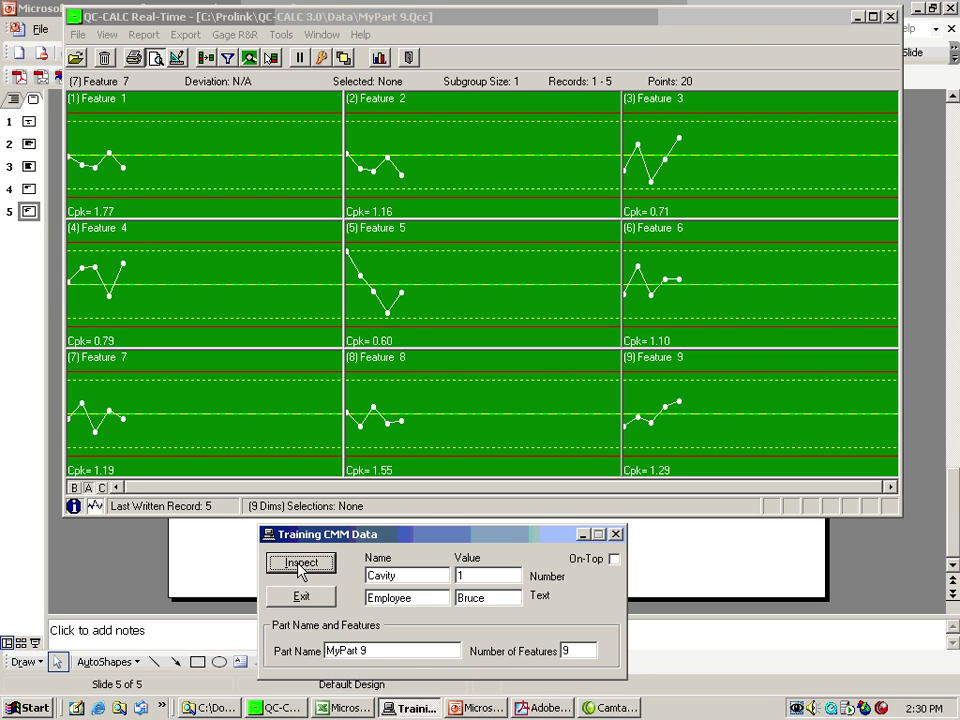
left_click(298, 566)
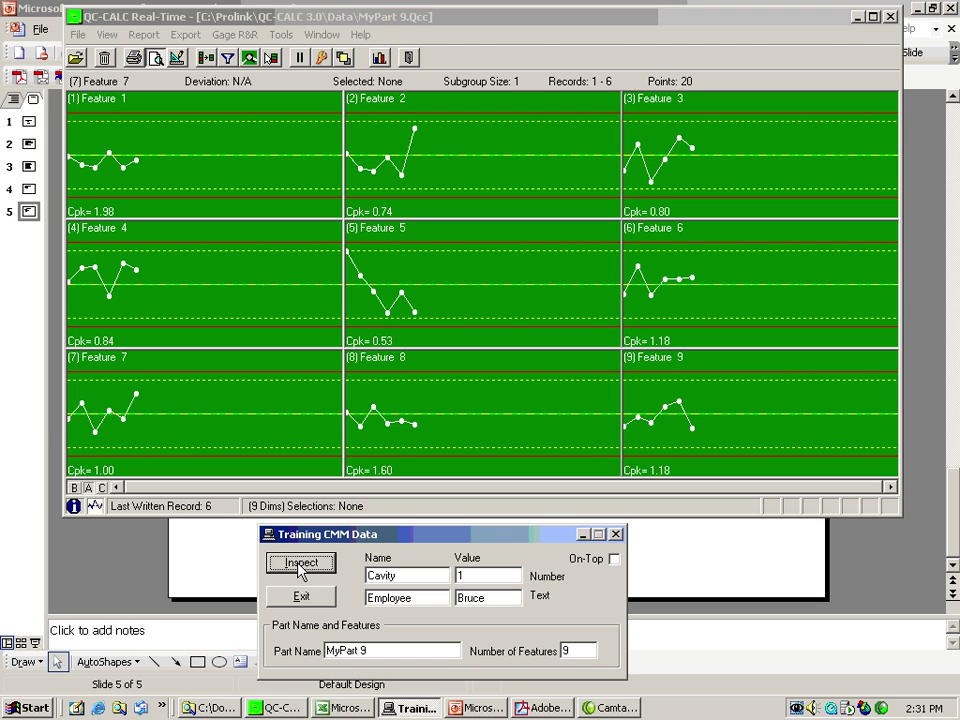
left_click(299, 566)
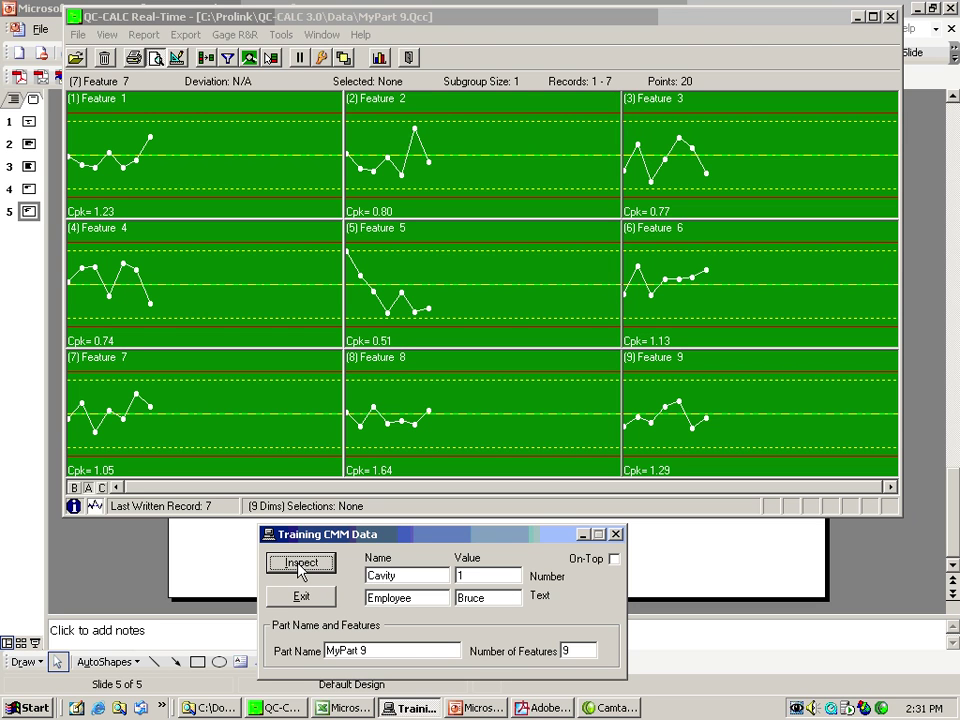
left_click(300, 566)
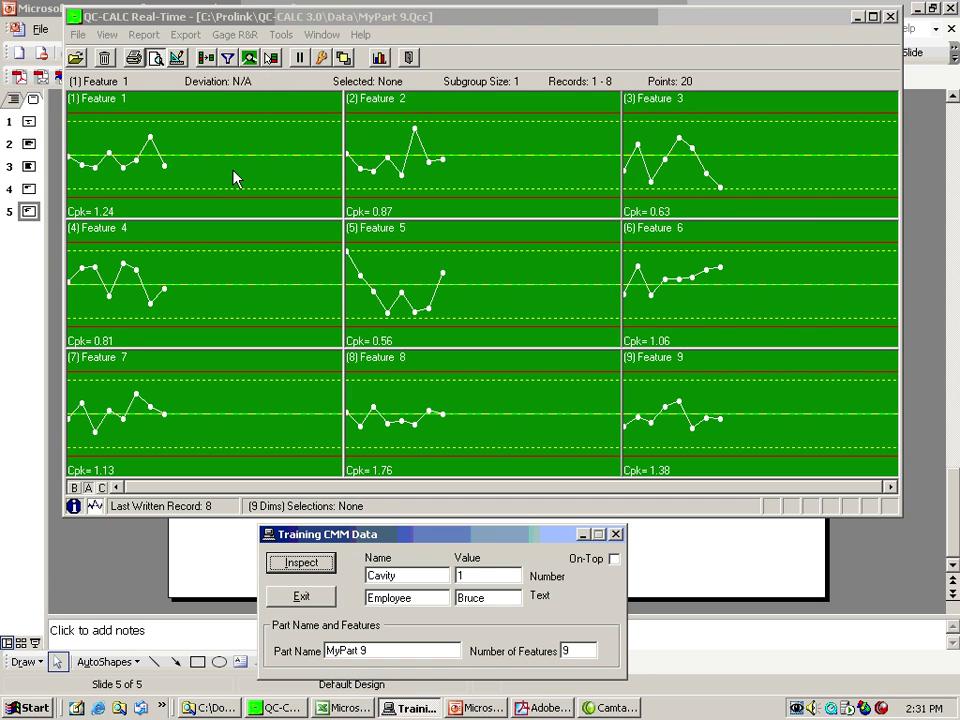
mouse_move(128, 163)
double_click(183, 155)
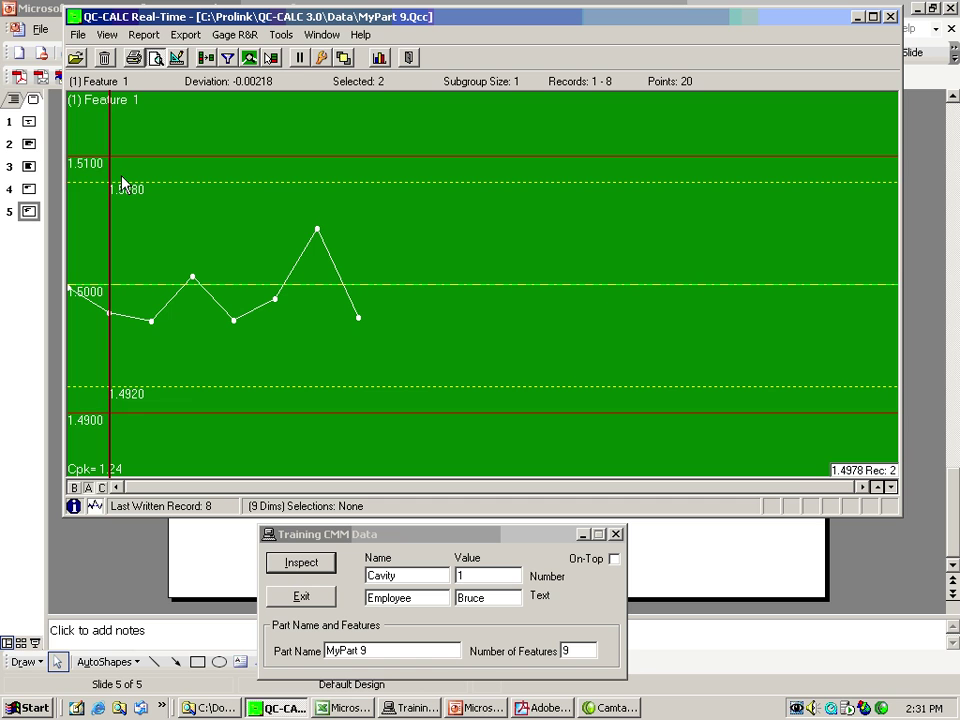
mouse_move(75, 168)
left_click_drag(119, 288, 368, 283)
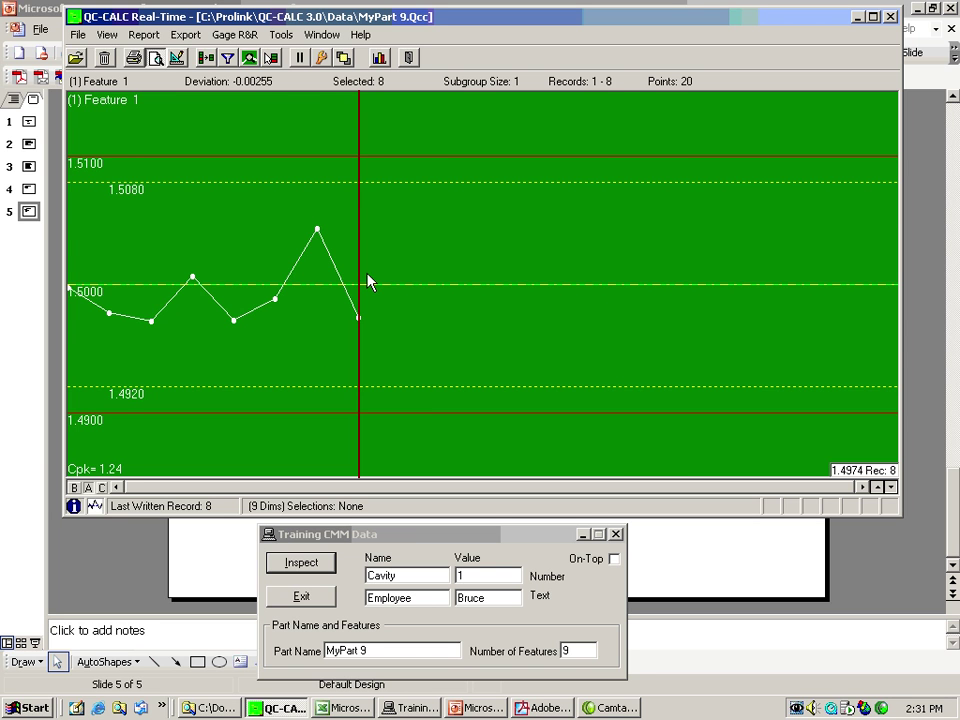
double_click(368, 283)
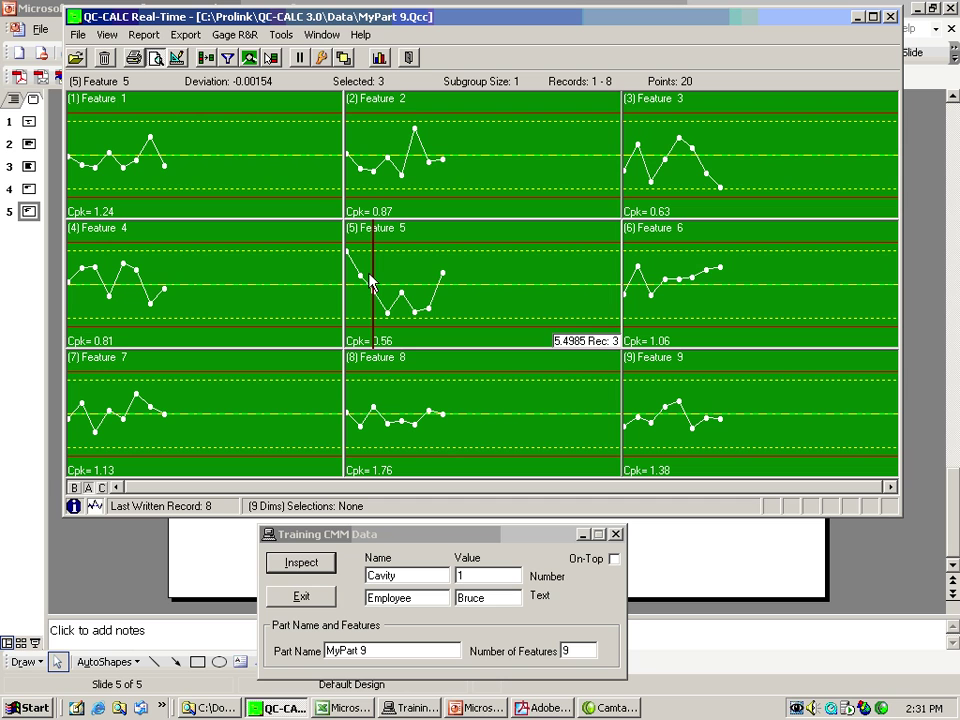
Step: Send records 9 and 10, change the cavity to 2, then send records 11 and 12
left_click(301, 563)
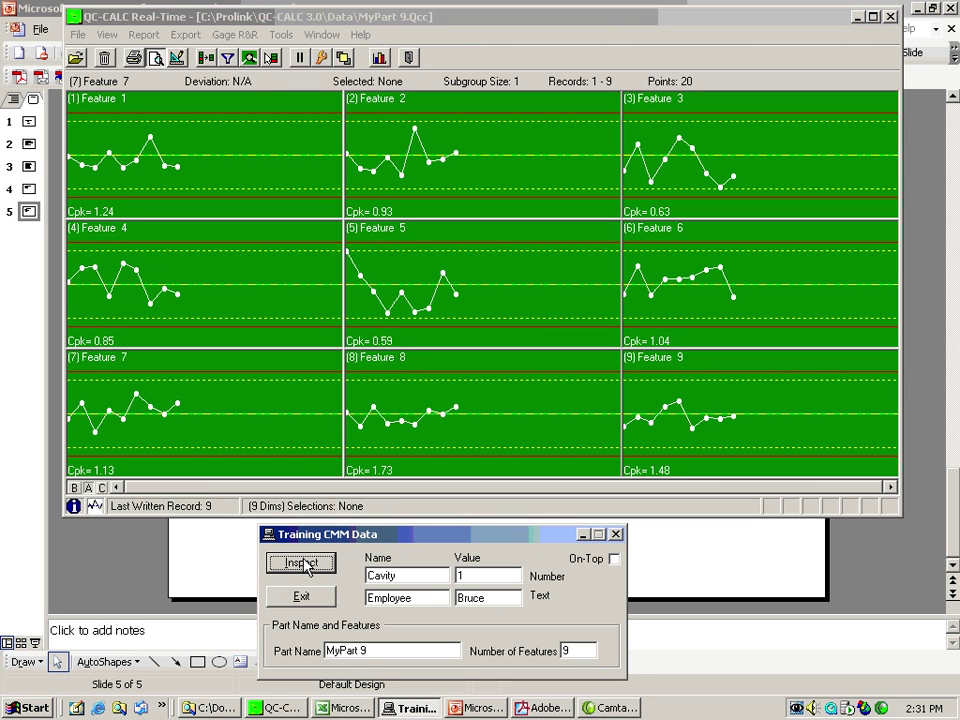
left_click(303, 564)
double_click(490, 575)
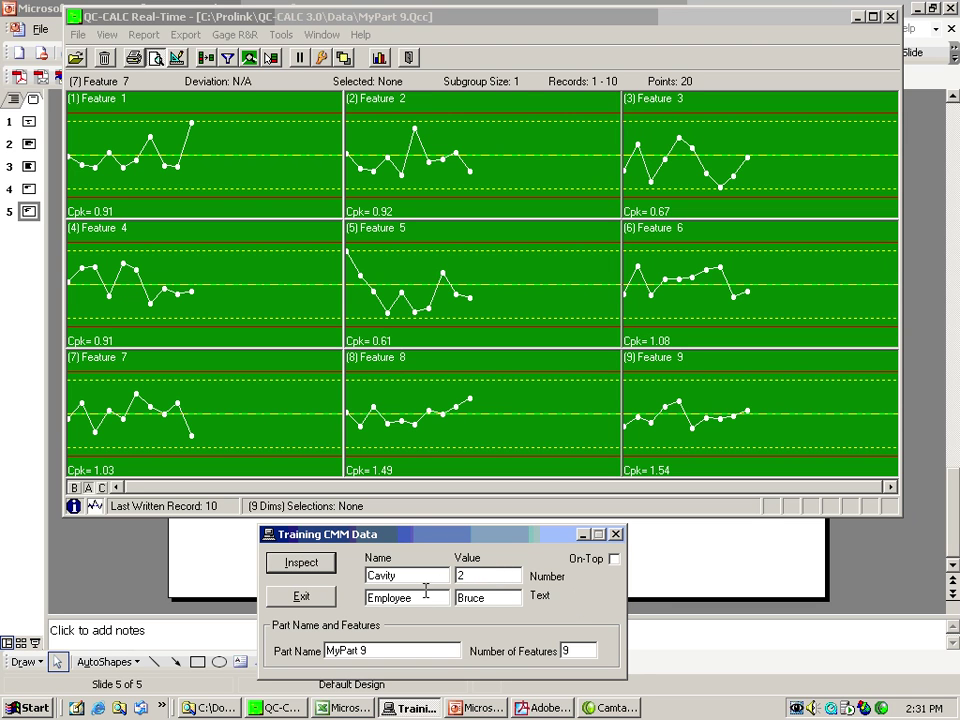
type("2")
left_click(319, 566)
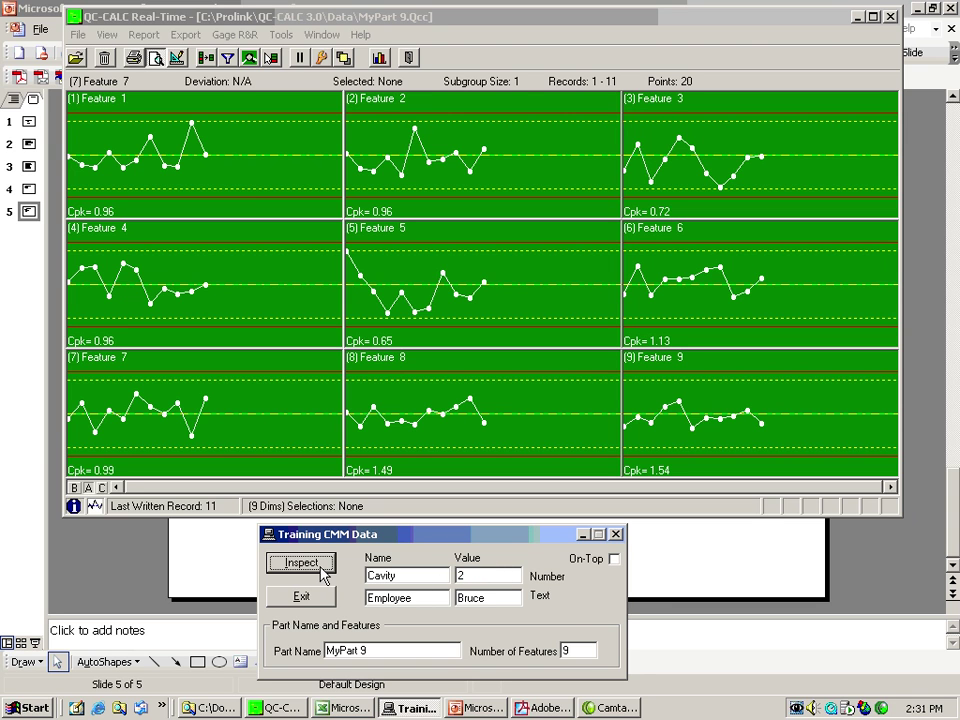
left_click(319, 566)
Step: Enlarge Feature 5's chart to read its record 12 value, then check Feature 2's record 12
left_click(499, 263)
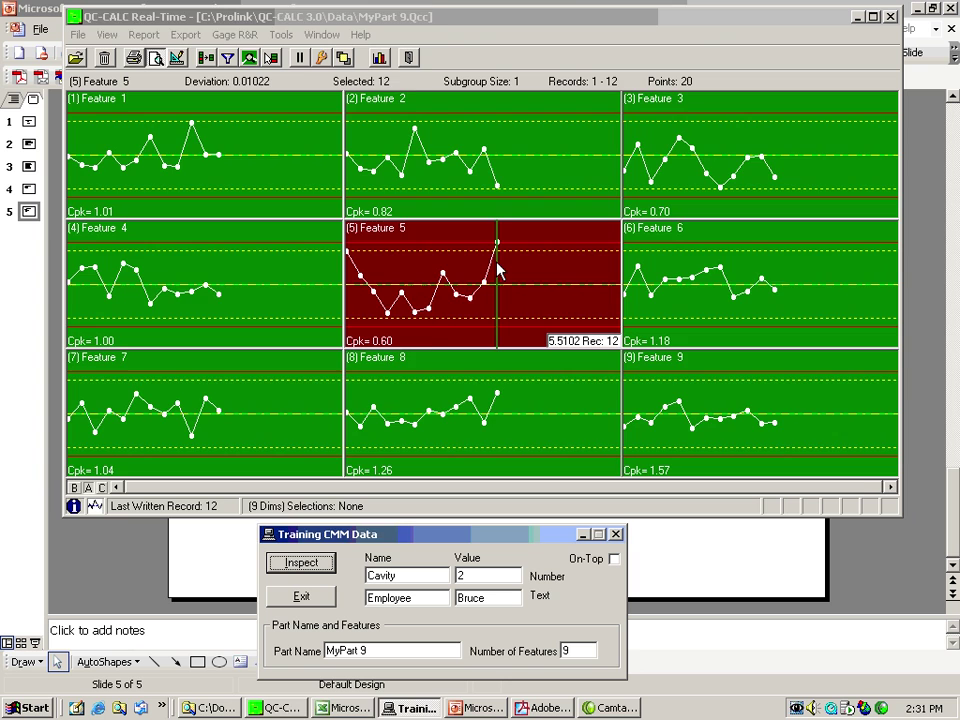
double_click(499, 263)
left_click(520, 258)
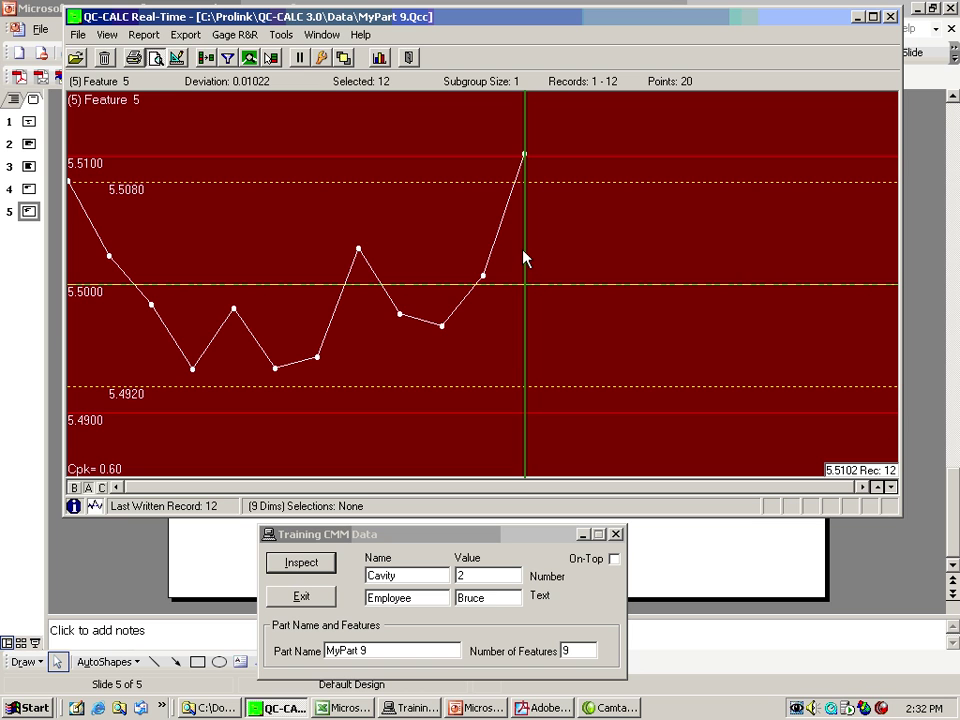
double_click(523, 258)
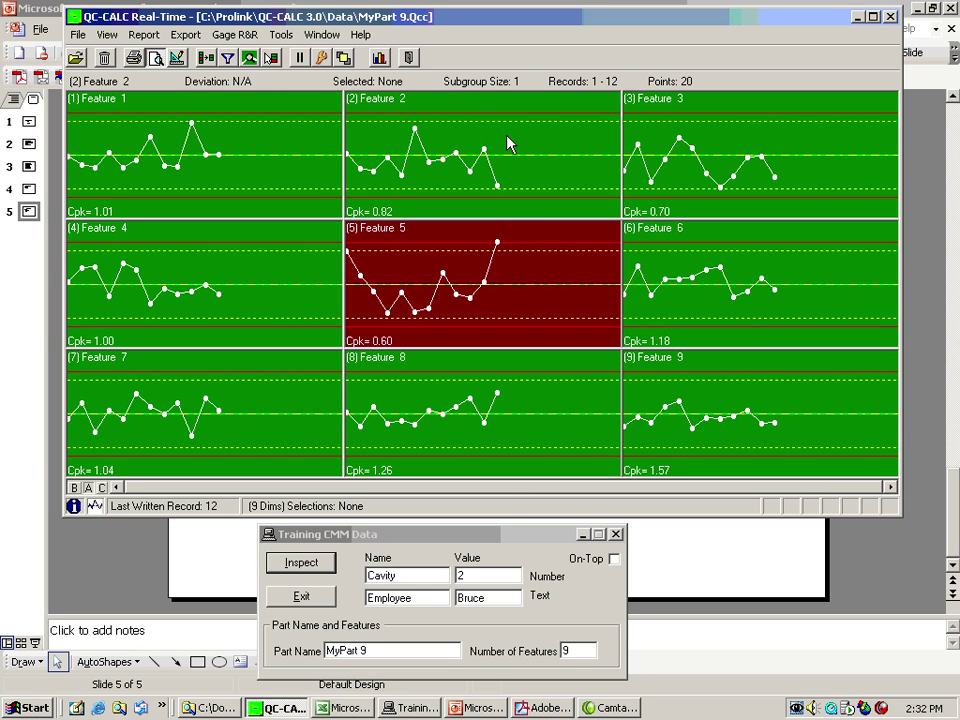
left_click(496, 190)
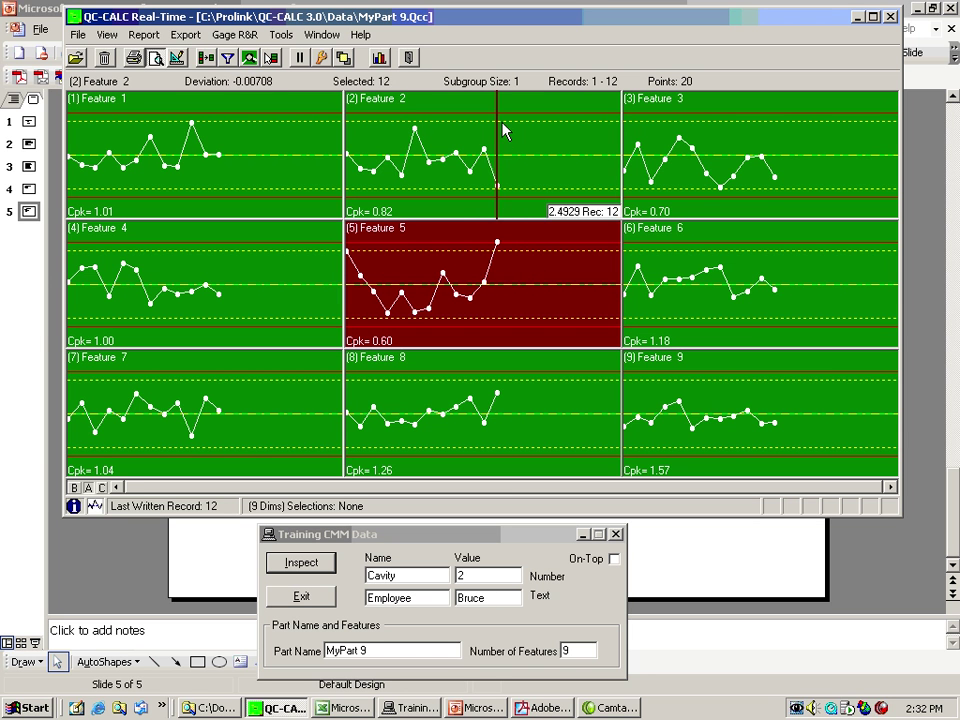
Step: Send inspection records 13 and 14 from the simulator
left_click(303, 563)
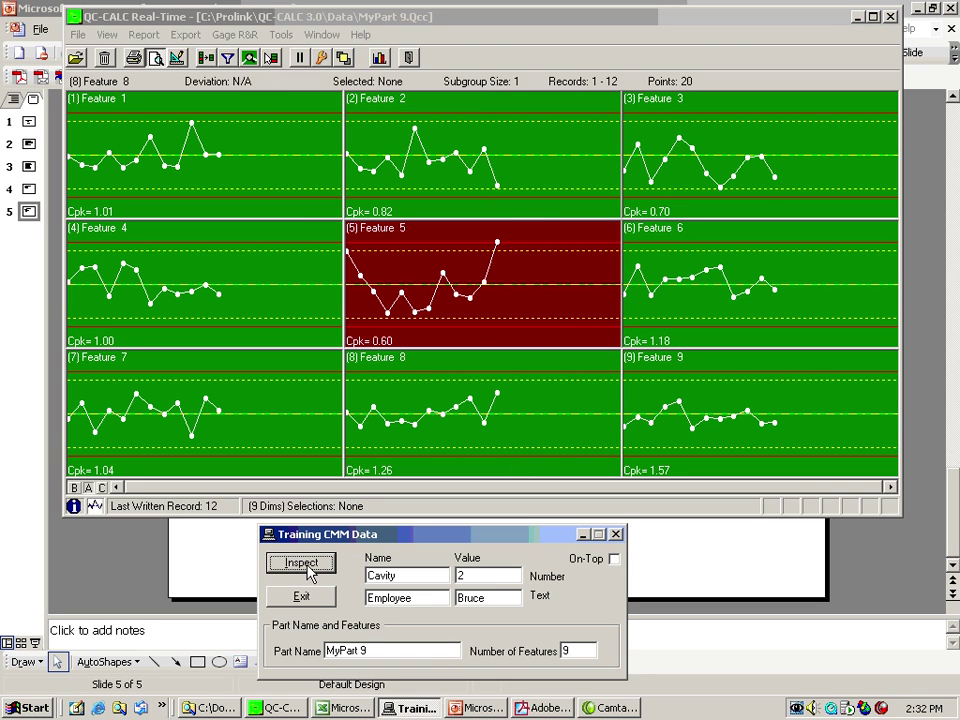
left_click(303, 564)
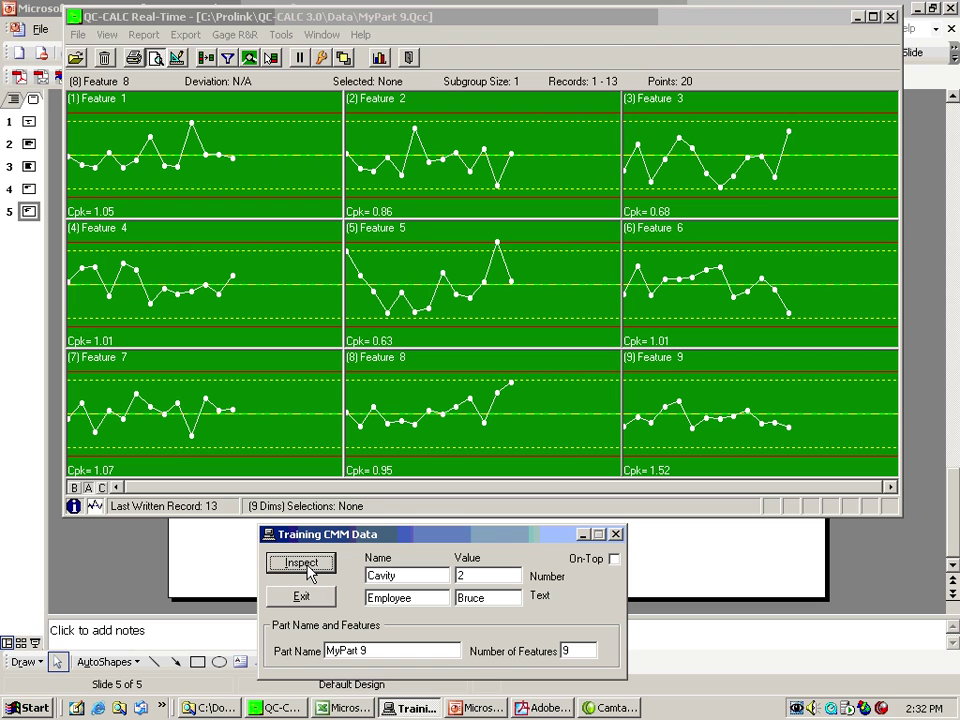
left_click(303, 564)
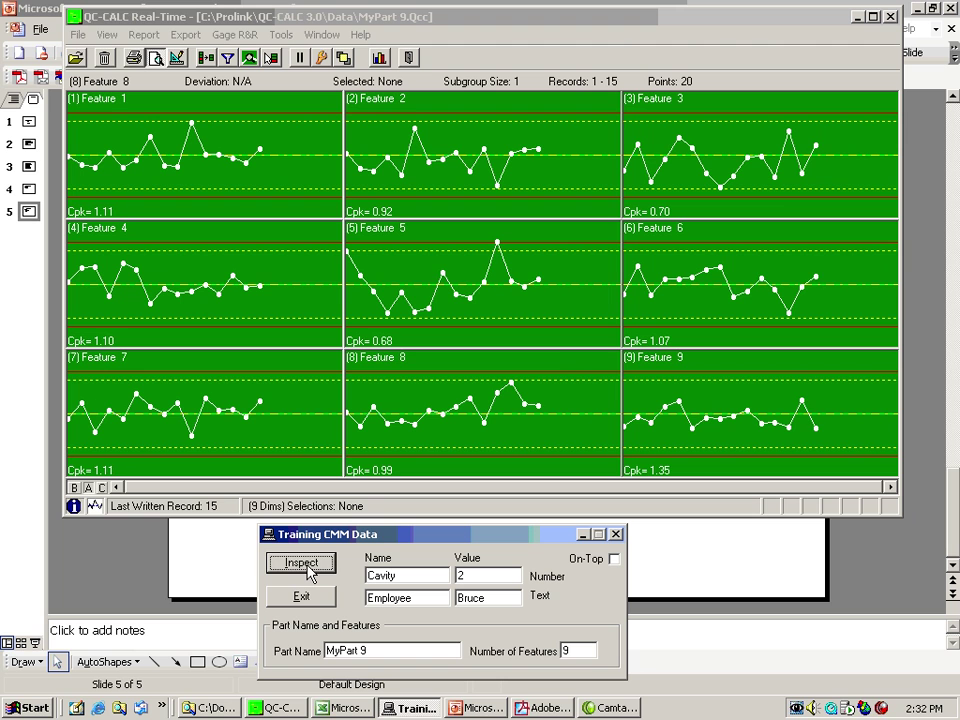
Step: Step through Feature 1 and Feature 2 readings, from record 16 back to records 12 and 9
left_click(207, 176)
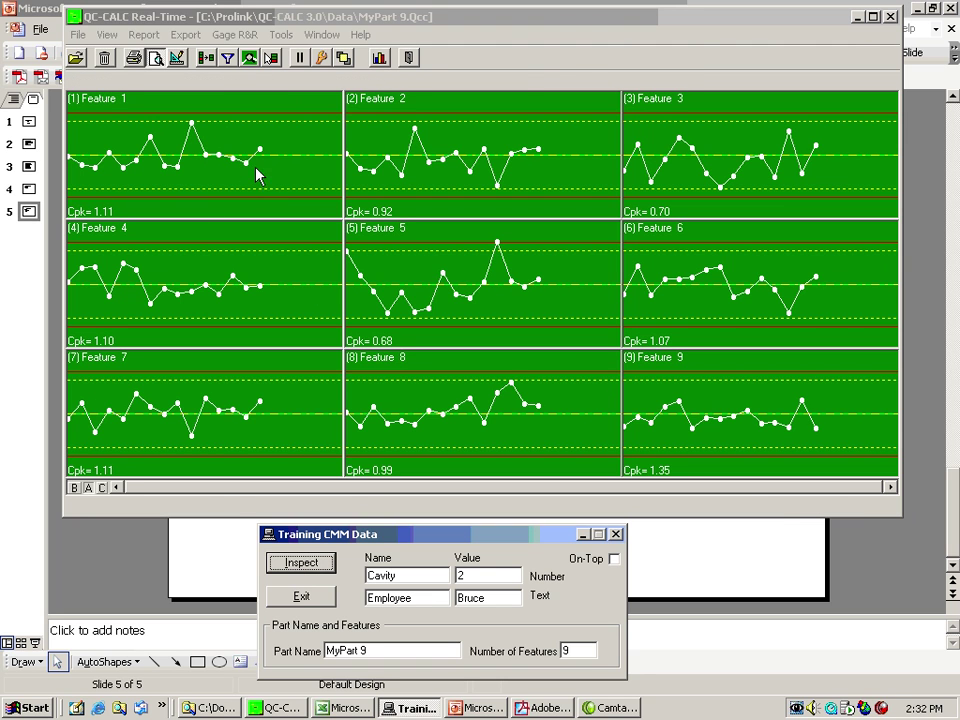
left_click(250, 176)
left_click(503, 155)
left_click(549, 150)
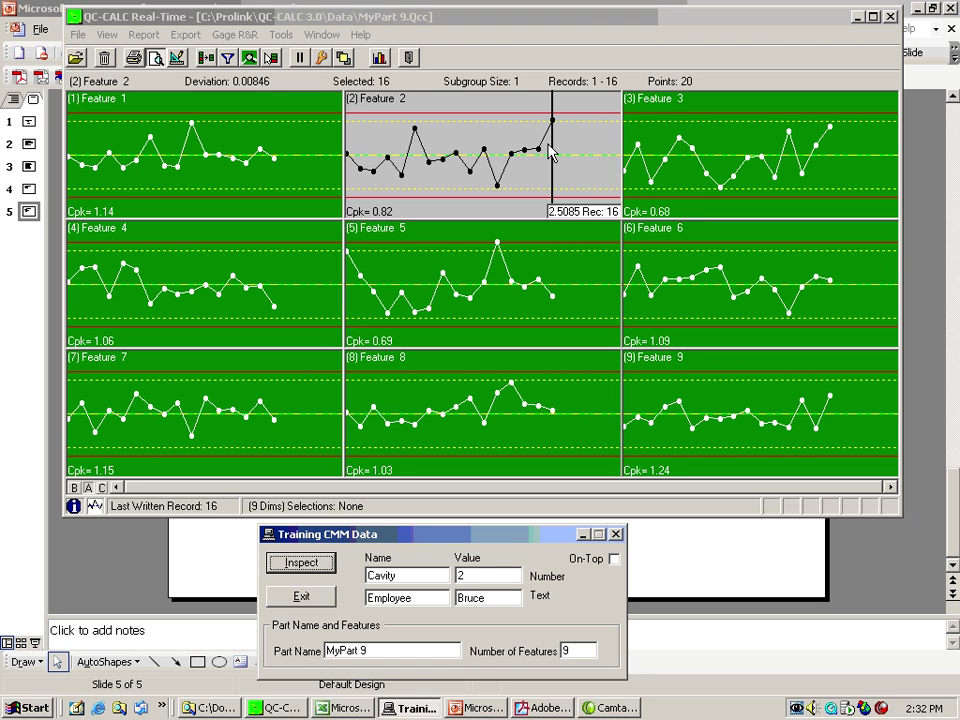
left_click_drag(549, 150, 130, 84)
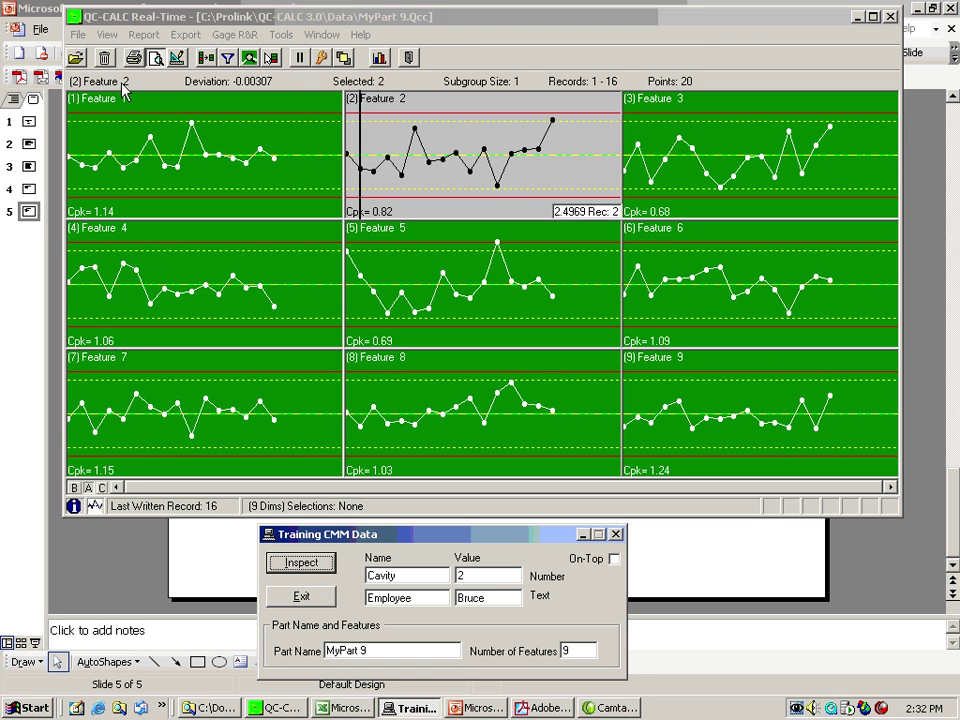
left_click_drag(281, 92, 373, 100)
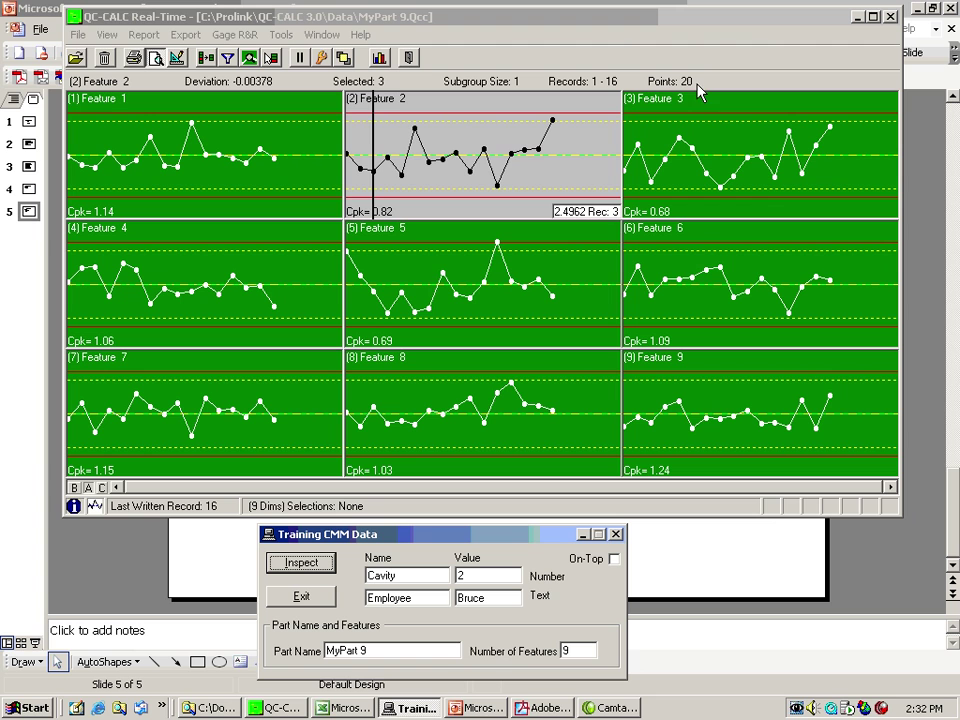
left_click(498, 170)
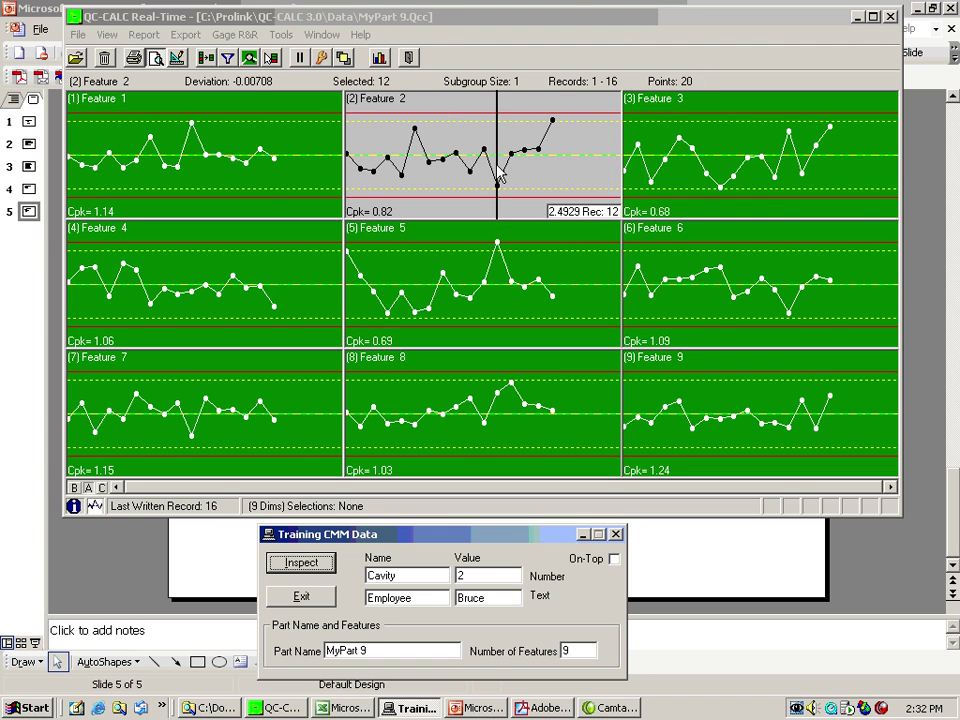
left_click(455, 162)
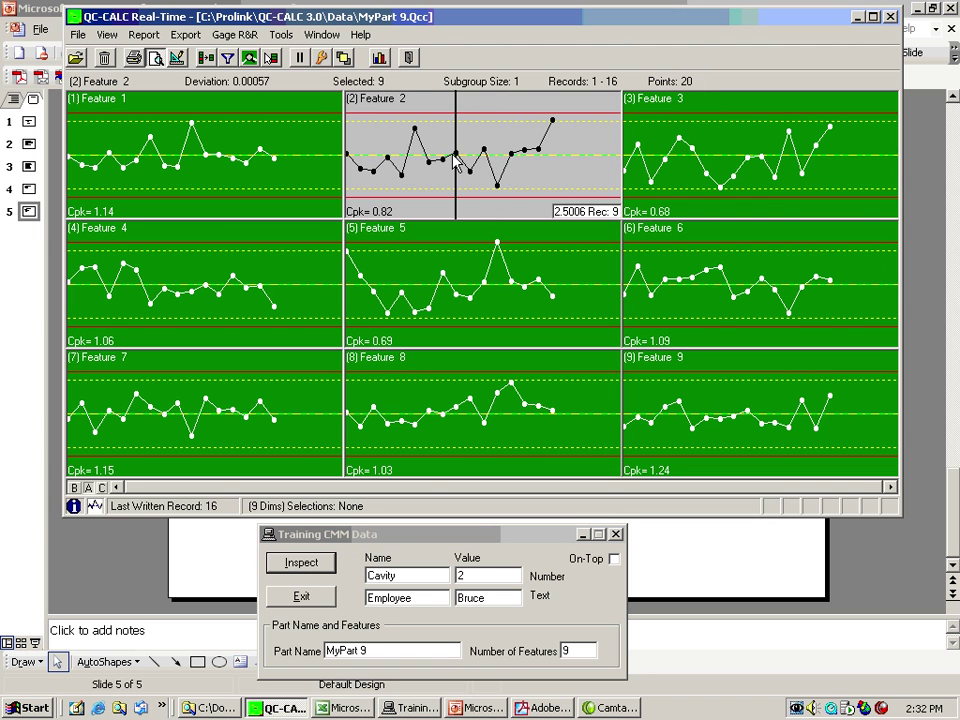
Step: Enlarge the Feature 2 chart and restore it, then check Feature 5 and Feature 2's record 5
double_click(455, 162)
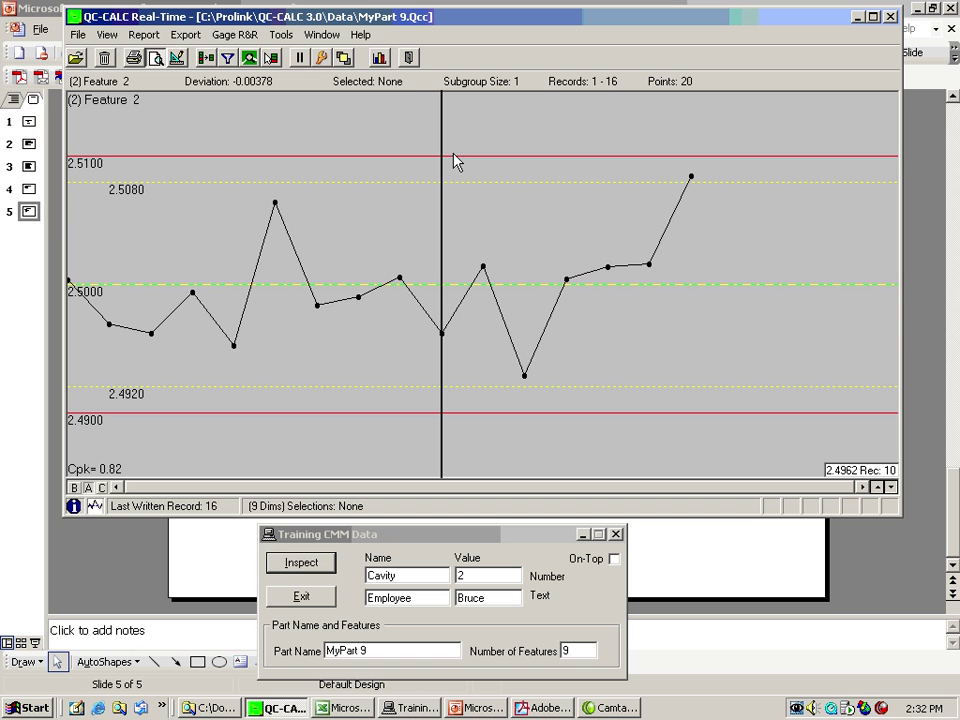
left_click(453, 161)
double_click(453, 161)
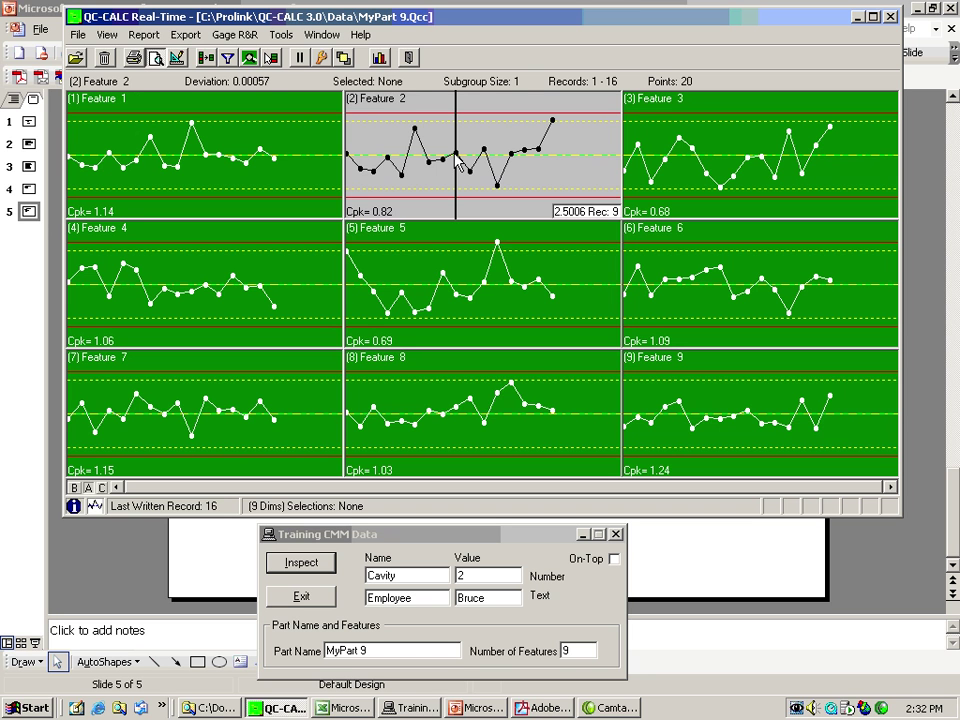
left_click(388, 240)
left_click(359, 208)
left_click(402, 212)
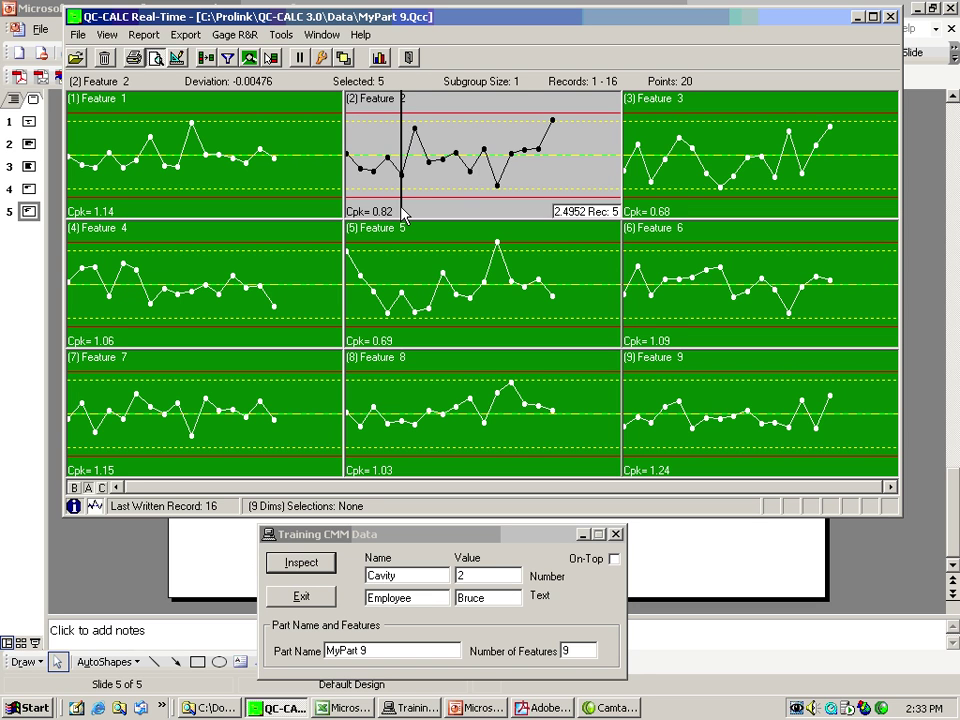
Step: Look at the Feature 2 chart's Displayed Calculation options and close the menu, leaving Cpk selected
right_click(400, 167)
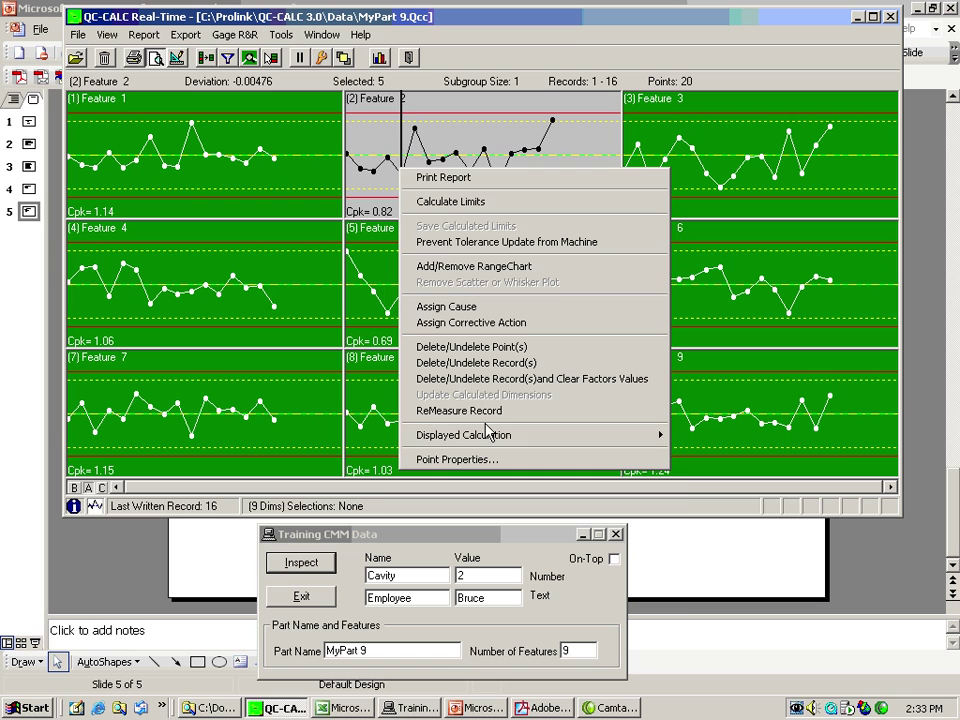
mouse_move(487, 437)
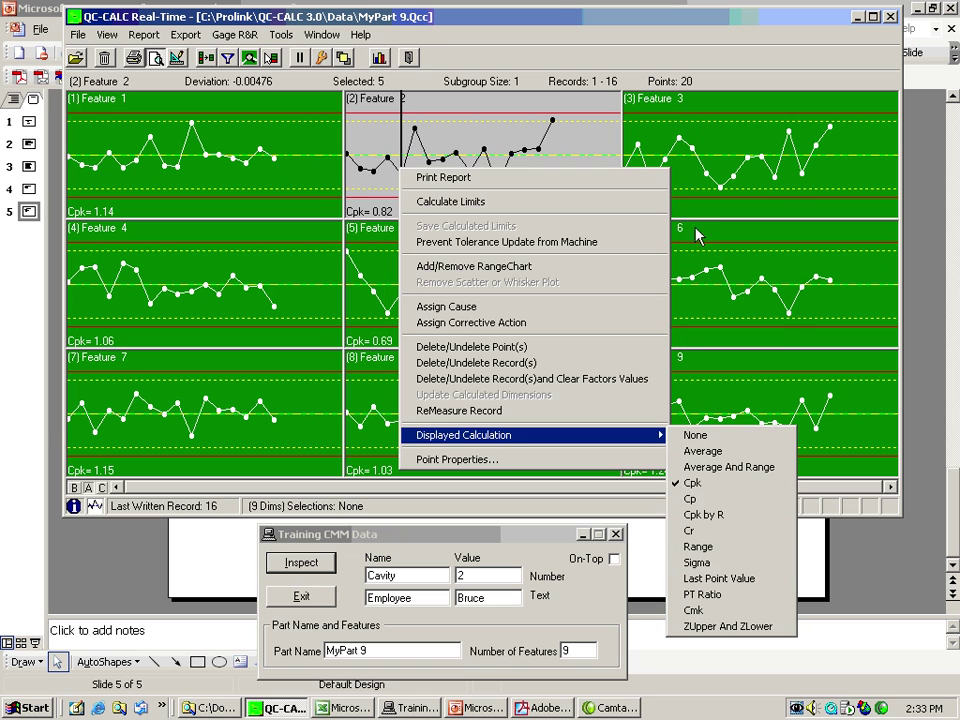
left_click(481, 28)
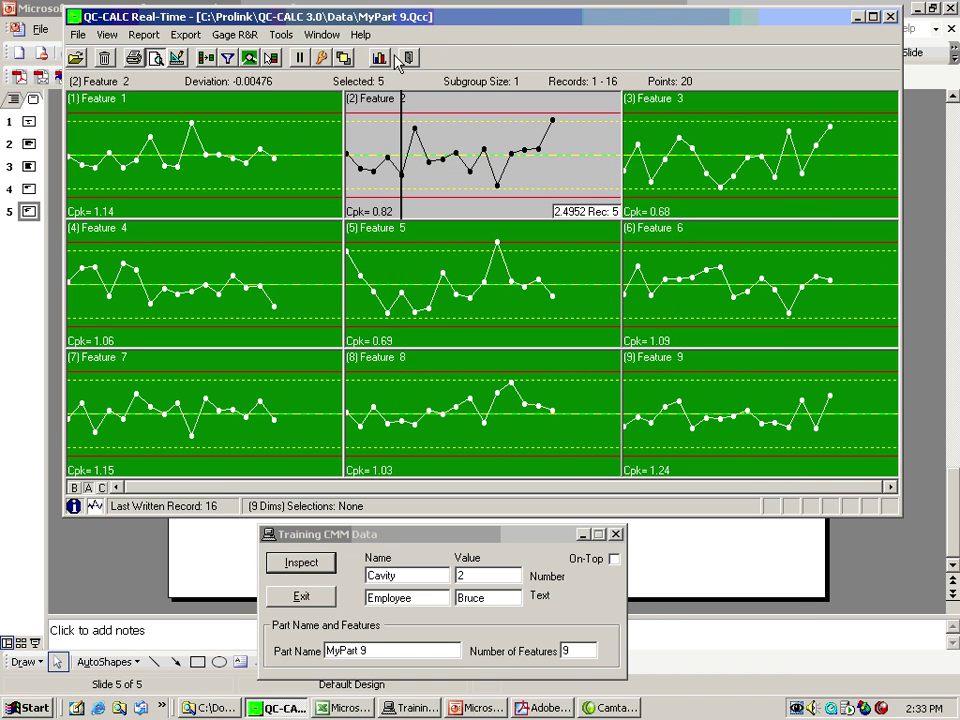
Step: Print a Stat Summary report of All Records Displayed with the STATSUM.STT template
left_click(348, 110)
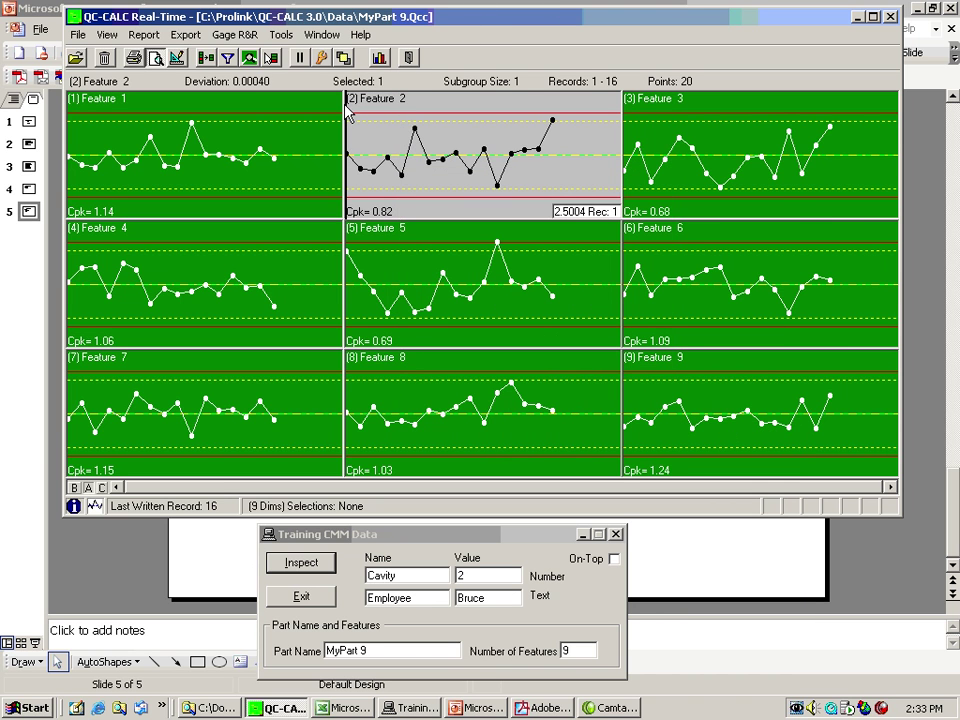
left_click(146, 35)
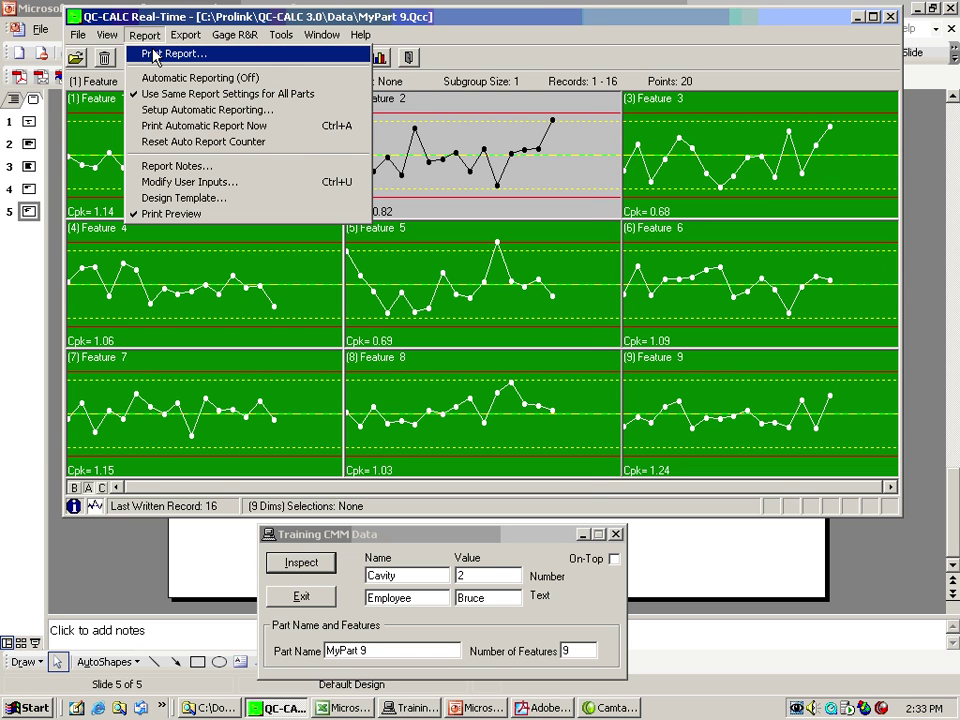
left_click(120, 52)
left_click(246, 122)
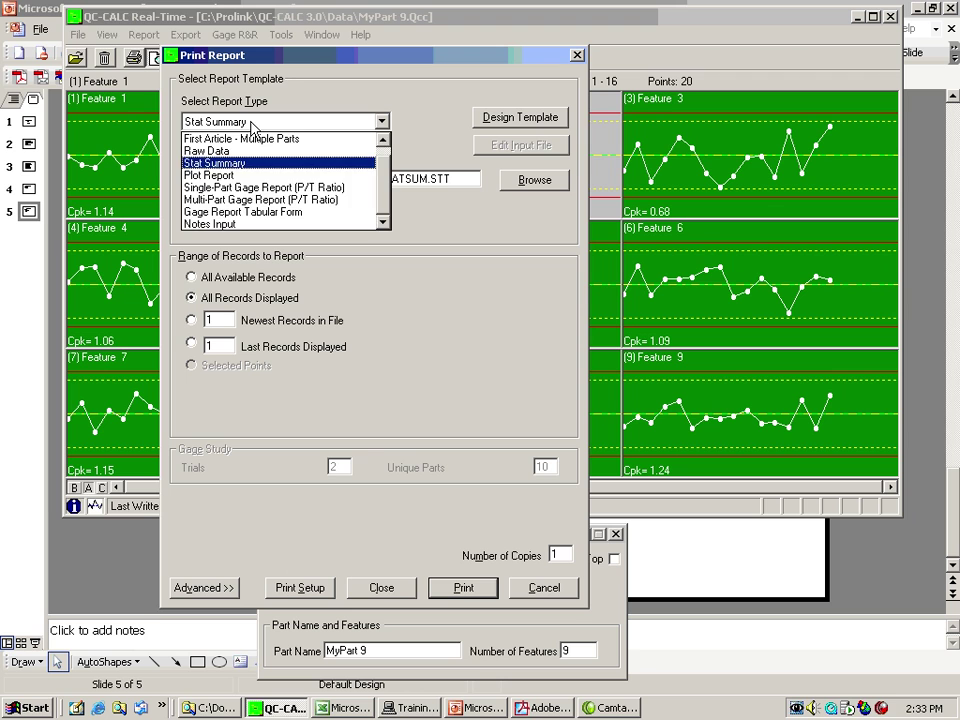
left_click(252, 122)
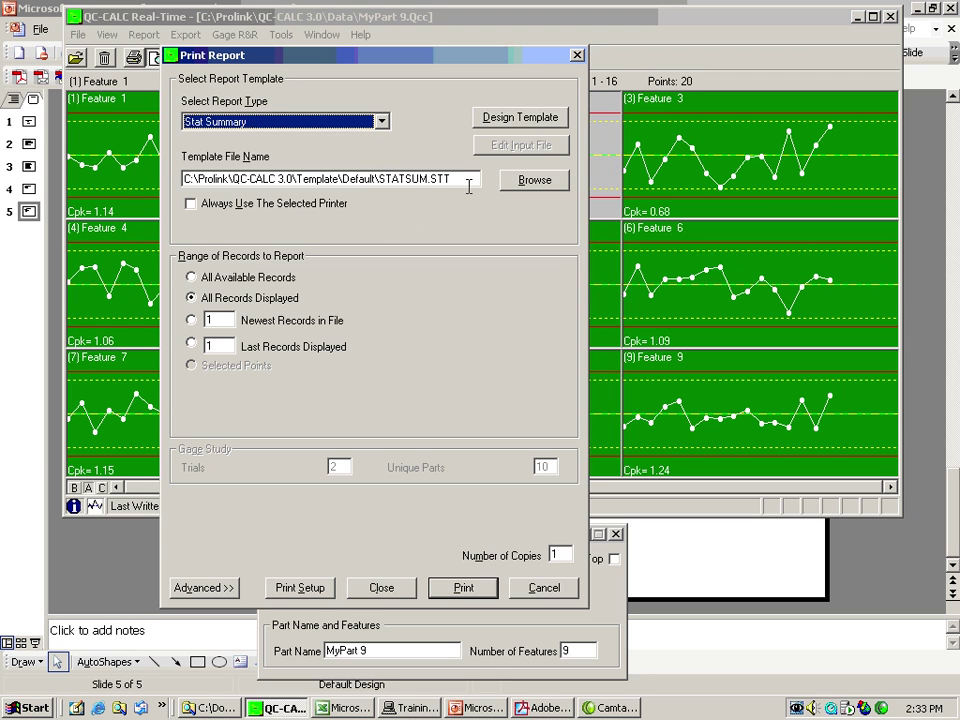
left_click_drag(462, 179, 376, 178)
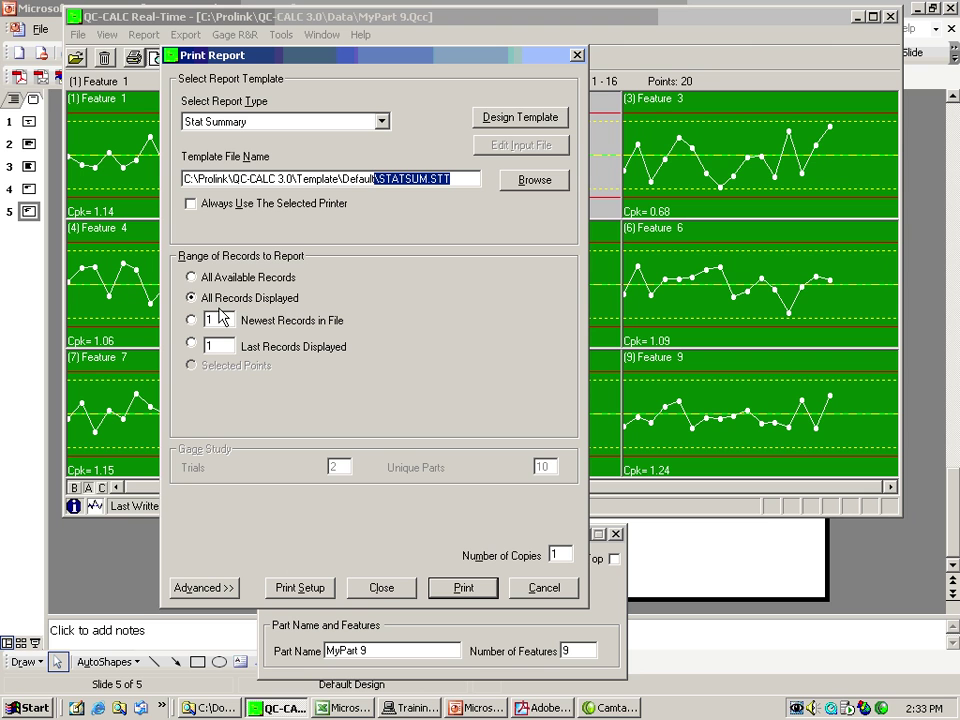
left_click(462, 588)
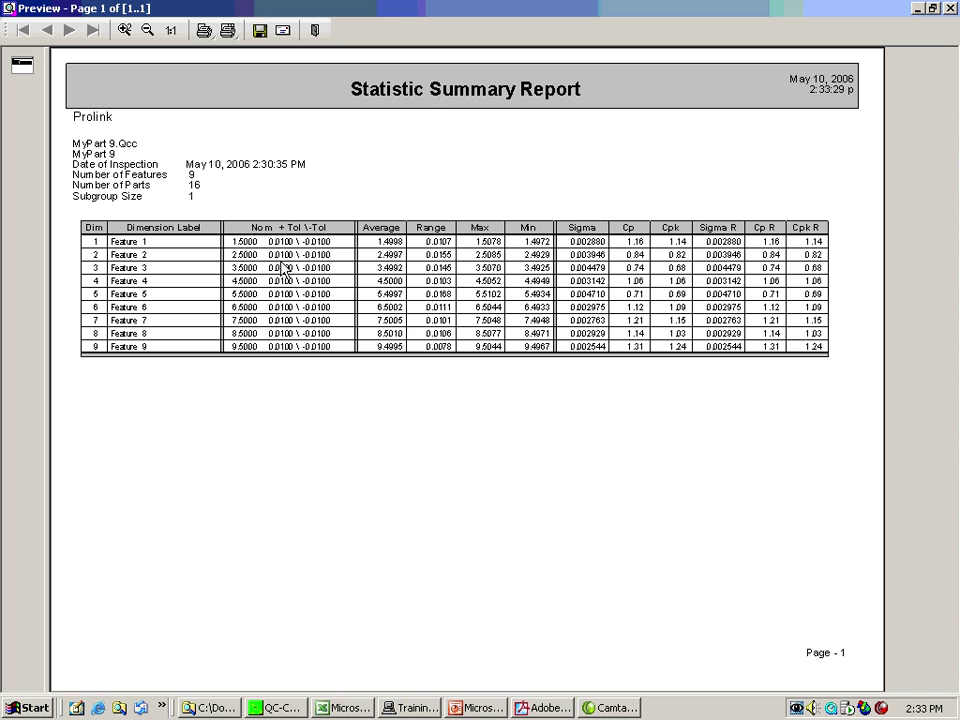
Step: Zoom into the preview's feature statistics table, then return to the full-page view
left_click_drag(272, 160, 842, 446)
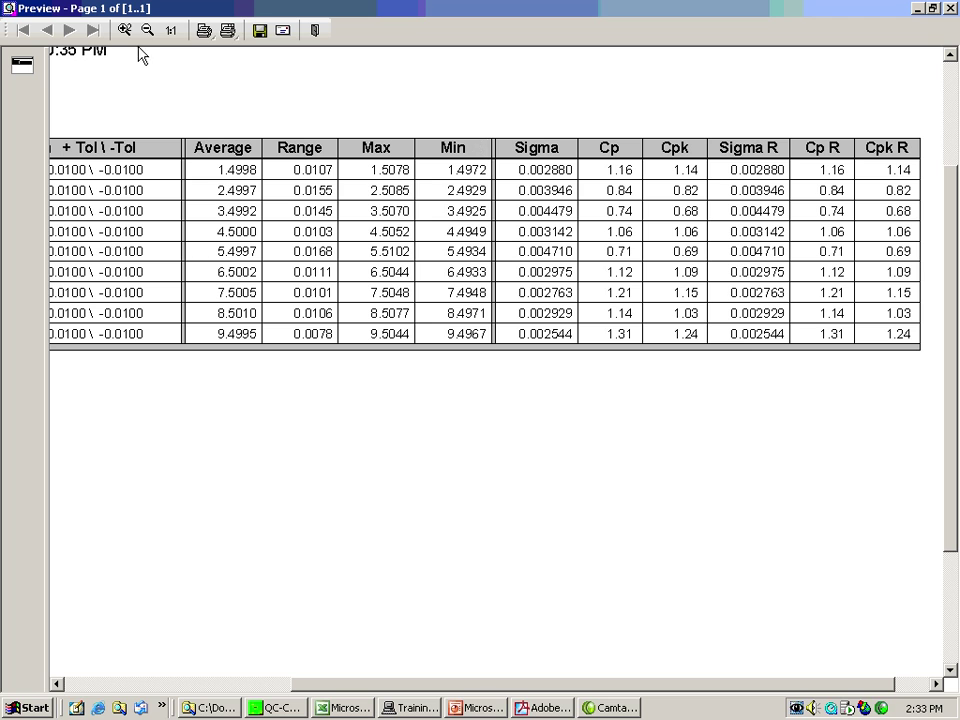
left_click(167, 34)
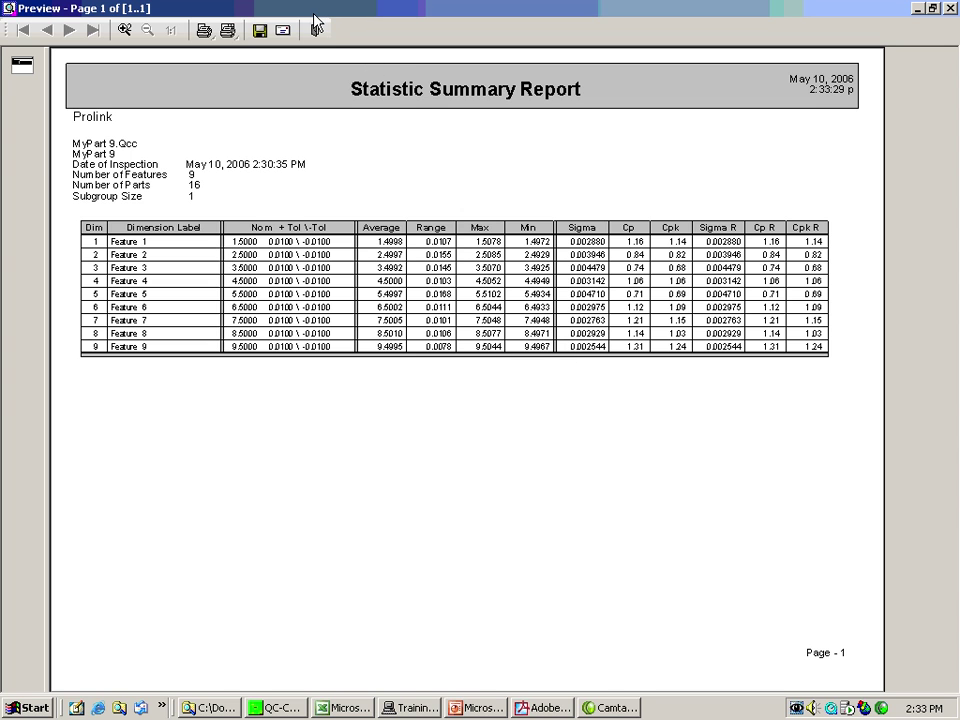
Step: Save the report in PDF format to the Desktop as junk.PDF, overwriting the old file
left_click(259, 31)
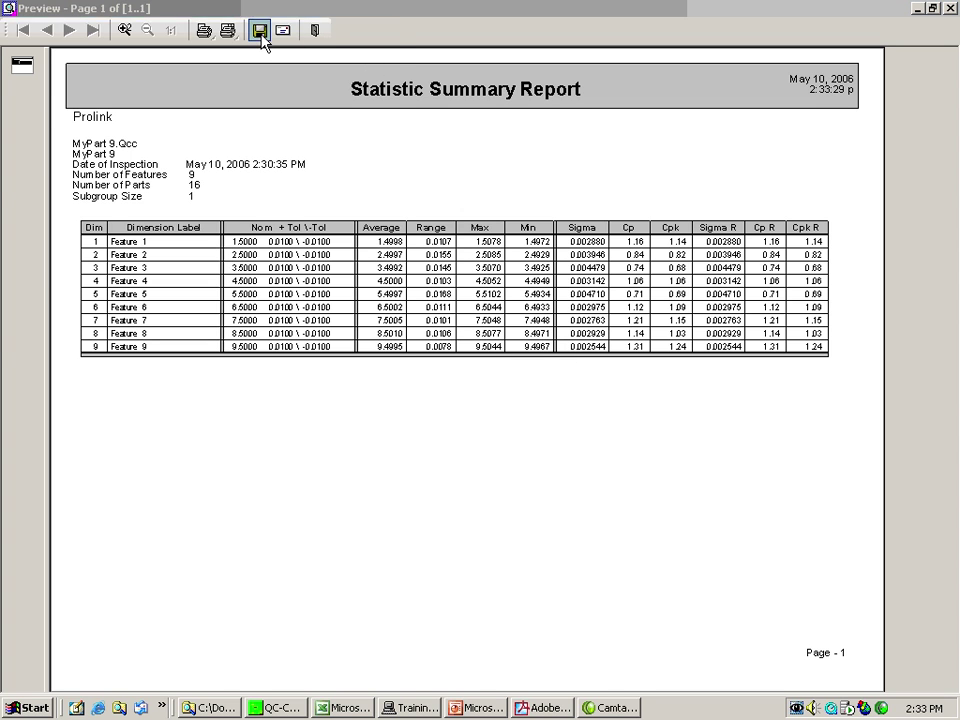
left_click(262, 245)
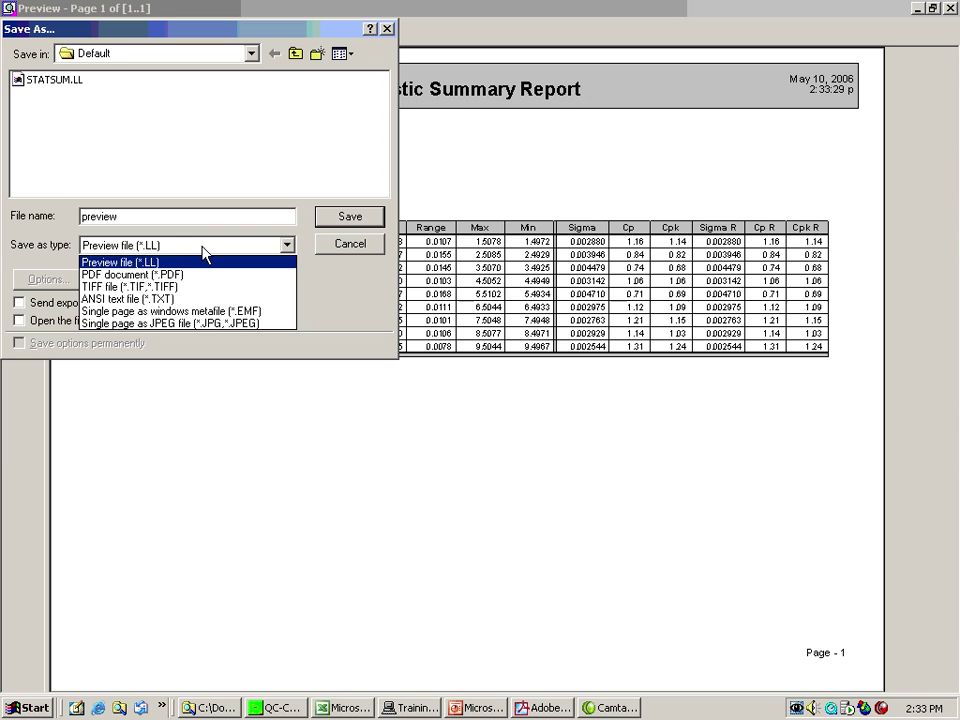
left_click(203, 275)
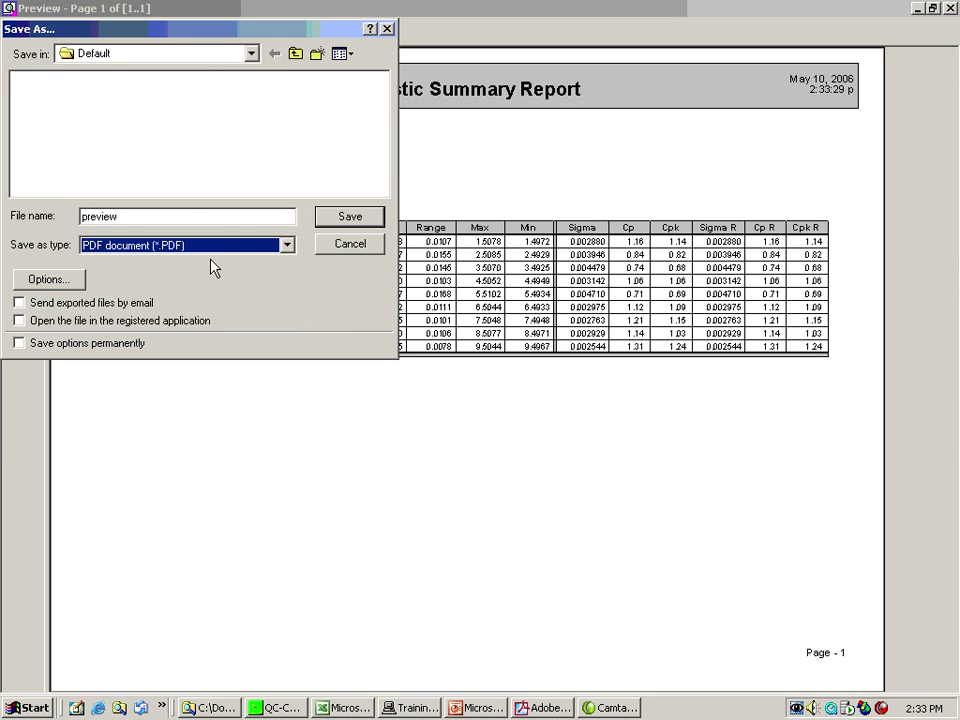
left_click(251, 53)
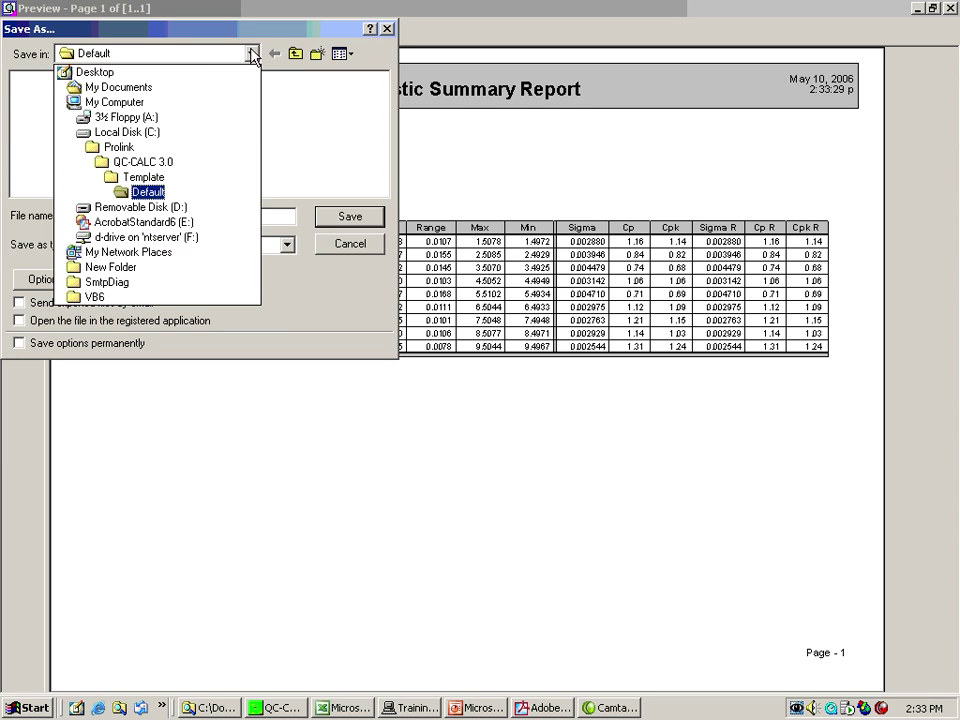
left_click(137, 74)
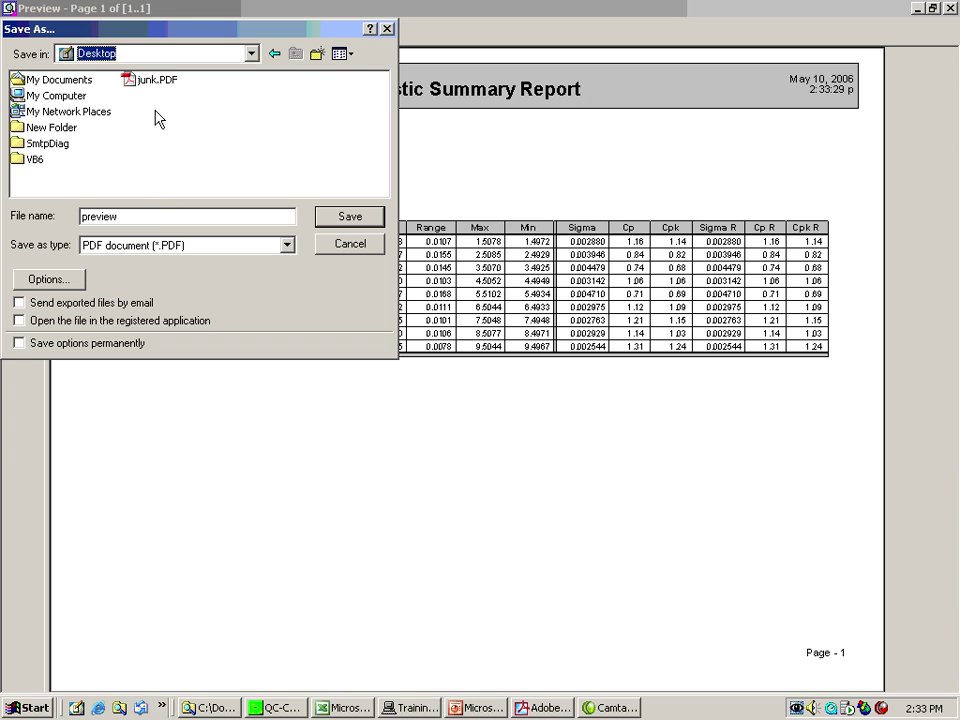
left_click(154, 80)
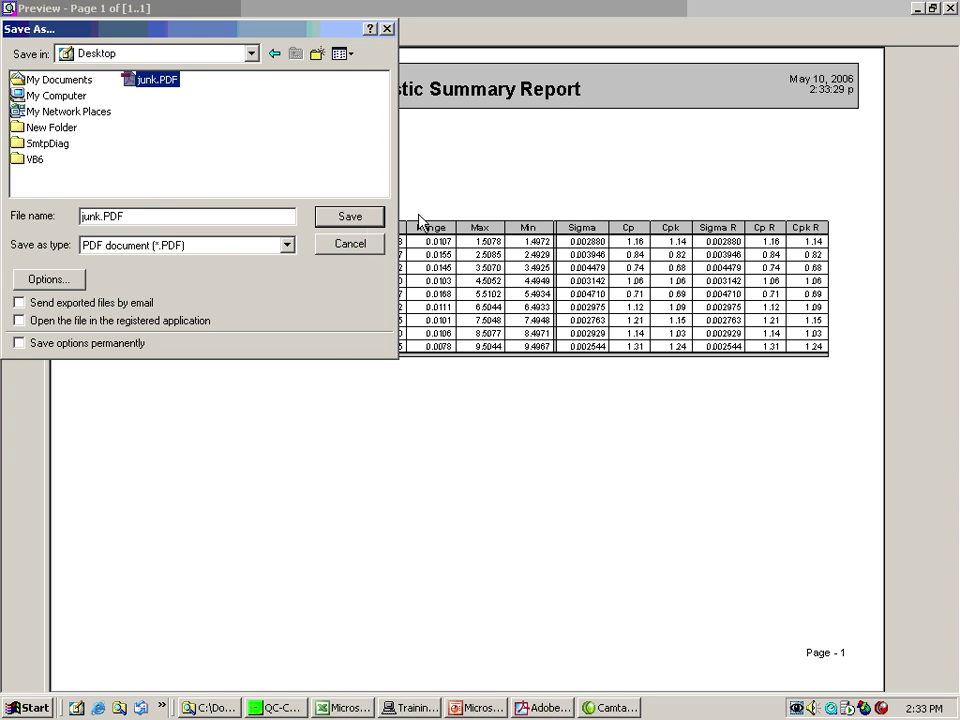
left_click(343, 216)
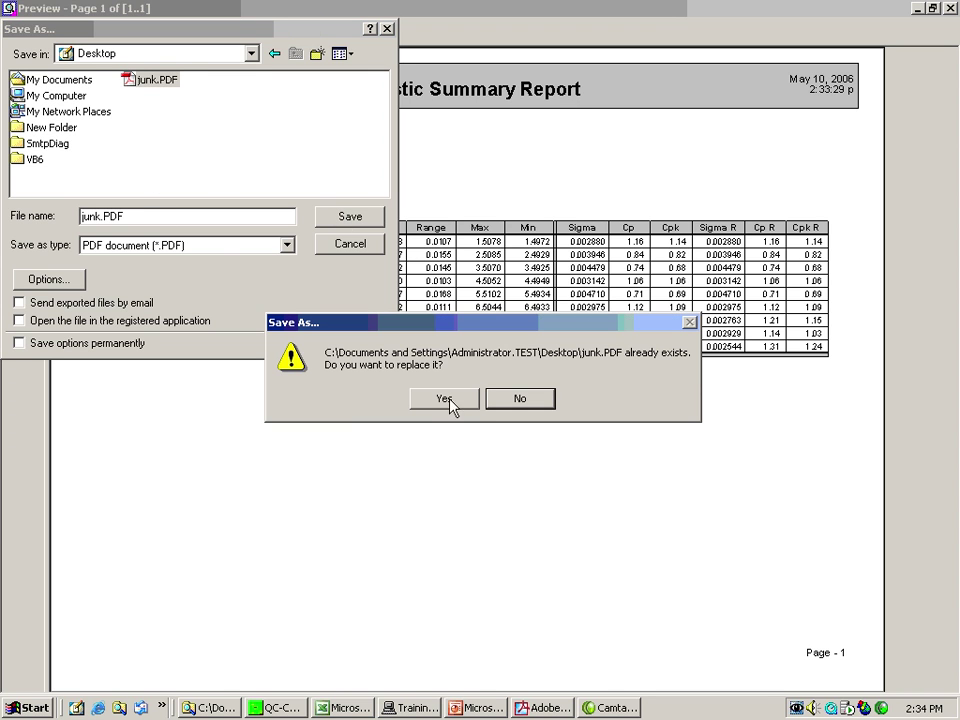
left_click(430, 401)
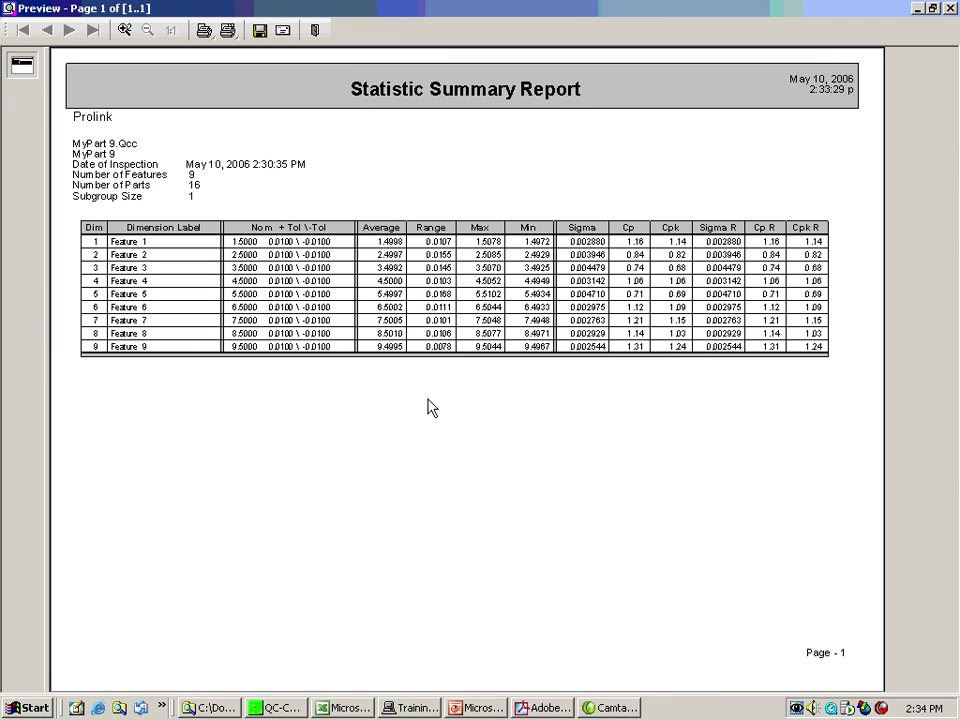
left_click(316, 31)
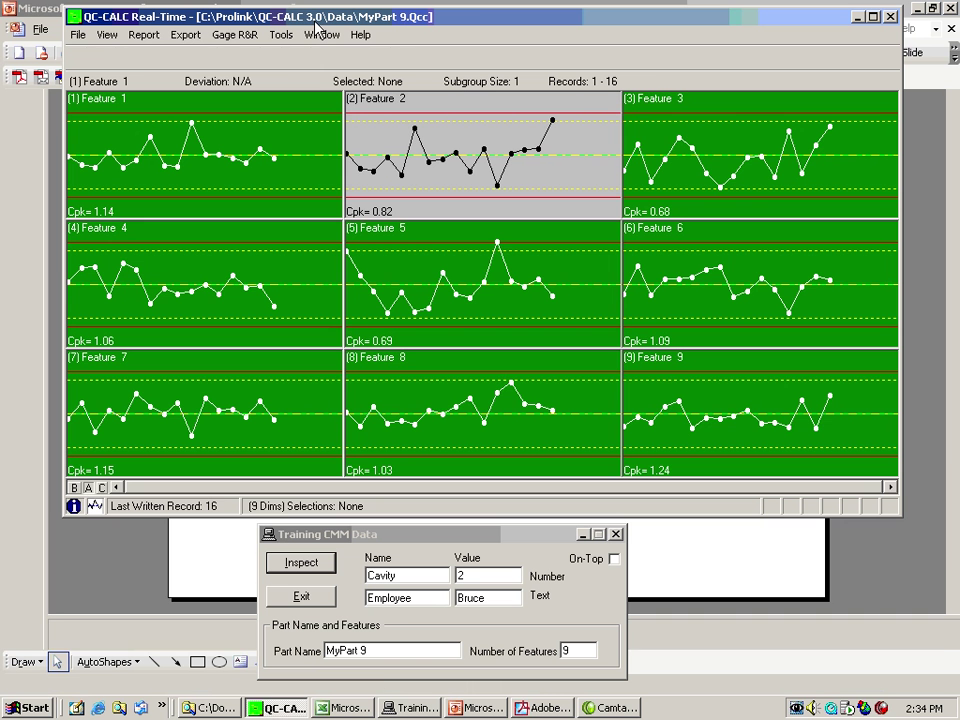
left_click(922, 8)
left_click_drag(453, 25, 709, 55)
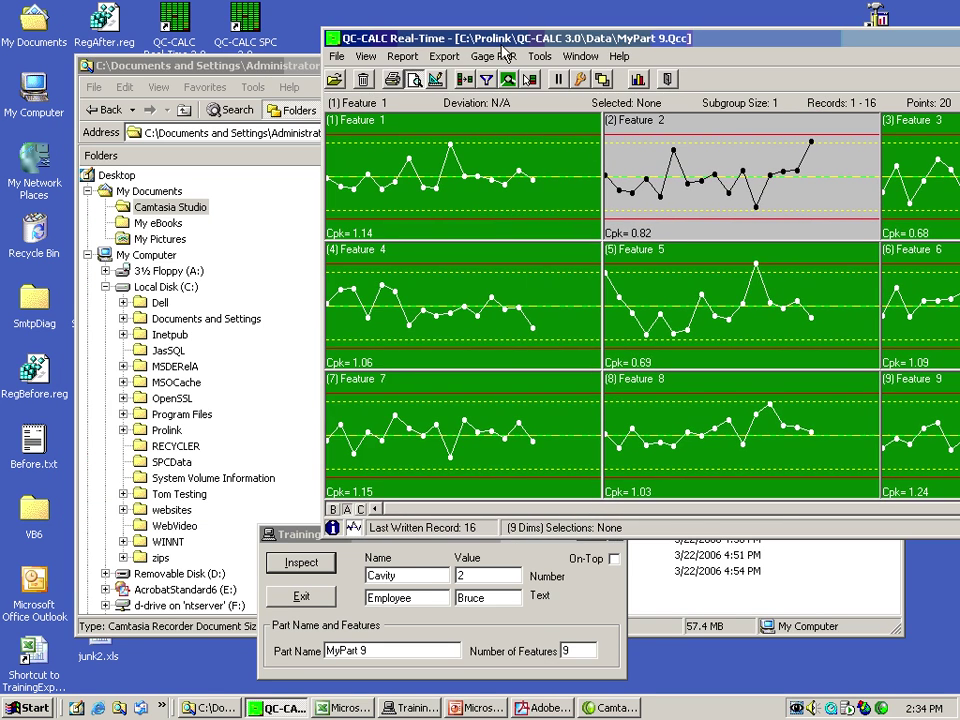
left_click(172, 47)
left_click(857, 66)
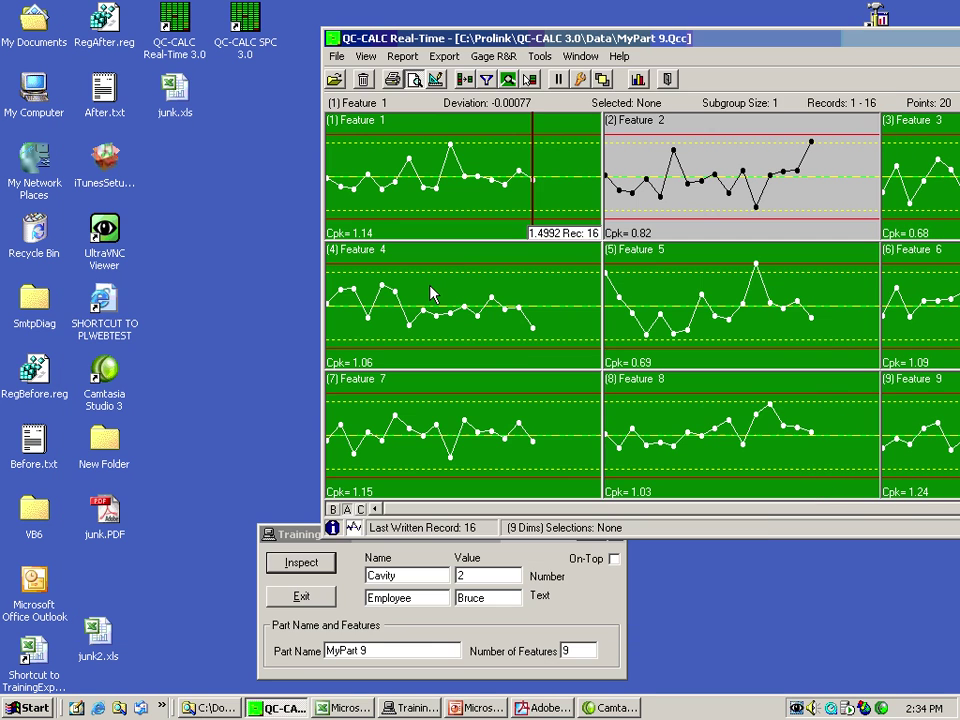
left_click(107, 514)
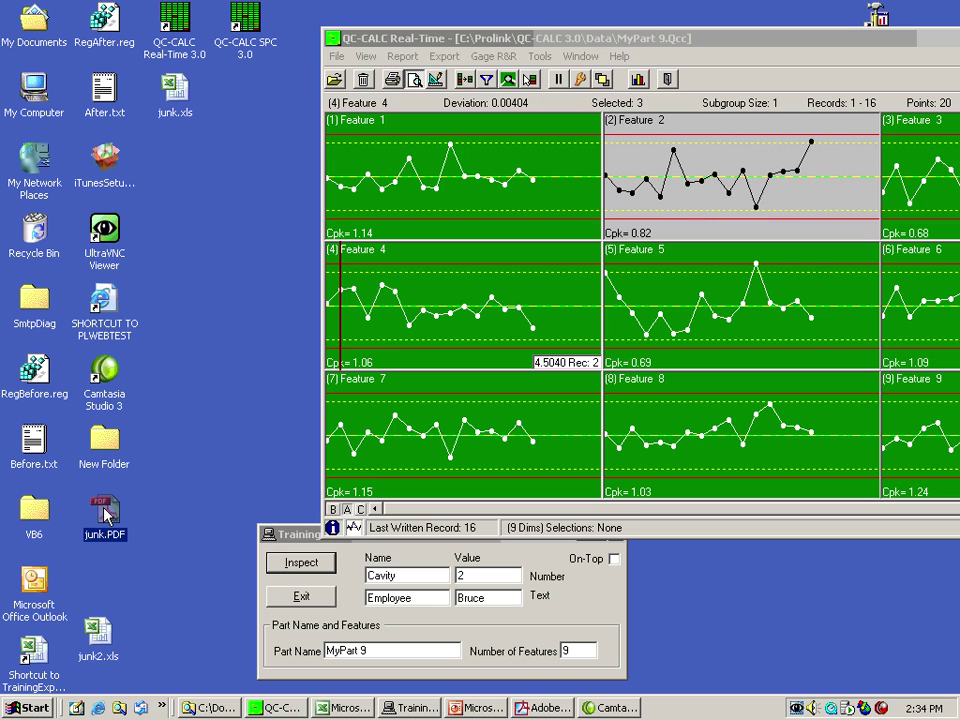
double_click(107, 514)
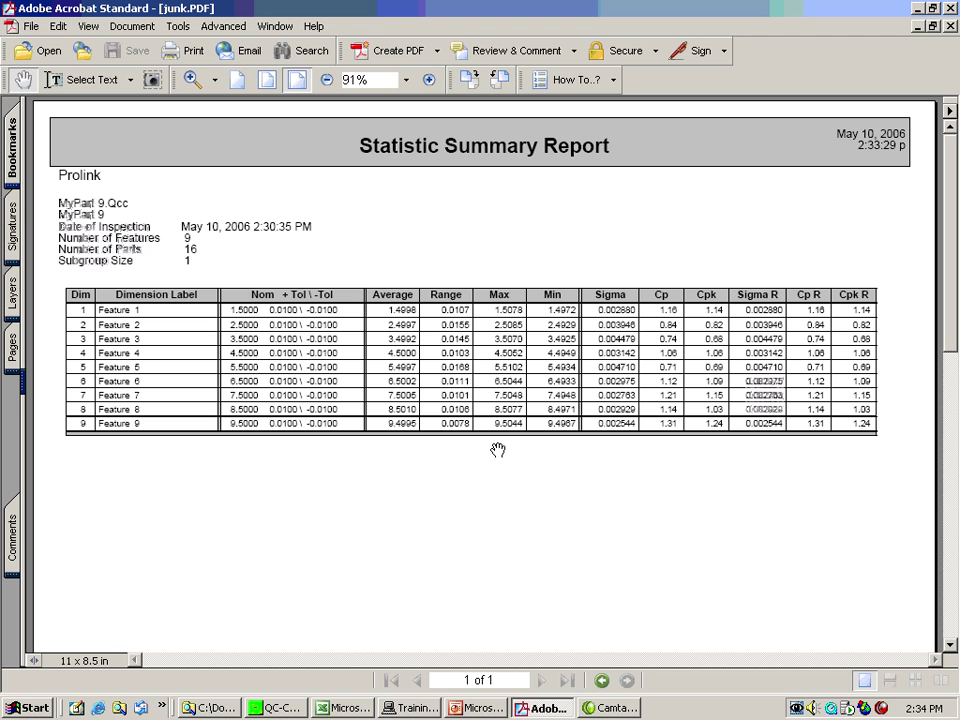
left_click(949, 26)
Step: Return to QC-CALC, reposition its window, and send inspection records 17 and 18
left_click(919, 8)
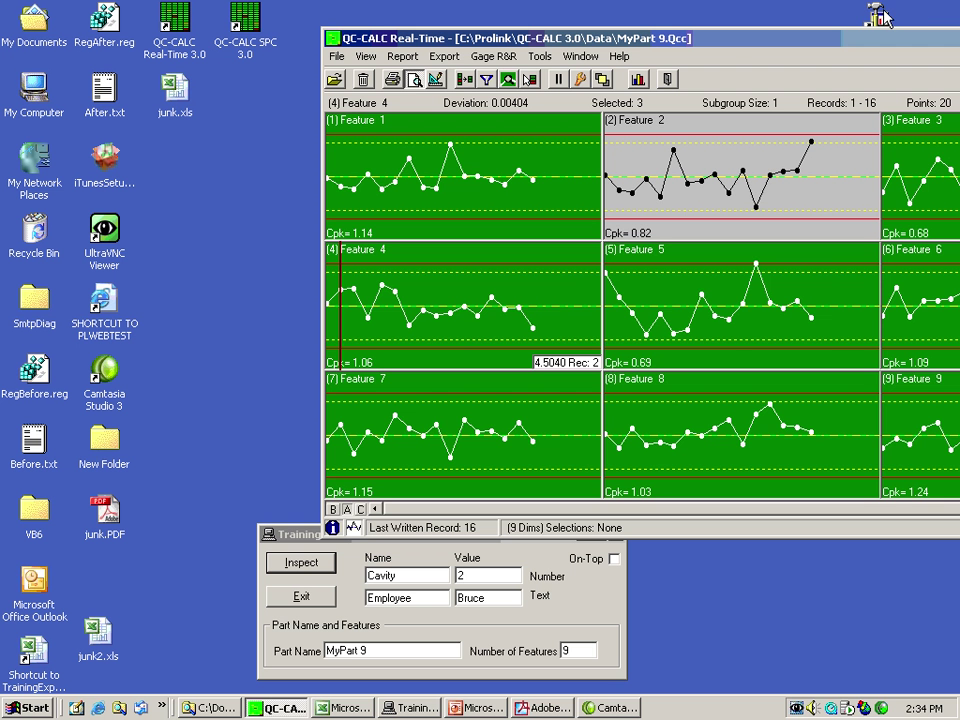
left_click_drag(236, 44, 293, 40)
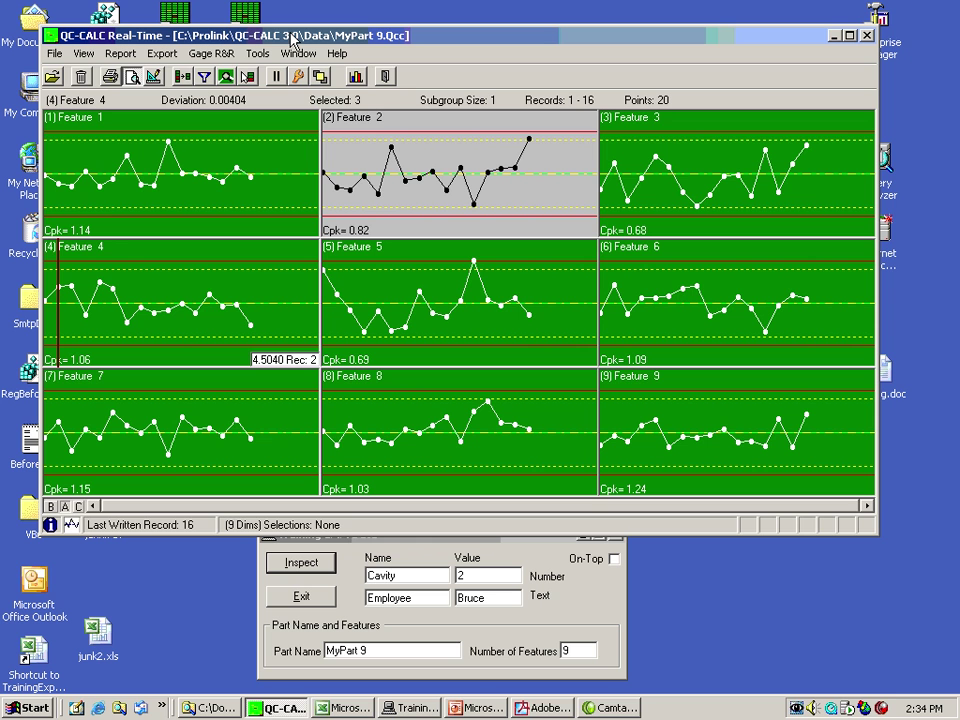
left_click_drag(293, 40, 307, 22)
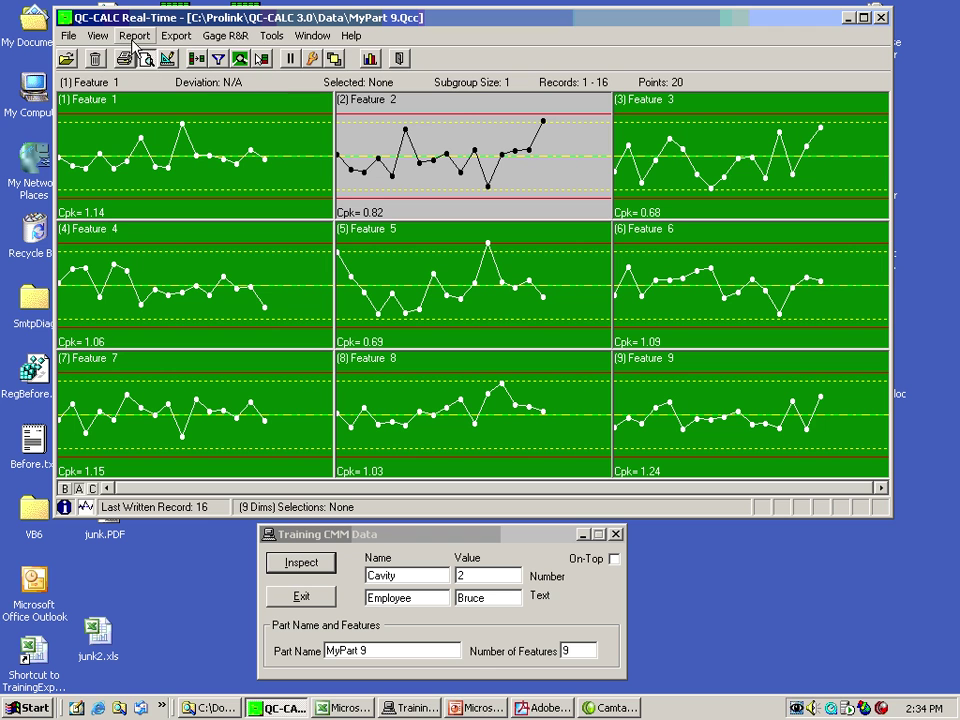
left_click(318, 563)
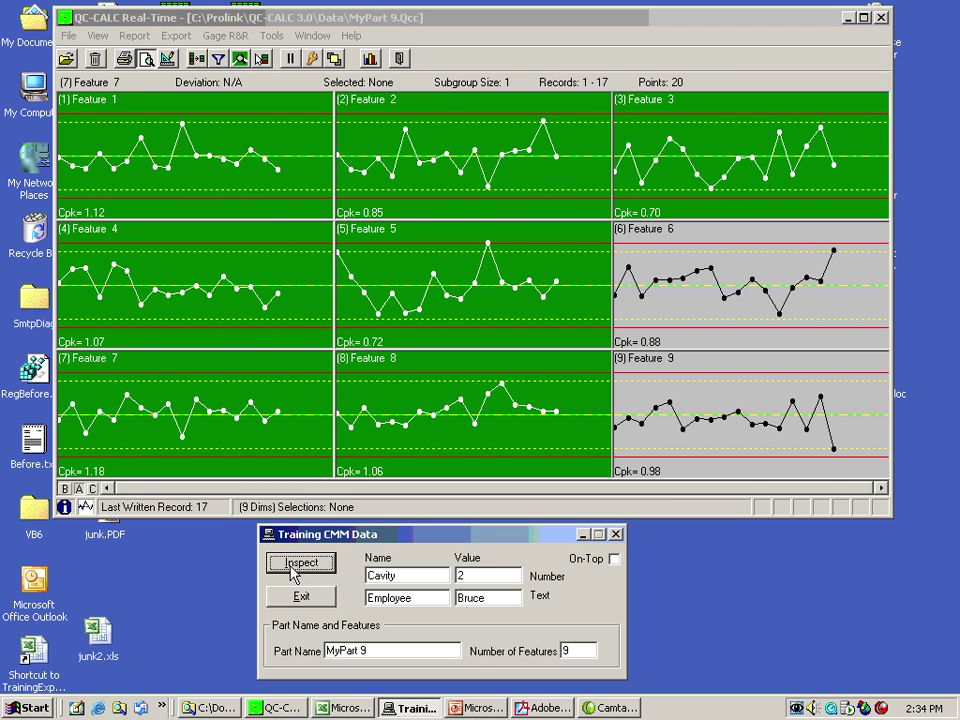
left_click(295, 570)
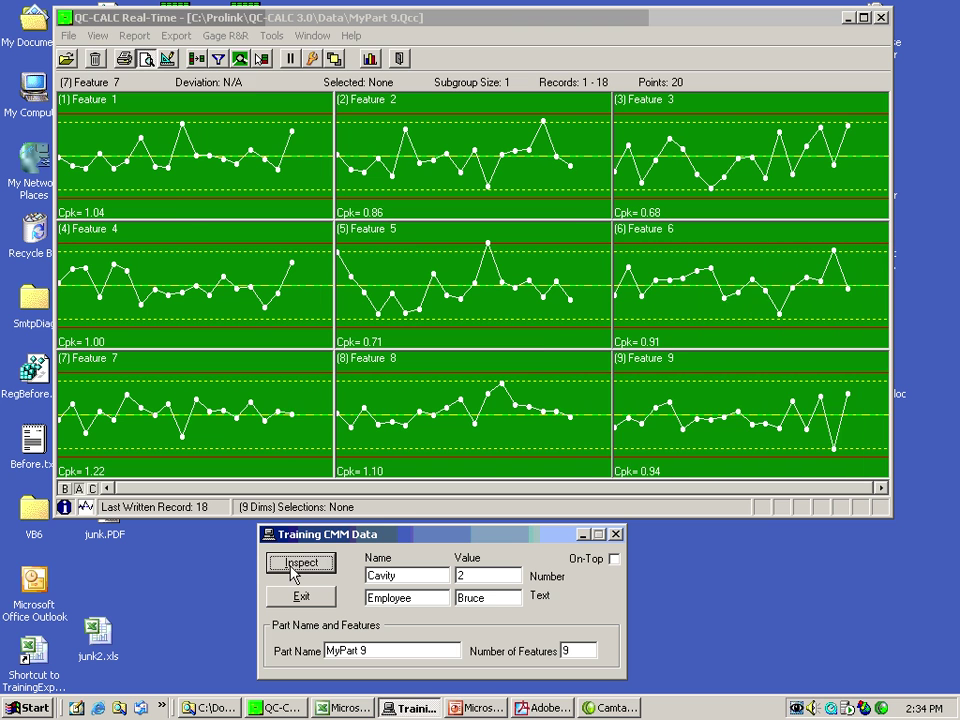
Step: Preview and close the Statistic Summary Report, then move back through Feature 1's earlier records
left_click(126, 56)
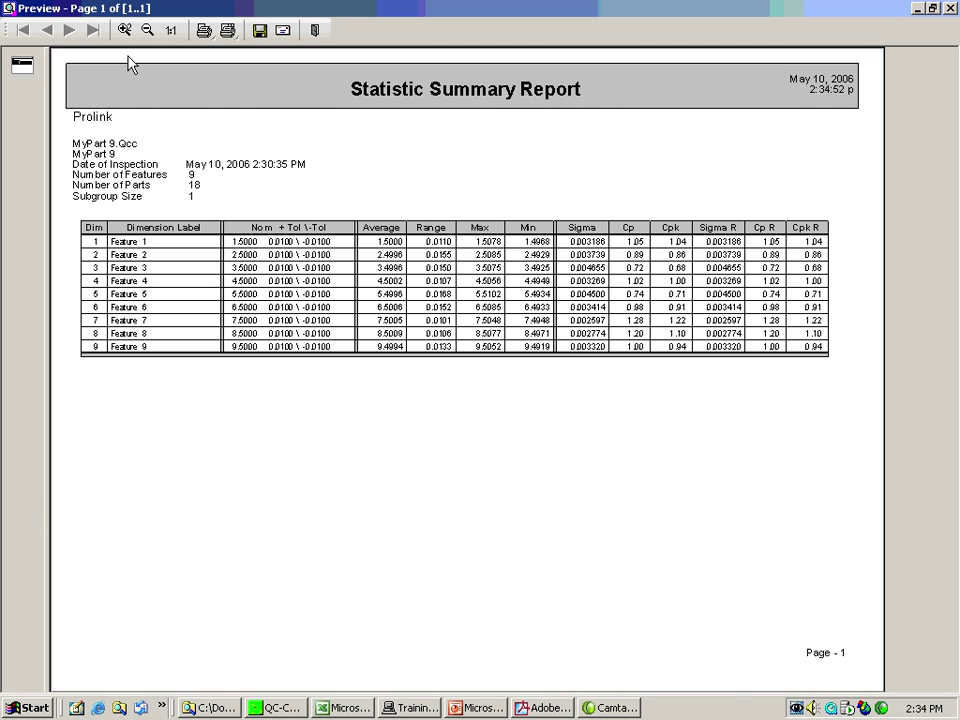
left_click(314, 30)
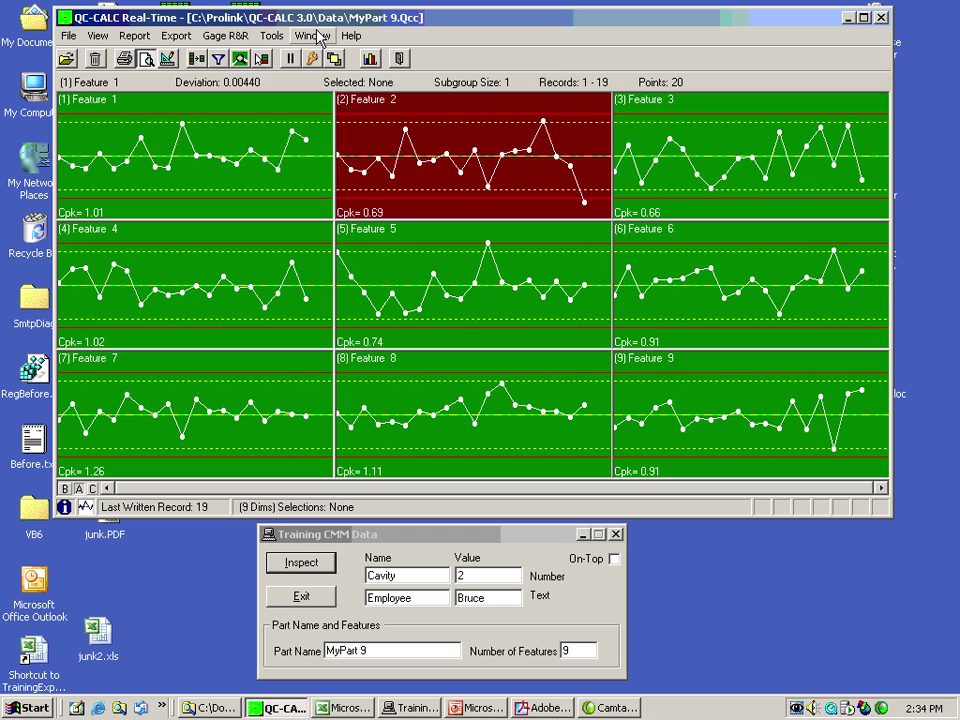
left_click_drag(296, 150, 252, 95)
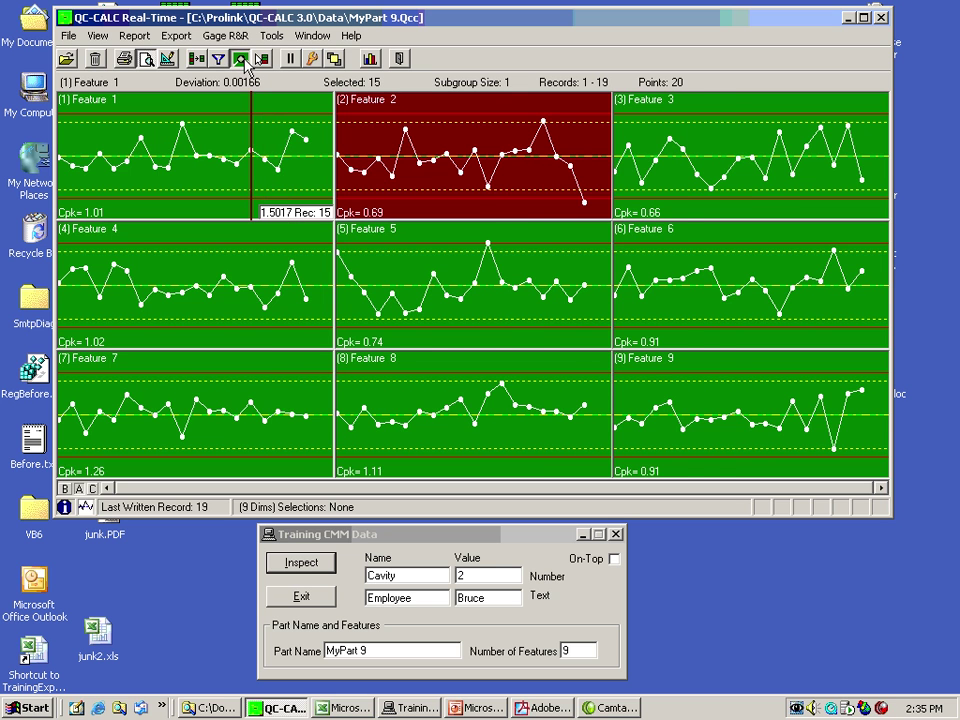
Step: Open the record-detail panel and step through Feature 1's records, back to record 1
left_click(243, 61)
left_click_drag(340, 156, 228, 148)
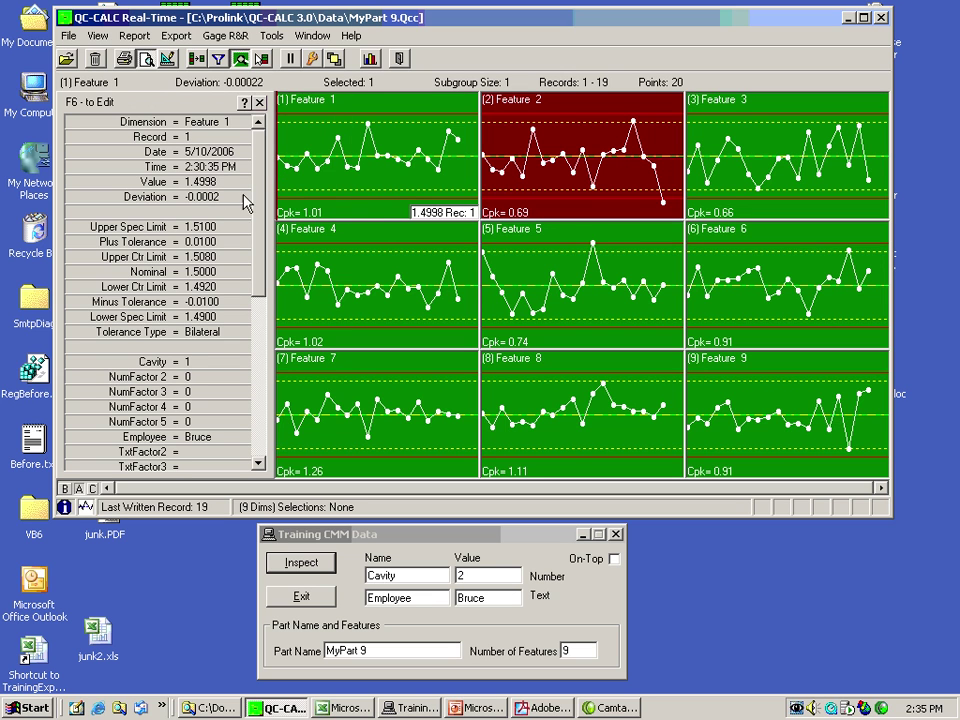
key("Right")
key("Right")
key("Right")
key("Right")
key("Left")
key("Left")
key("Left")
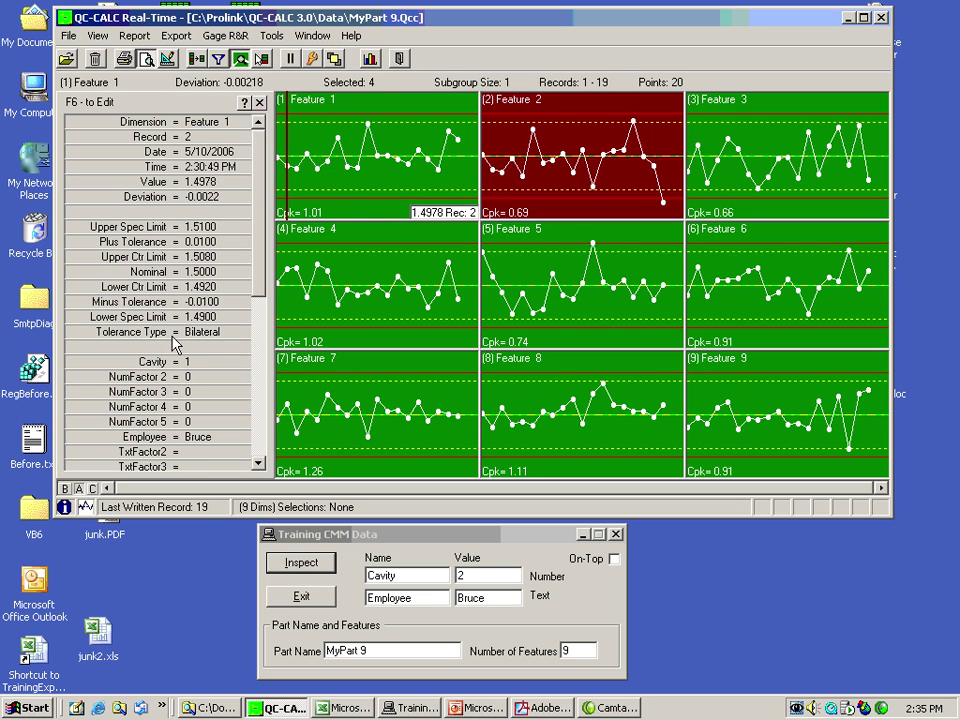
left_click(309, 177)
key("Home")
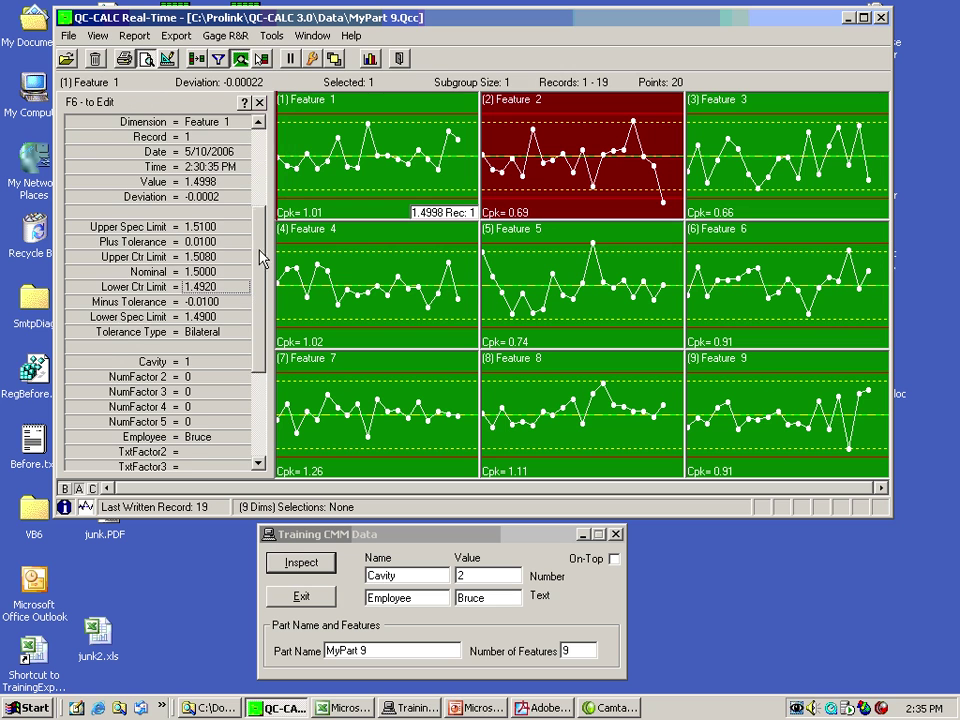
Step: Make Feature 7 active, compare Feature 1's record values, and highlight a range of Feature 4 records
scroll(257, 259, "down", 4)
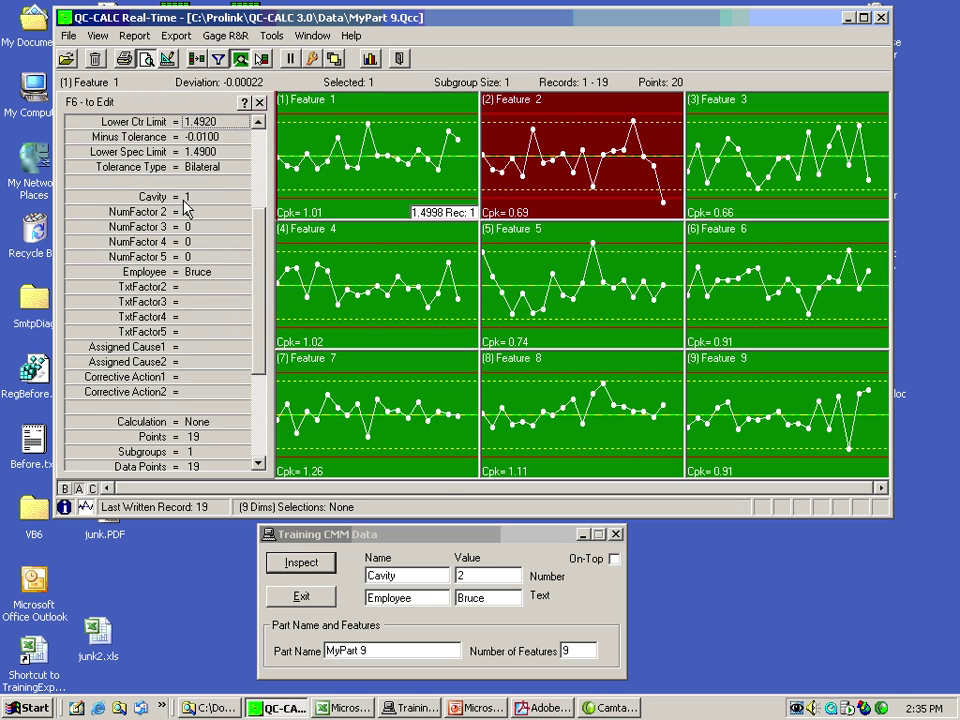
left_click(310, 400)
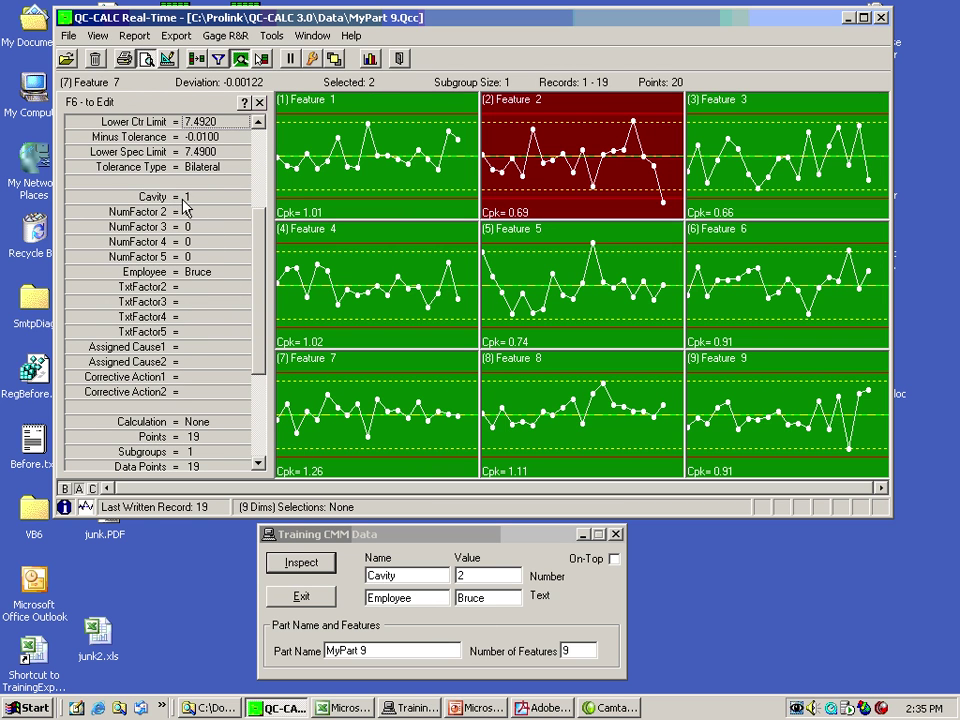
left_click(379, 172)
left_click_drag(379, 172, 287, 170)
scroll(265, 350, "down", 4)
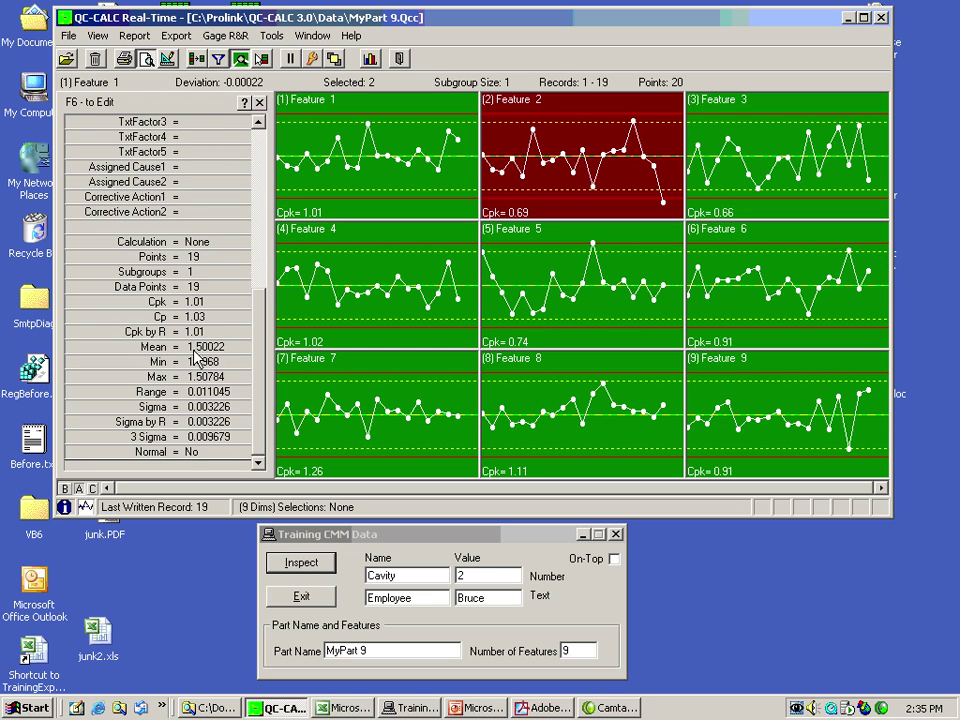
left_click_drag(285, 311, 476, 306)
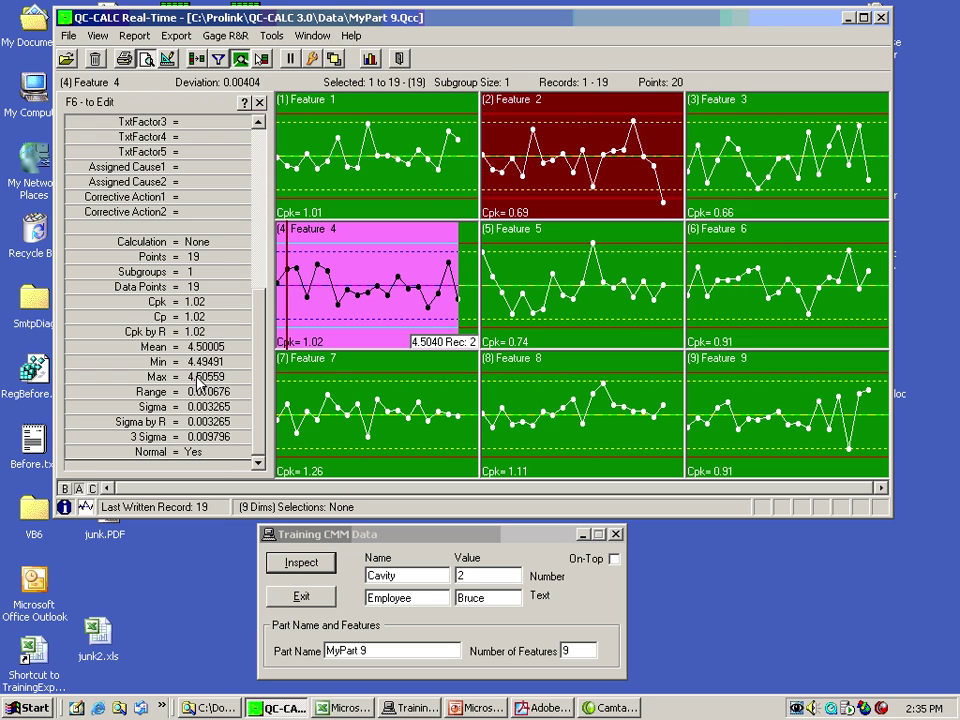
Step: Inspect individual records on the Feature 4, Feature 7 and Feature 1 charts
left_click(318, 312)
left_click(337, 312)
left_click(338, 385)
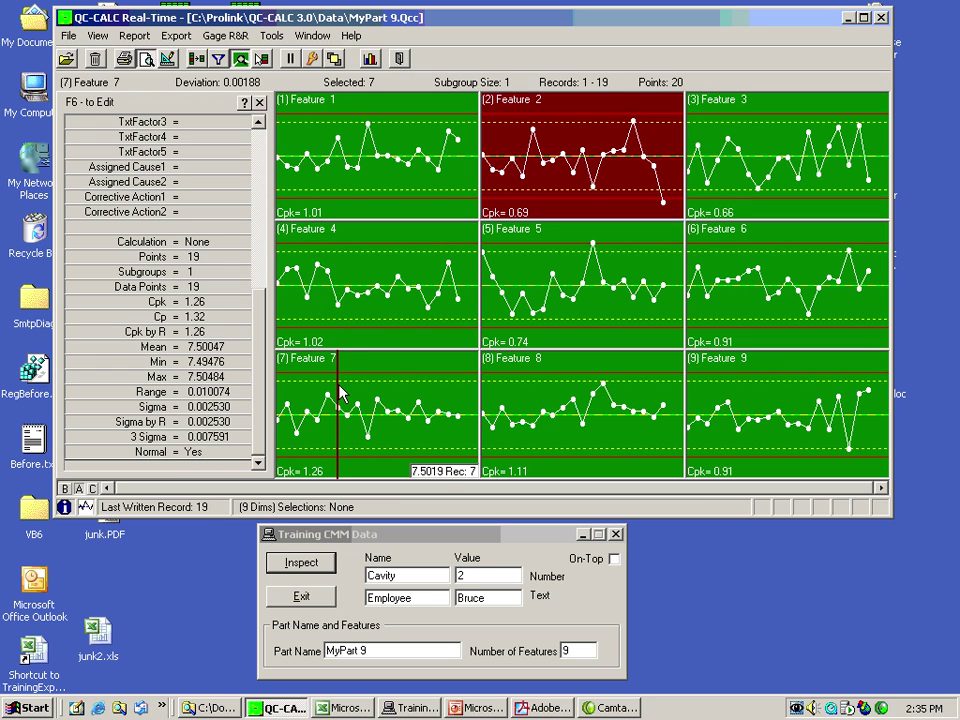
left_click(338, 308)
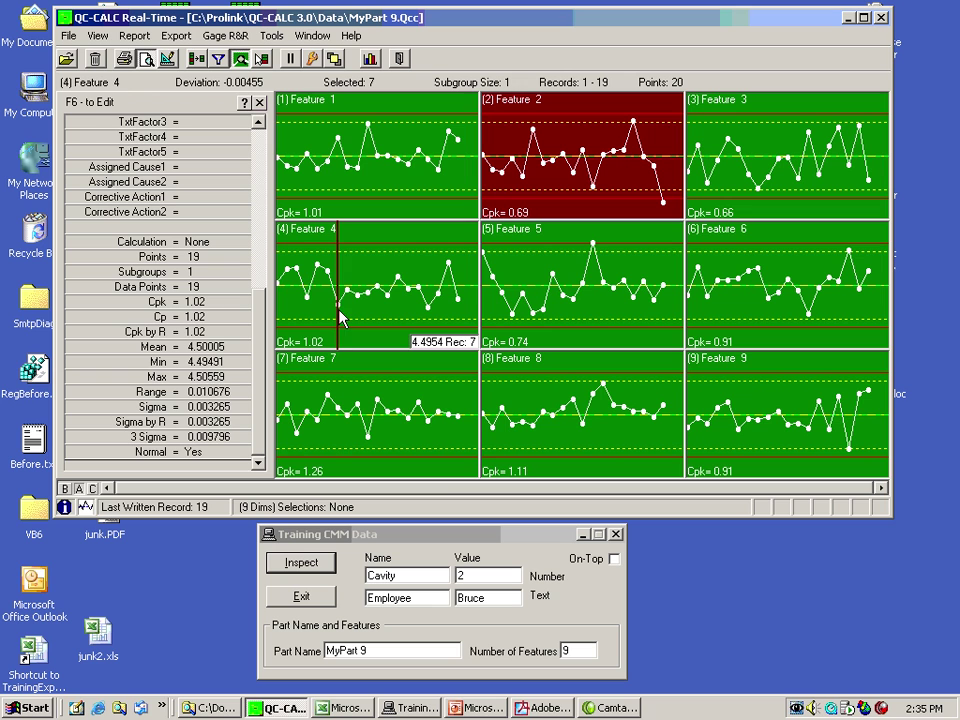
left_click(353, 303)
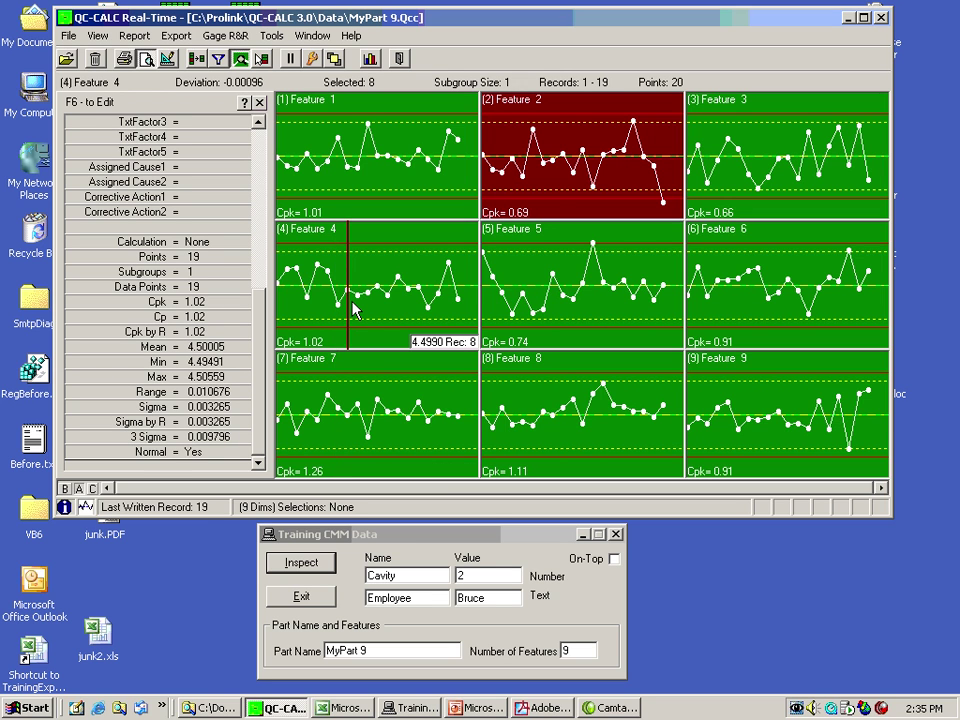
left_click(398, 155)
Step: Select records 11–15 on Feature 1 and view that selection on Features 4 and 7
left_click_drag(413, 155, 379, 165)
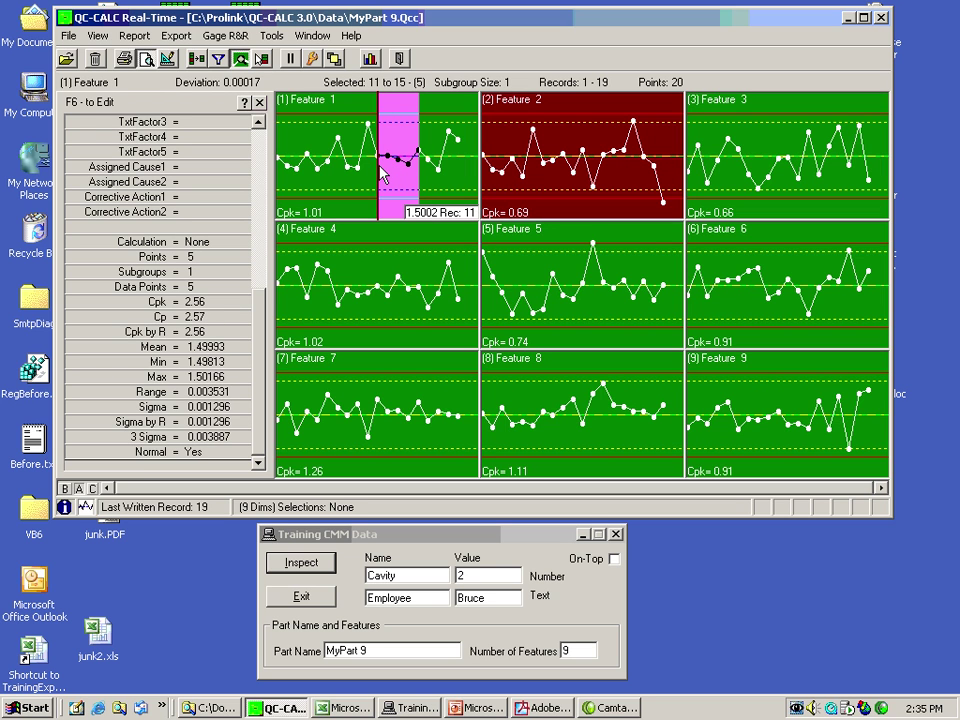
left_click(288, 290)
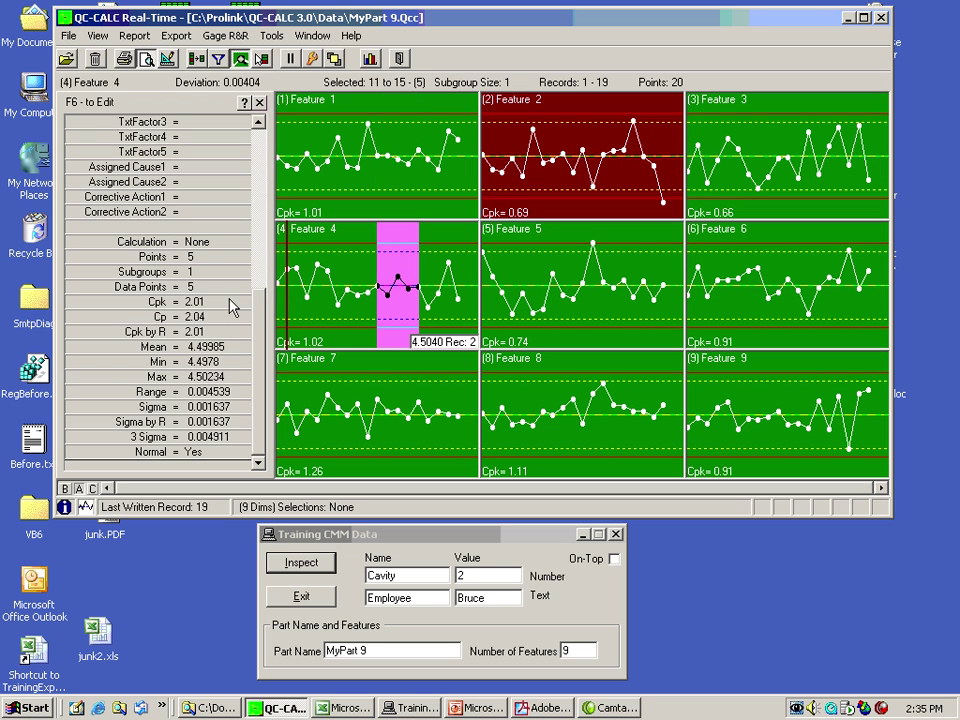
left_click(343, 405)
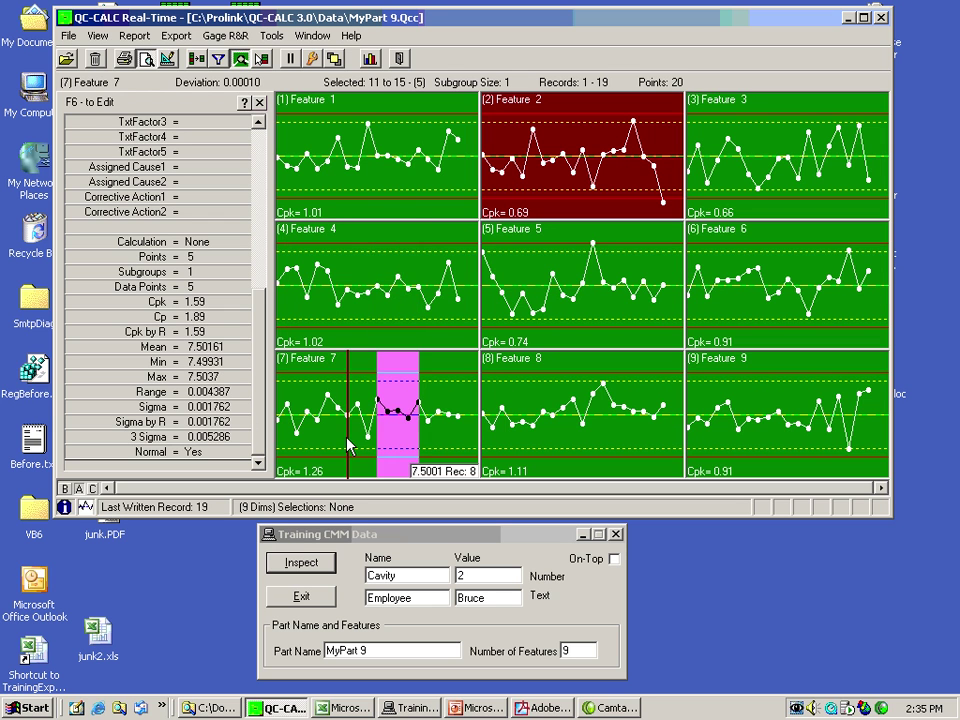
left_click(364, 290)
left_click(364, 155)
Step: Clear that range and select the newest records, 15–19, on the Feature 7 chart
left_click(576, 172)
left_click(577, 334)
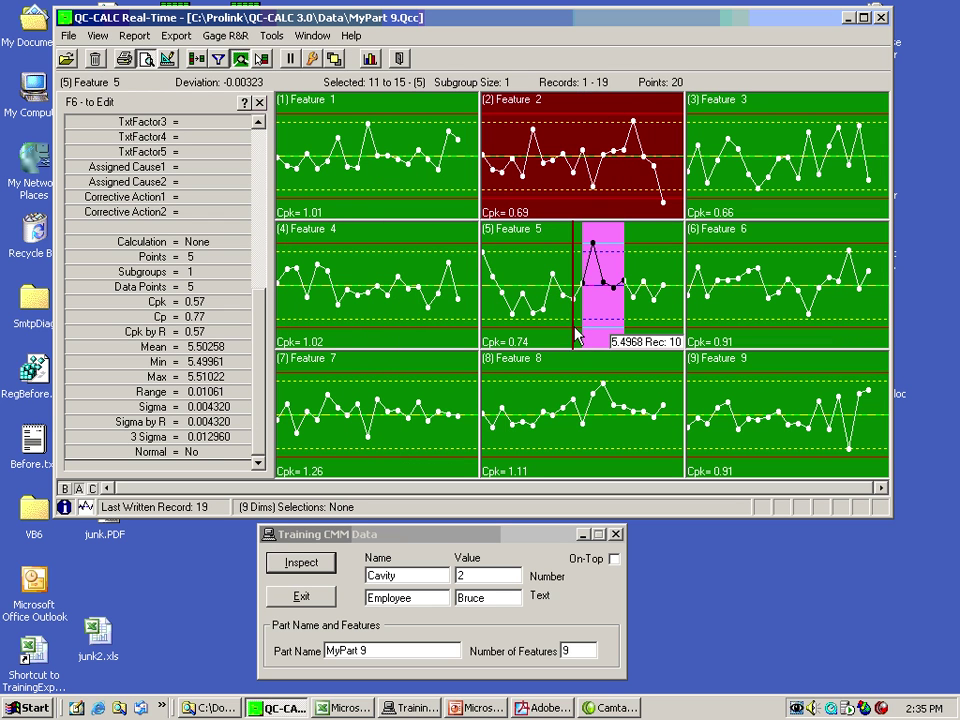
left_click(573, 334)
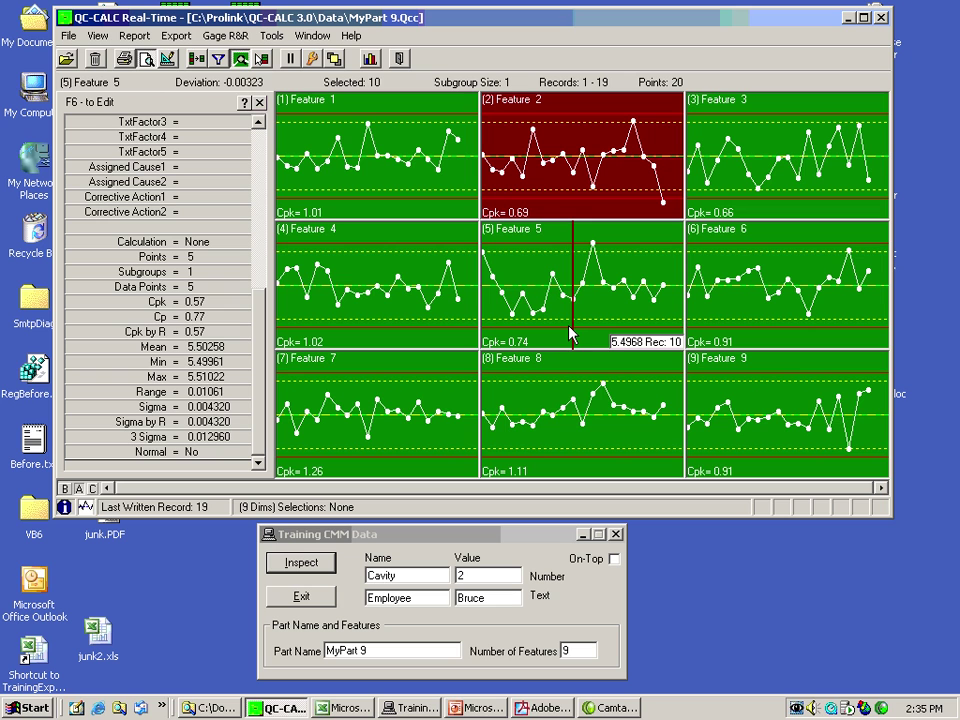
left_click(469, 452)
left_click_drag(469, 452, 419, 441)
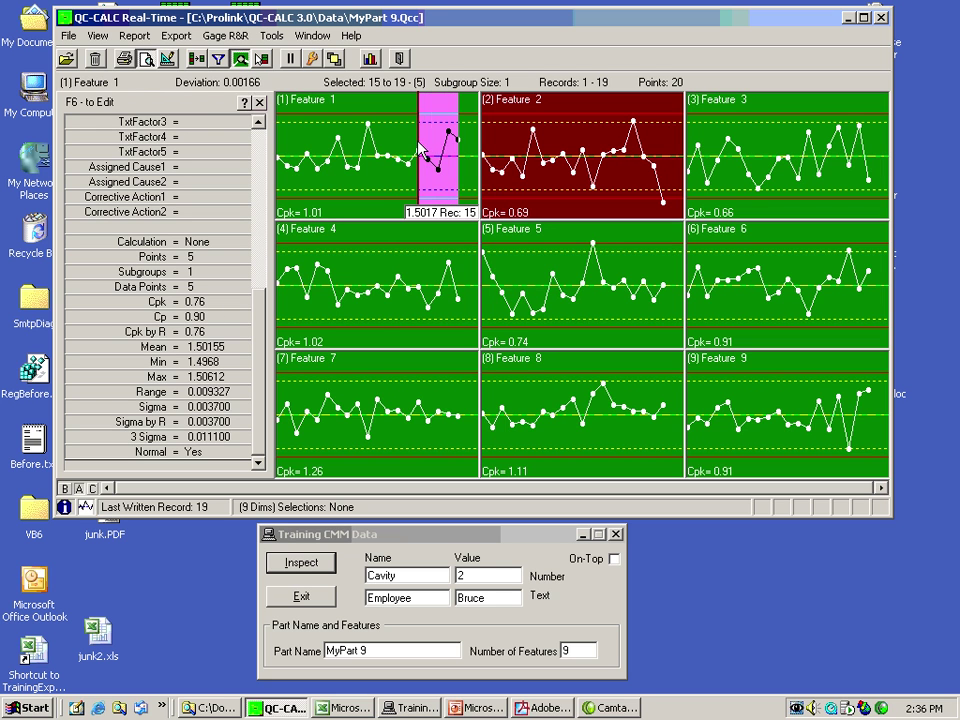
left_click(134, 35)
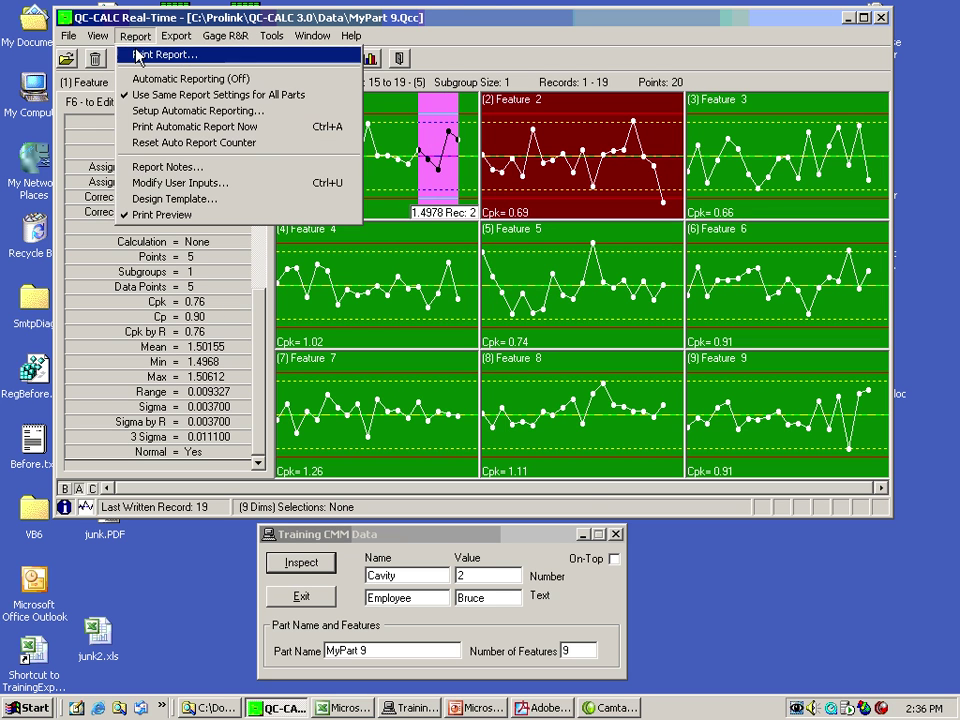
left_click(140, 54)
left_click(192, 365)
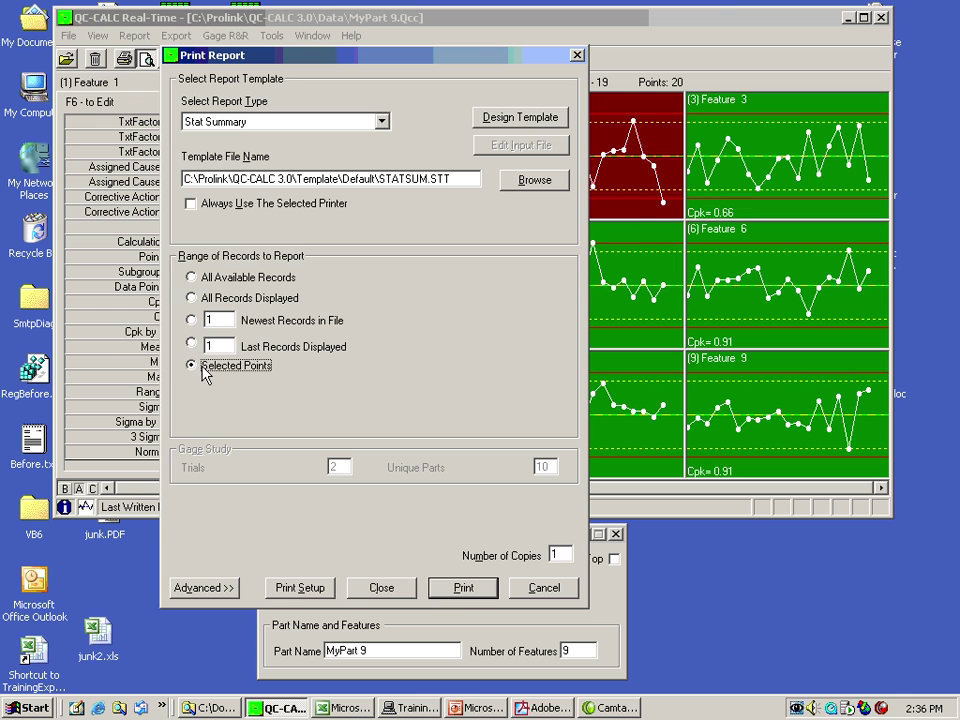
left_click(468, 592)
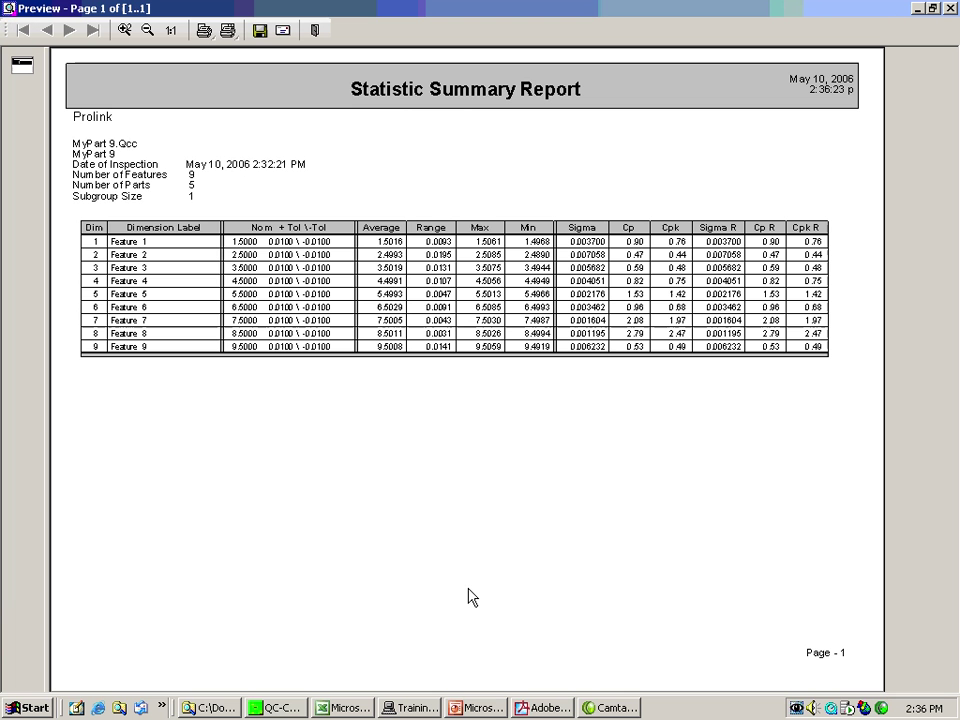
left_click_drag(32, 92, 224, 262)
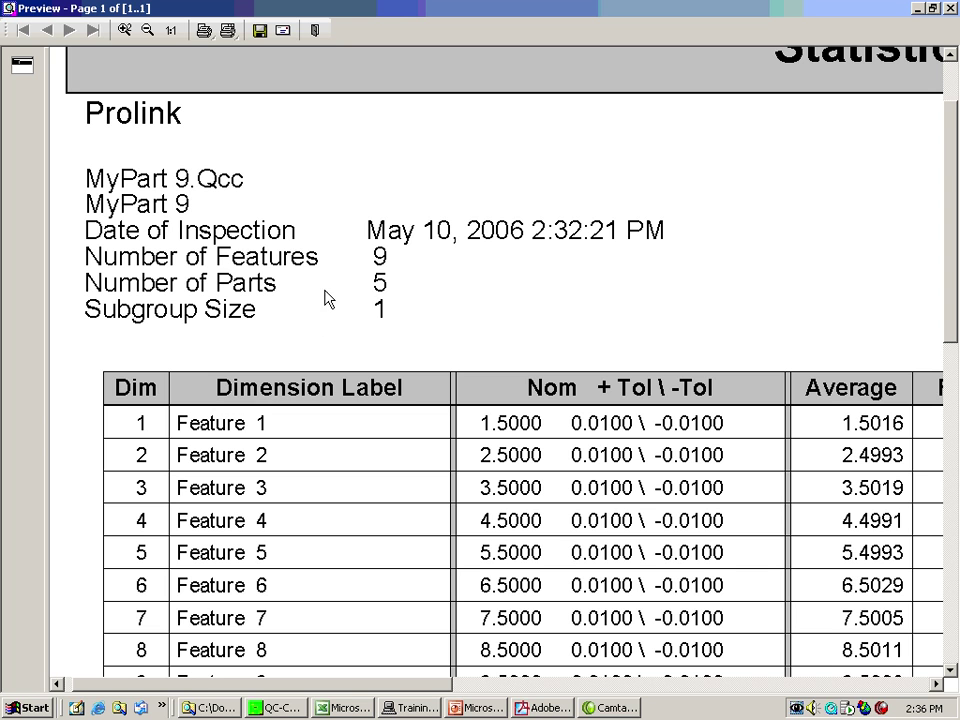
left_click(316, 31)
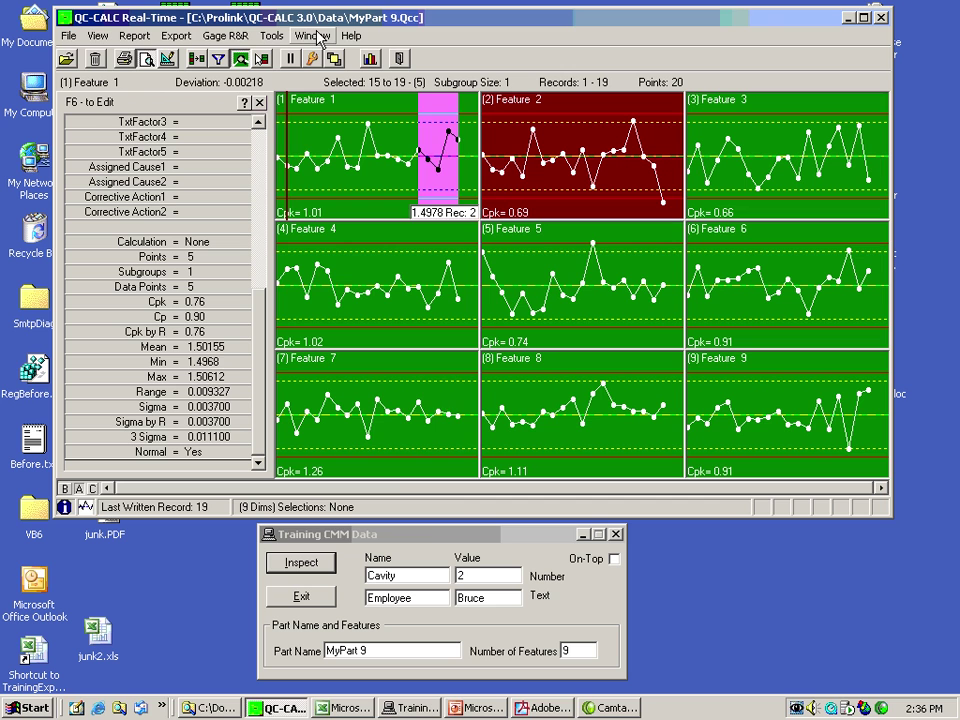
Step: Set the Cavity value to 3 and record three new inspections, reaching record 22
left_click(377, 405)
left_click(410, 534)
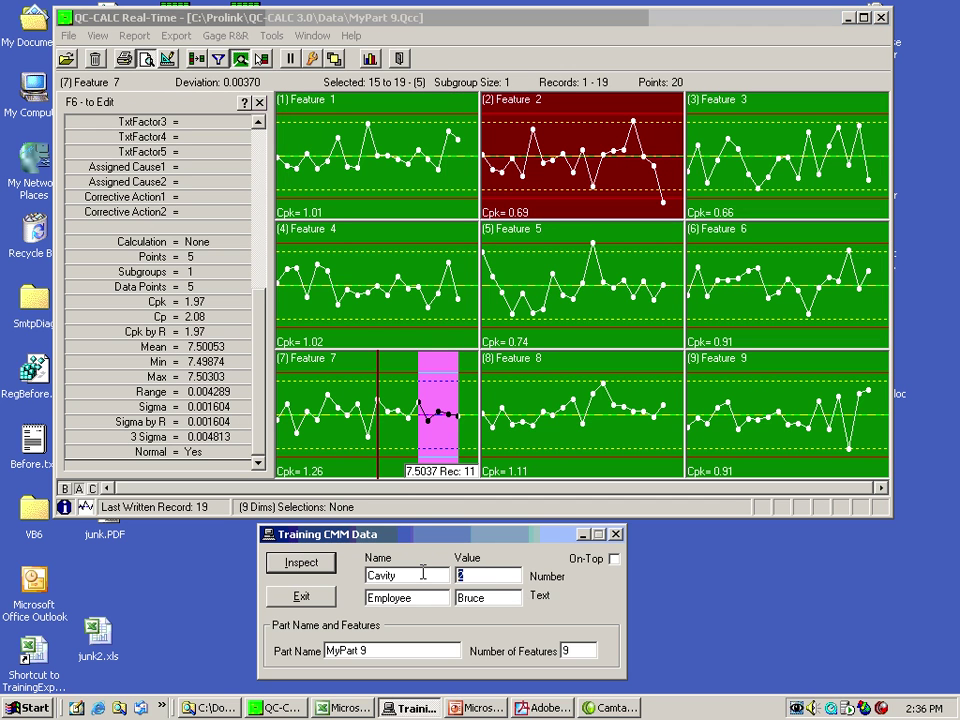
type("3")
left_click(300, 563)
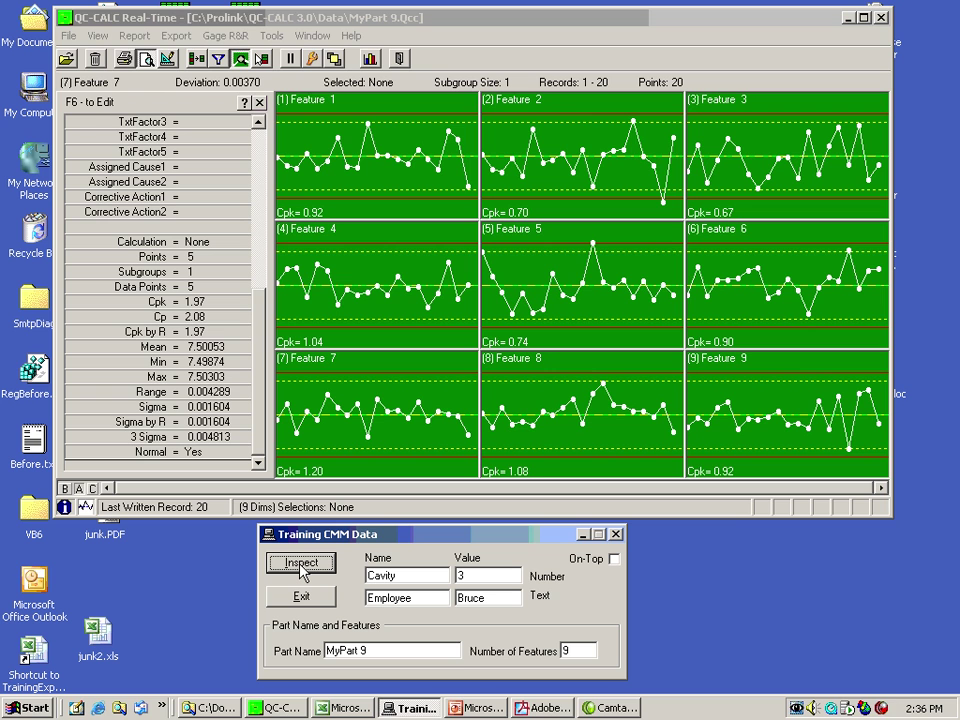
left_click(300, 563)
left_click(300, 563)
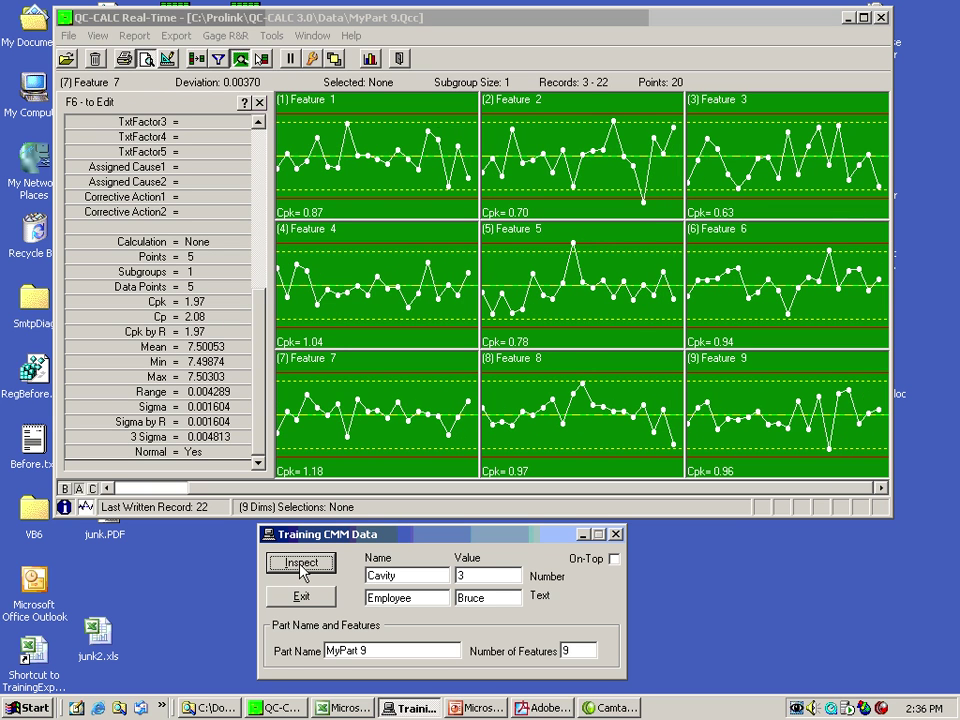
Step: Check readings on the Feature 4 and Feature 1 charts, then close the record details panel
left_click(471, 305)
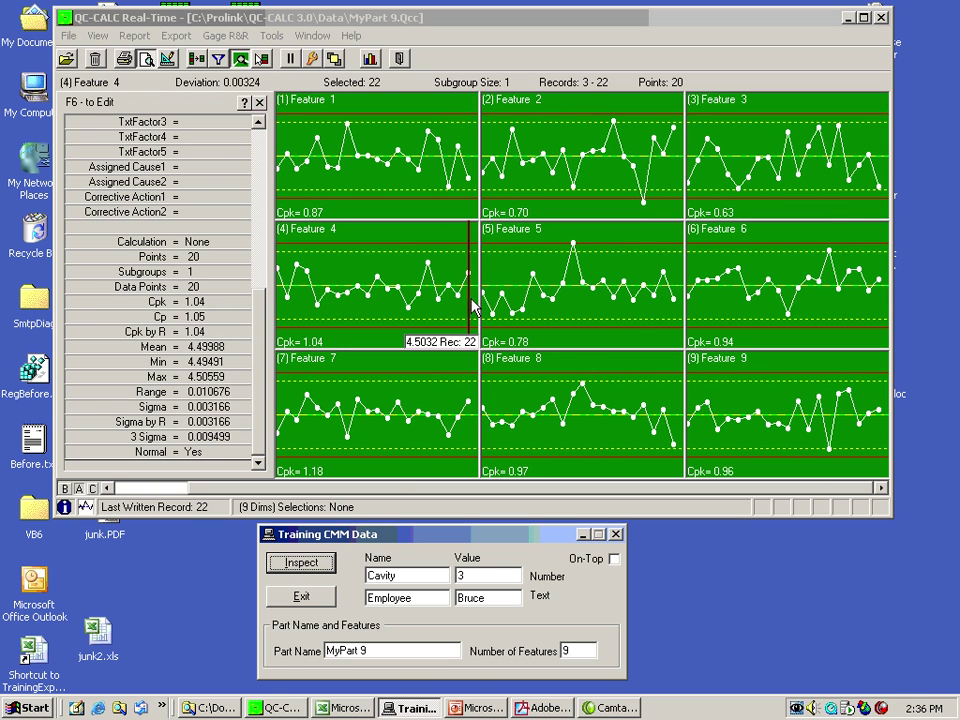
left_click(317, 150)
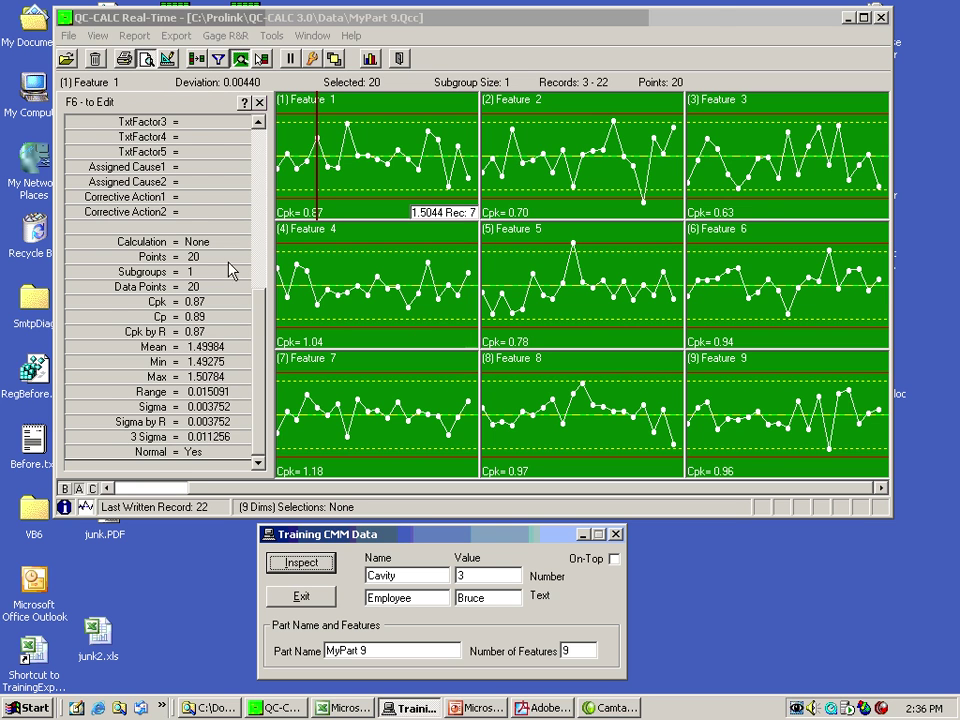
left_click(259, 165)
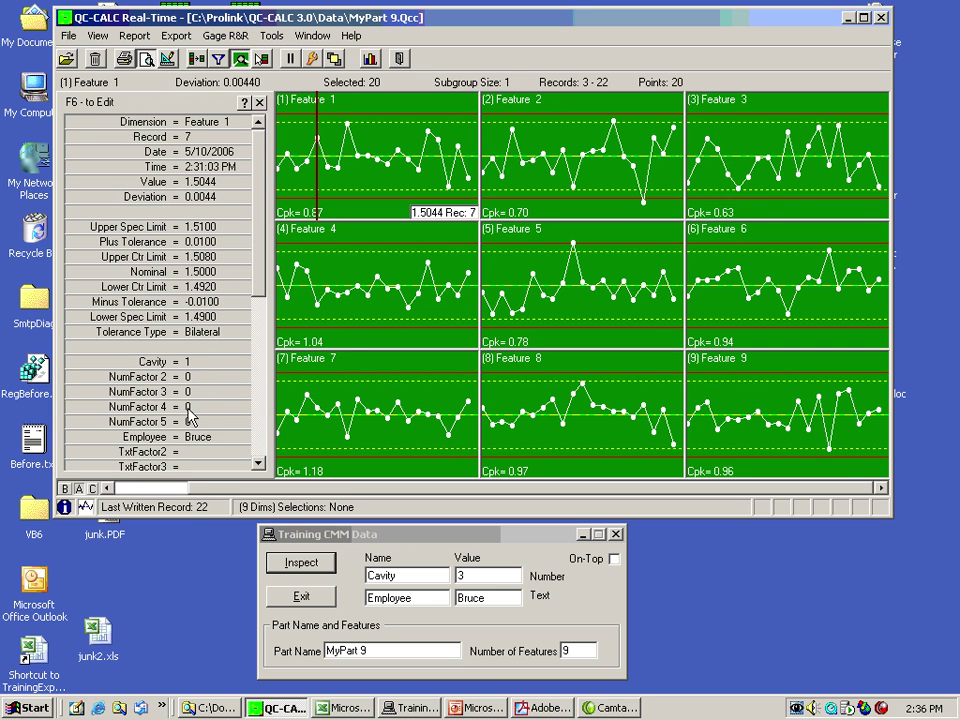
mouse_move(345, 297)
left_mouse_down()
mouse_move(457, 287)
mouse_move(334, 288)
left_mouse_up()
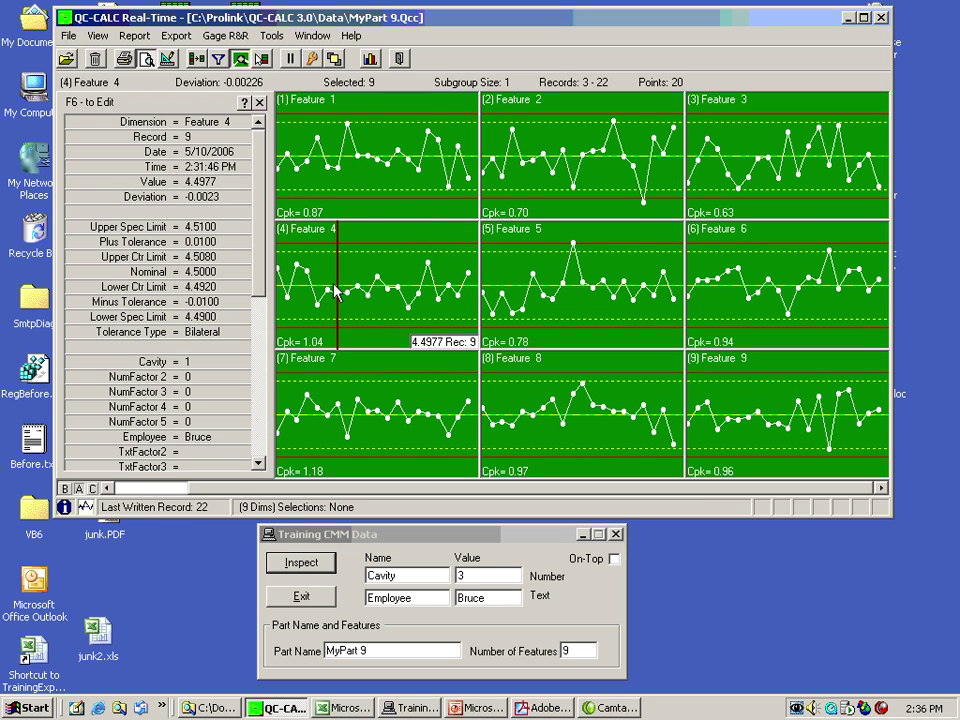
left_click(336, 188)
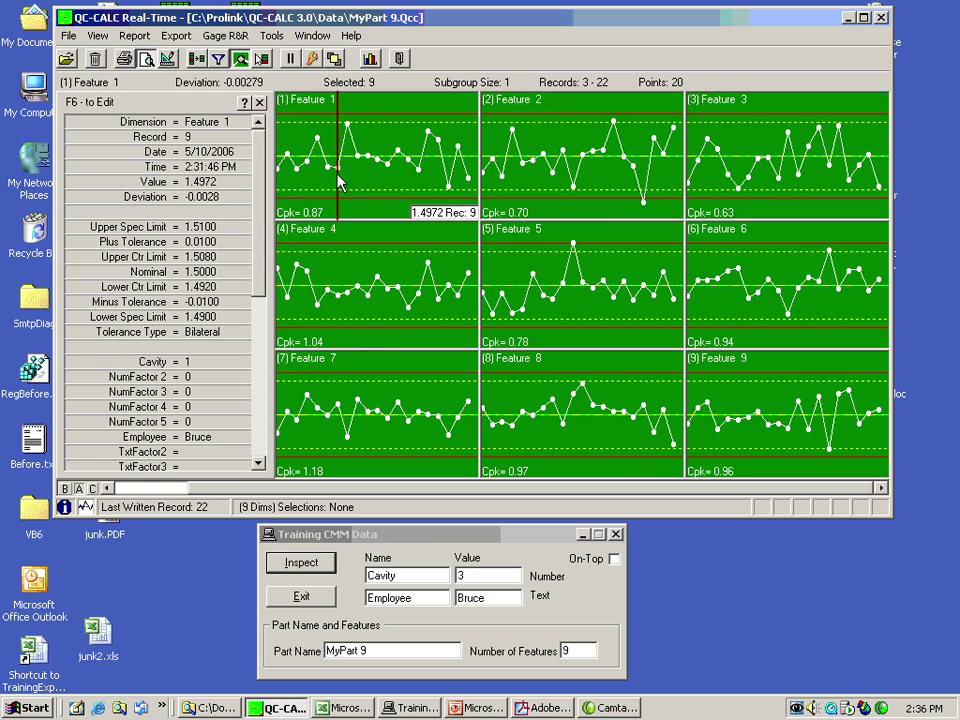
left_click(259, 102)
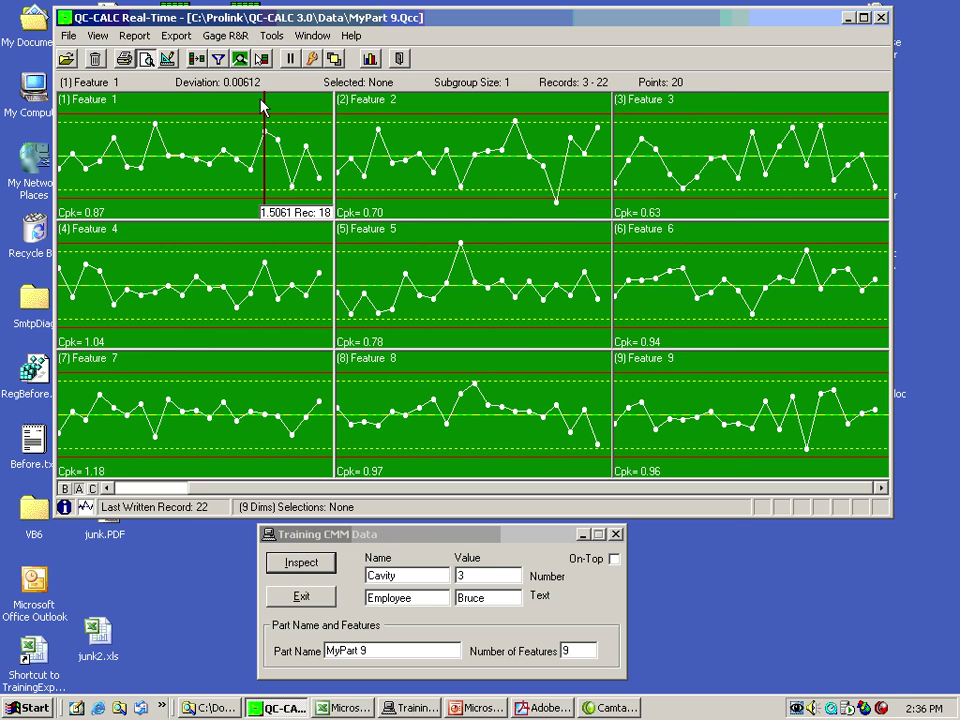
Step: Add a new record filter named 'Cavity 1' in the filter editor
left_click(219, 59)
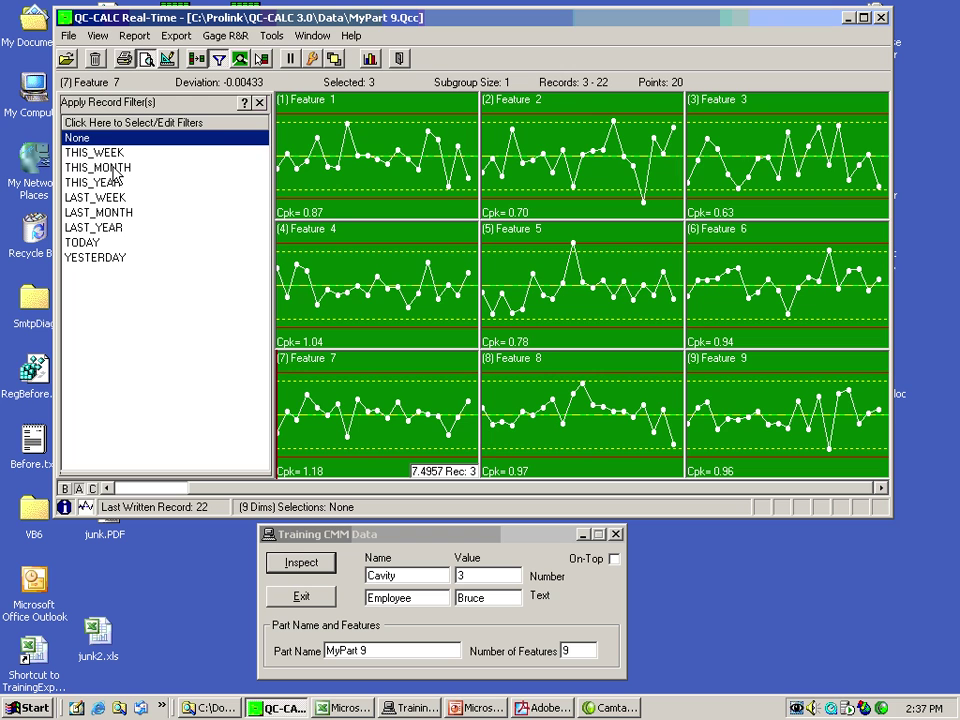
left_click(116, 123)
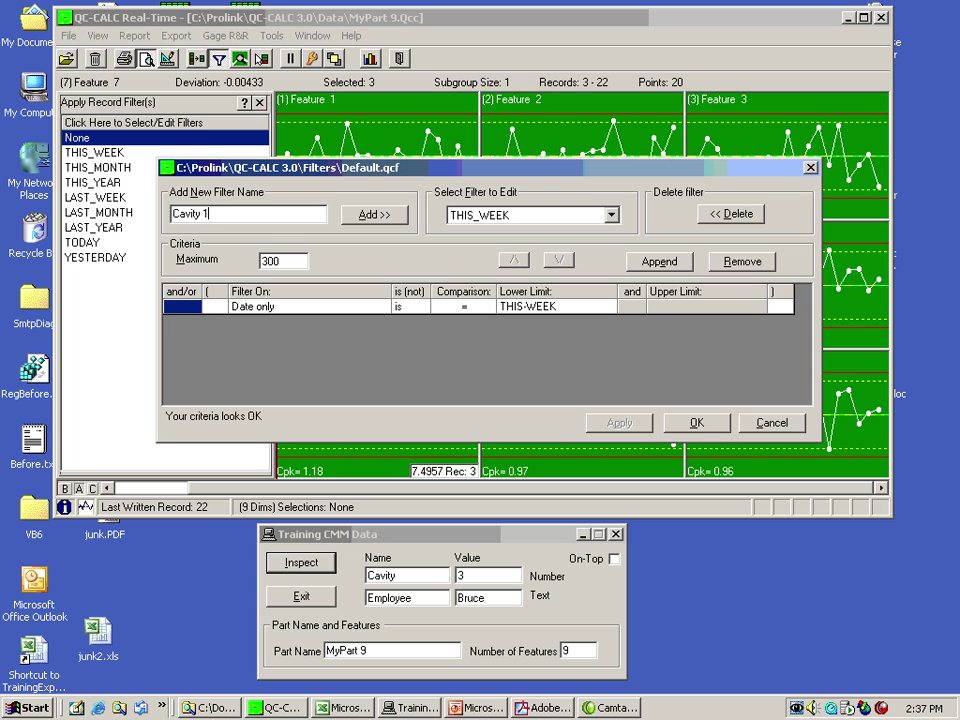
type("Cavity 1")
key("Return")
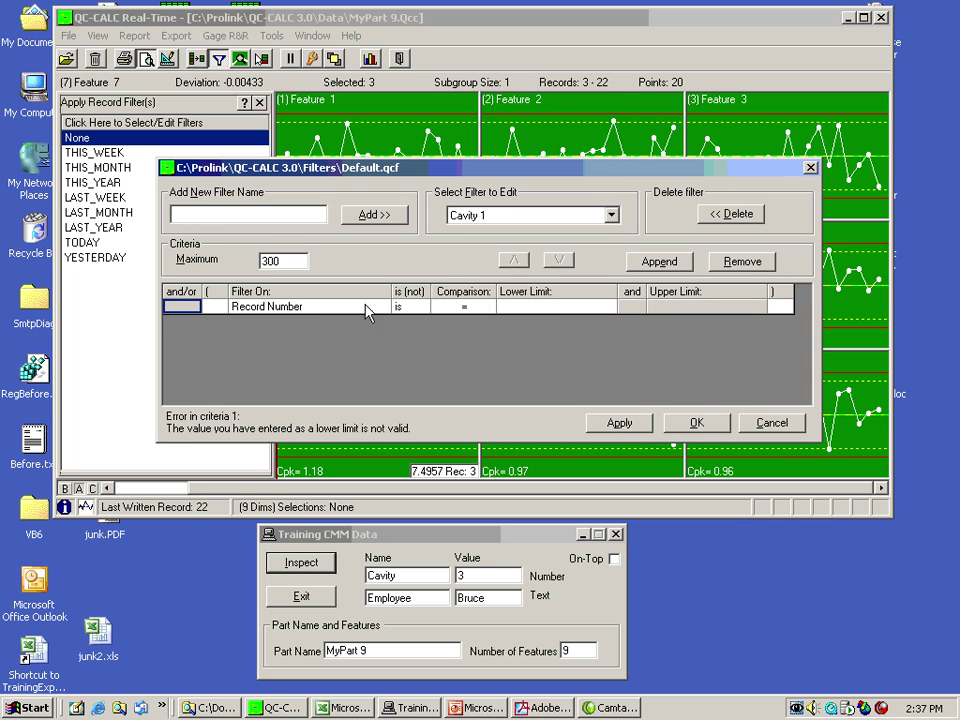
Step: Filter Cavity 1 on Numeric Factor 1 - Cavity with lower limit 1, then apply it
left_click(369, 311)
left_click(382, 309)
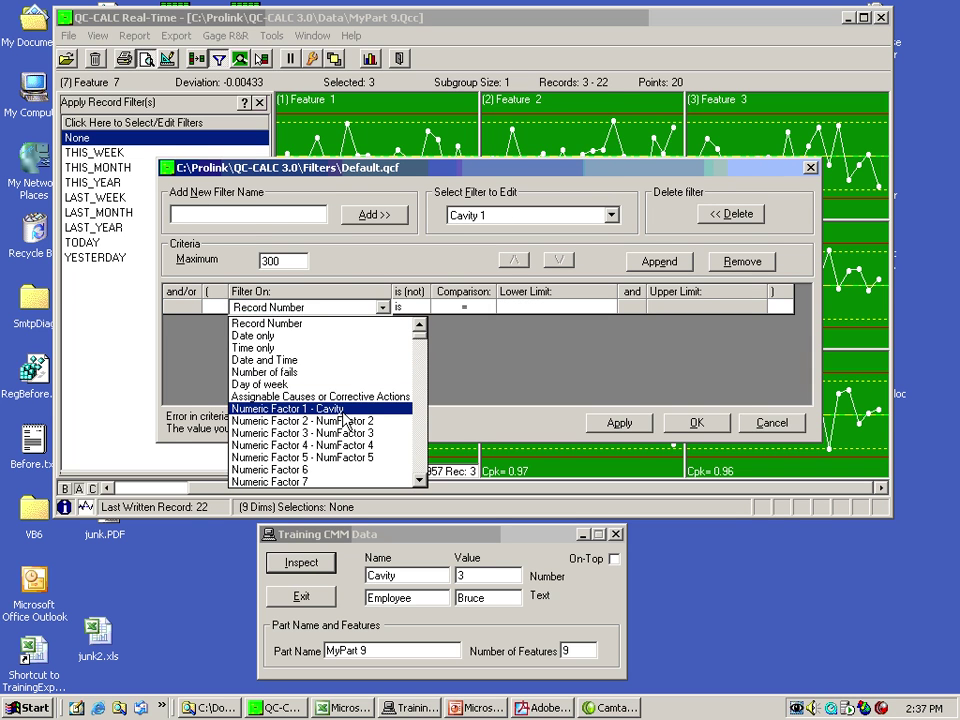
left_click(300, 420)
left_click(522, 311)
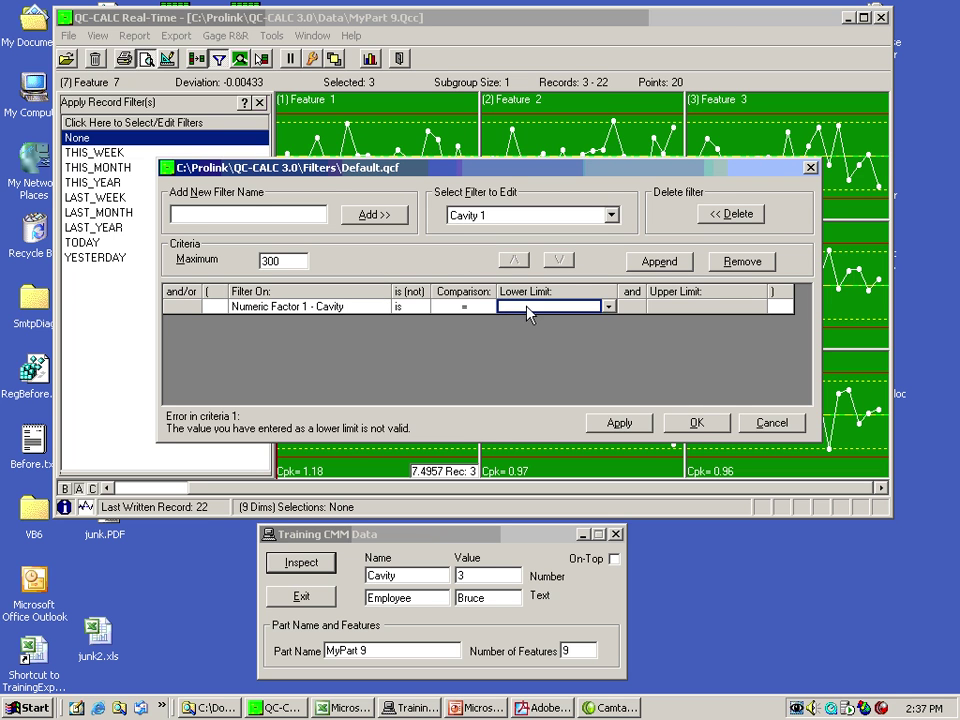
type("1")
left_click(697, 424)
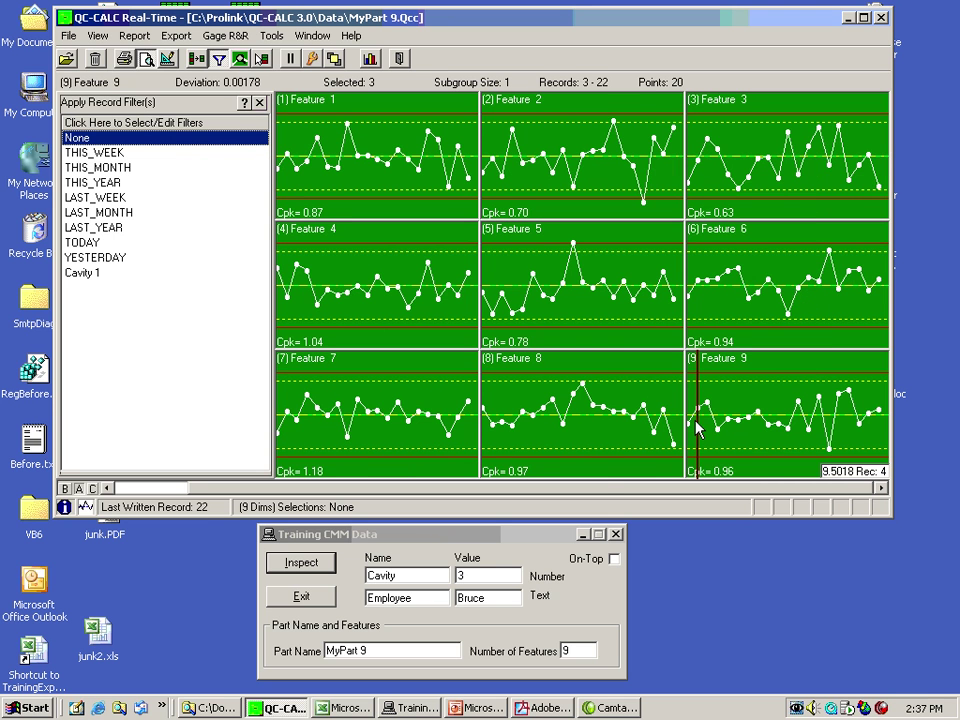
left_click(86, 273)
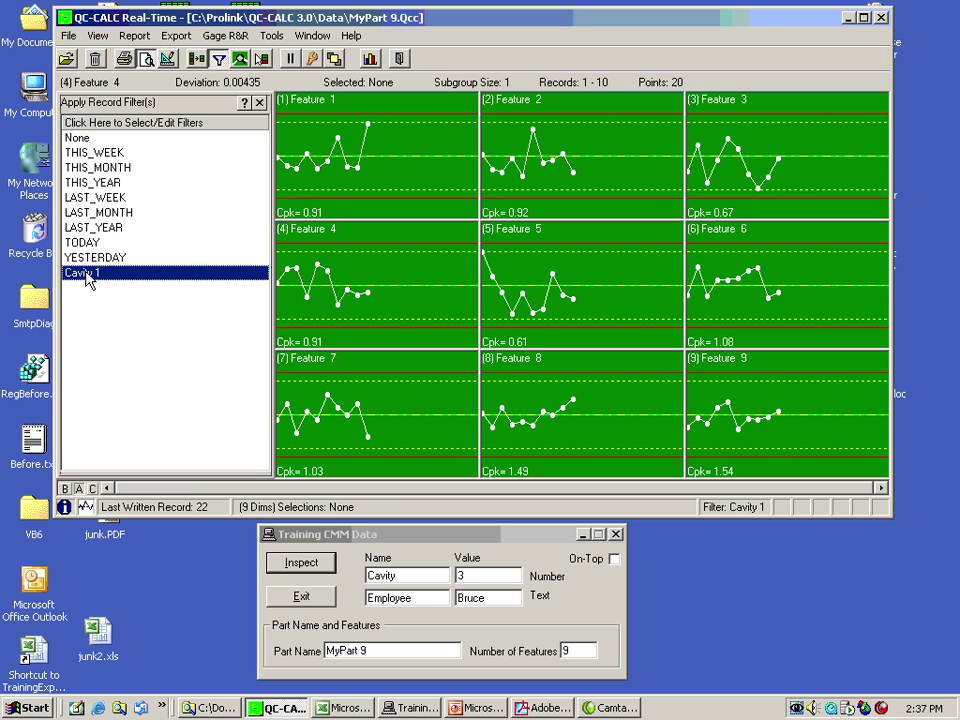
Step: Add a 'Cavity 2' filter on Numeric Factor 1 - Cavity with lower limit 2
left_click(139, 124)
type("Cavity 2")
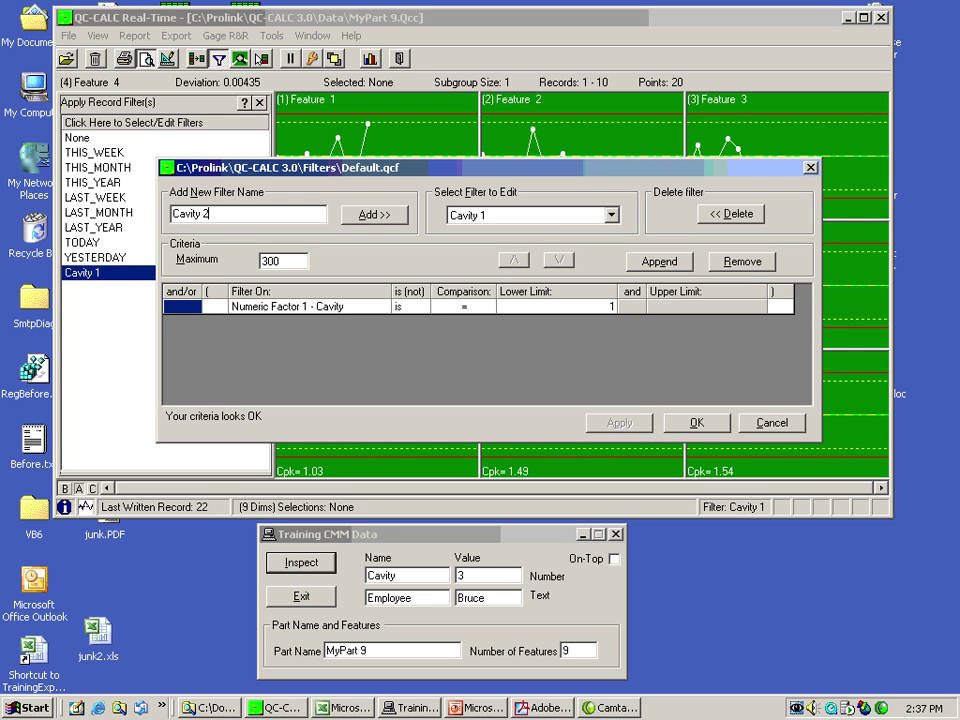
left_click(373, 215)
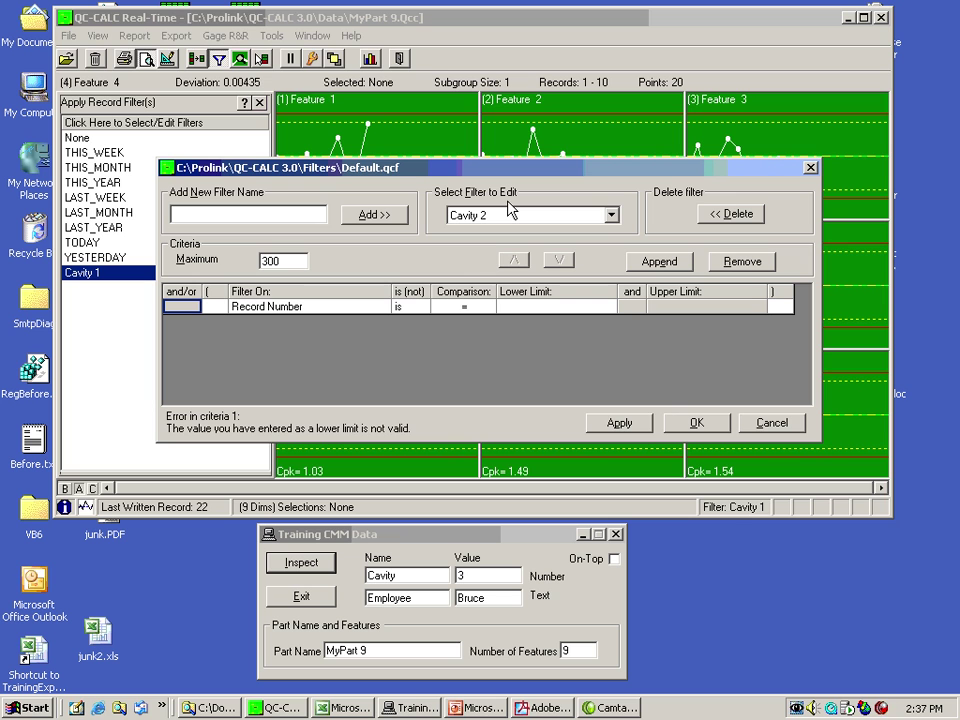
left_click(370, 307)
left_click(382, 307)
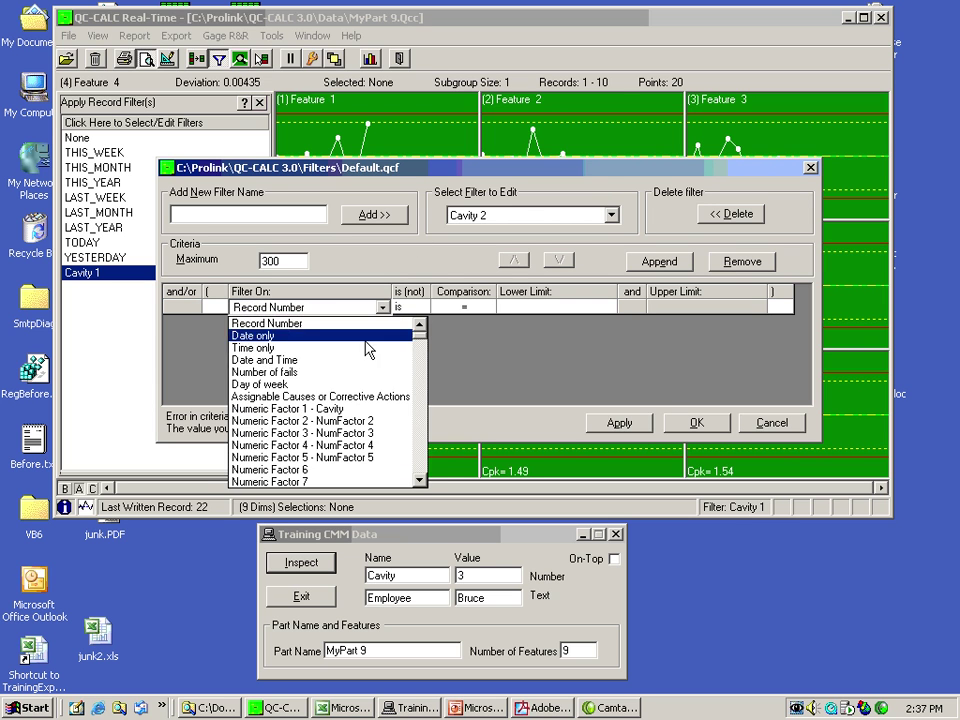
left_click(300, 408)
left_click(522, 307)
type("2")
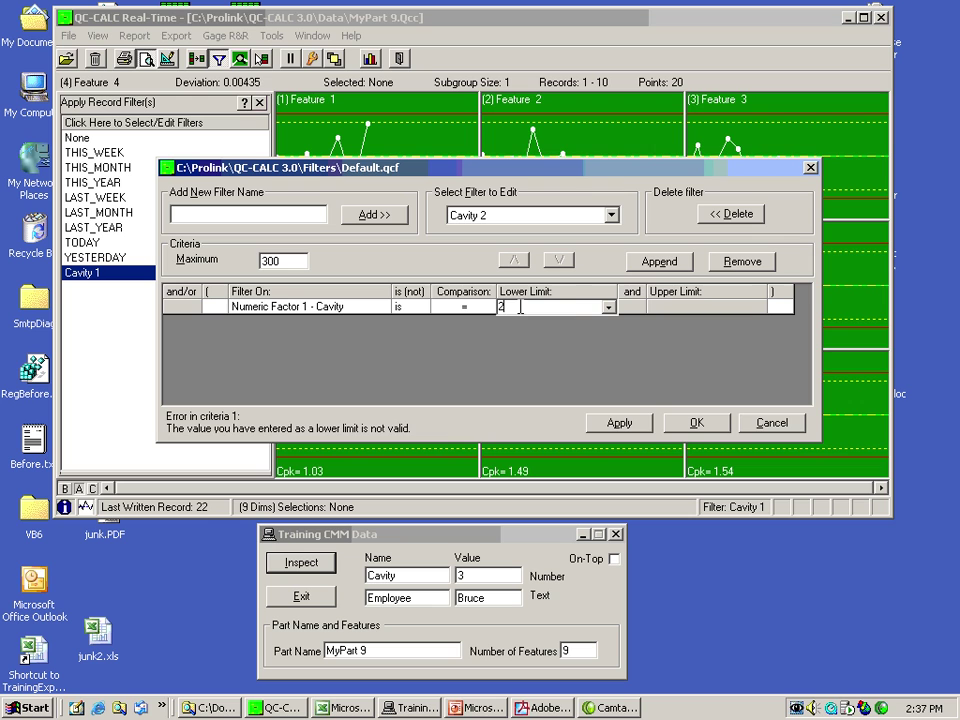
left_click(617, 422)
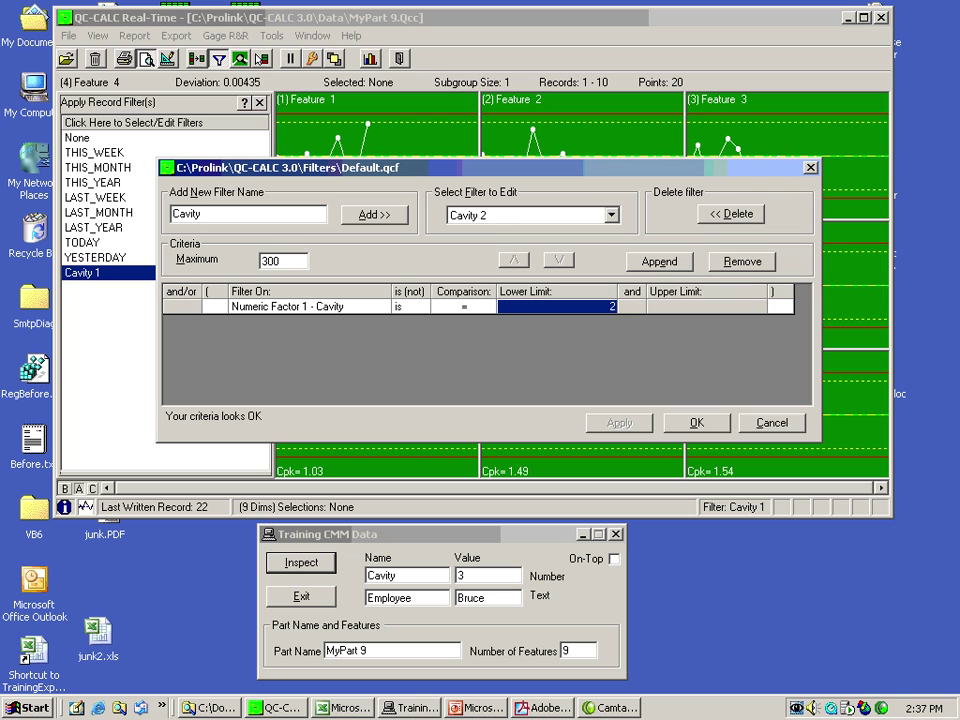
Step: Add a 'Cavity 3' filter on Numeric Factor 1 - Cavity with lower limit 3 and save
key("Return")
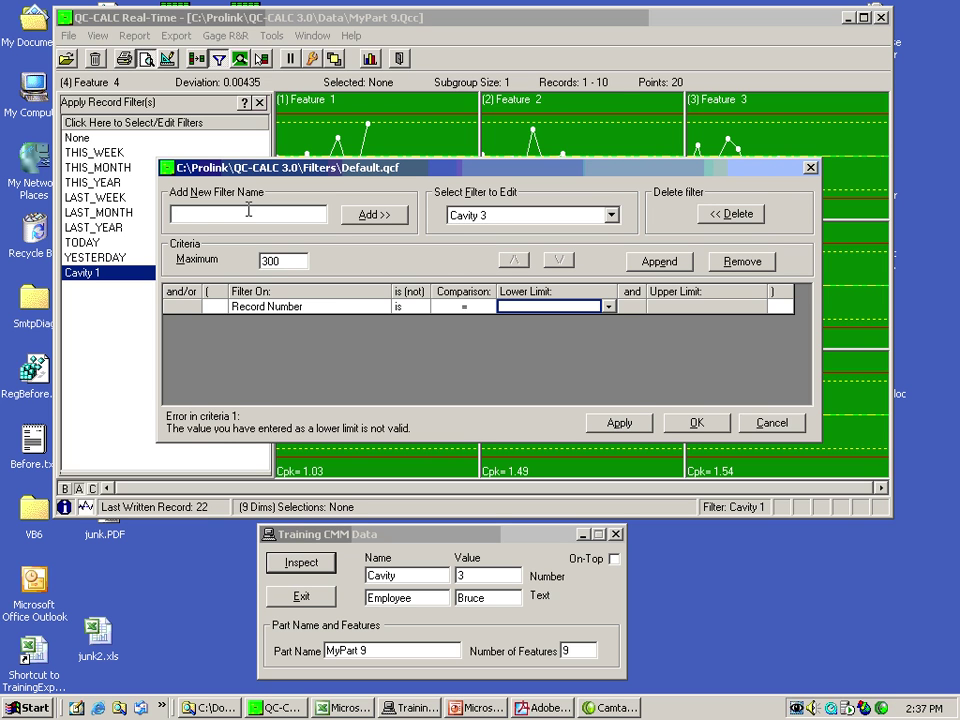
left_click(282, 303)
left_click(382, 308)
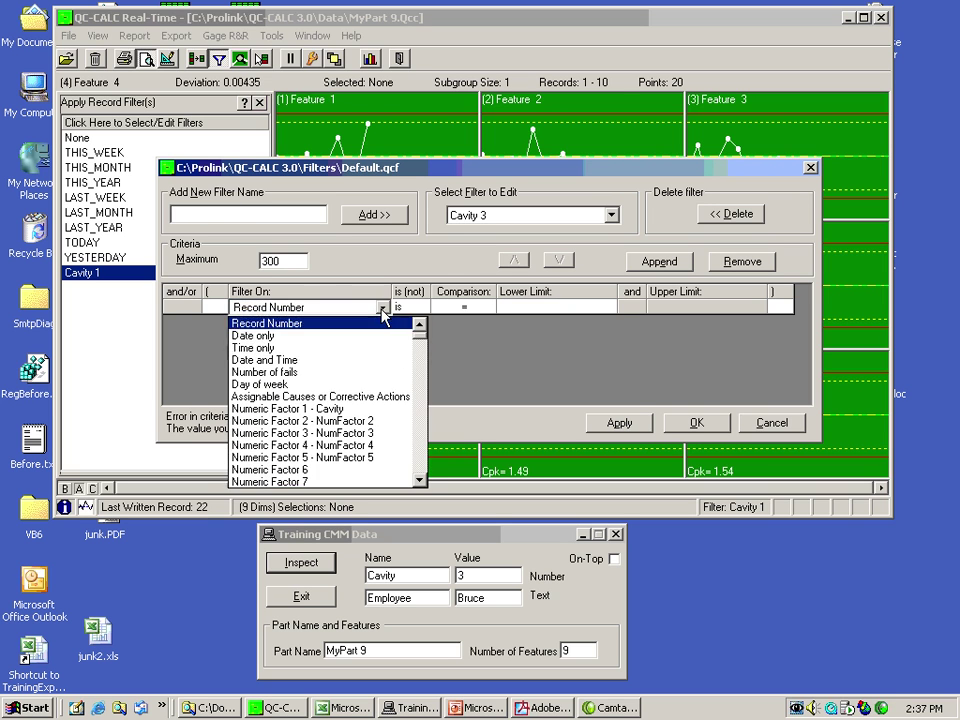
left_click(346, 409)
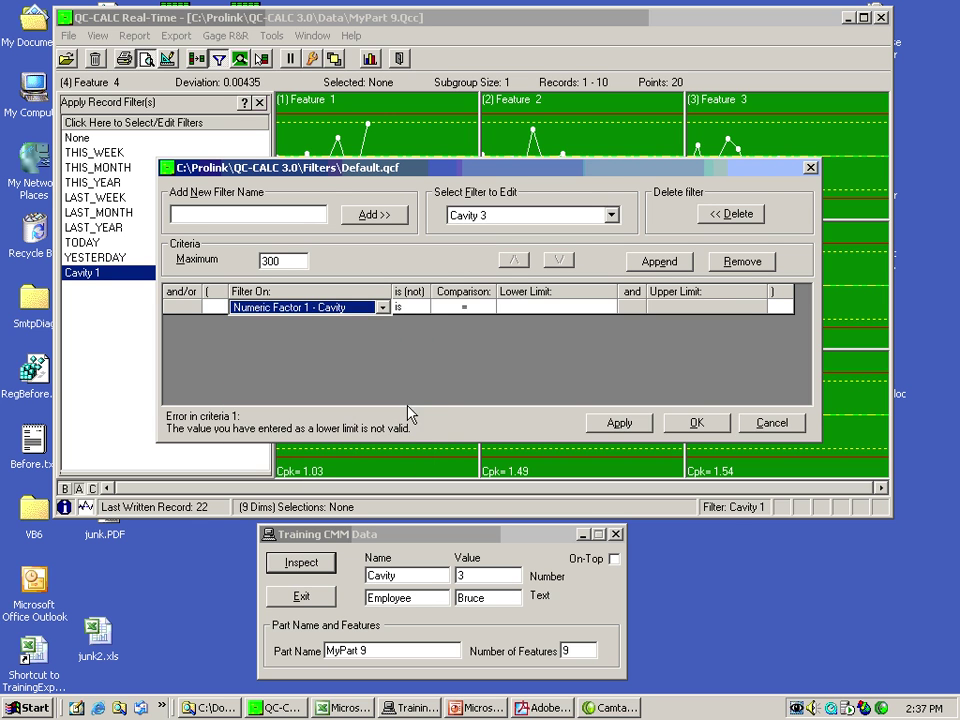
left_click(509, 308)
type("3")
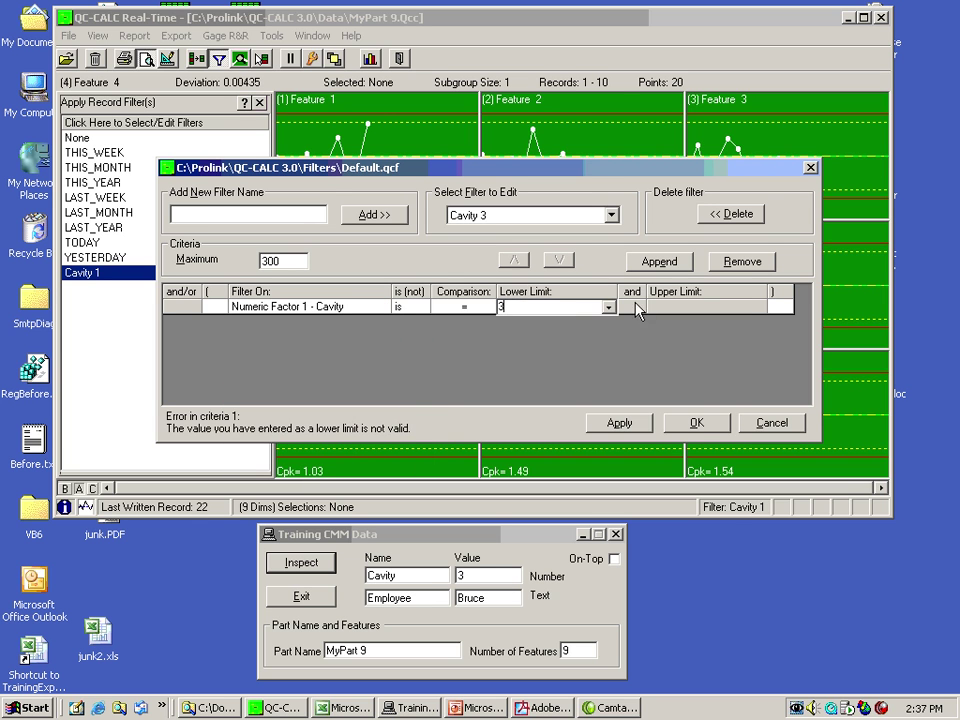
left_click(697, 424)
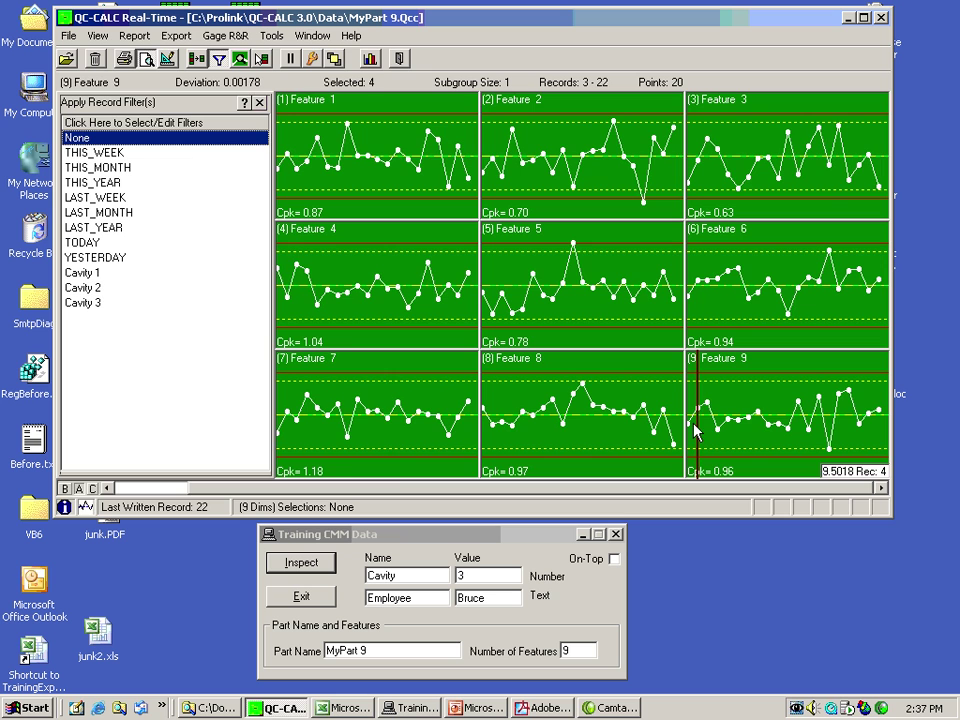
Step: Compare the Cavity 2 and Cavity 3 filters, ending on Cavity 2 (records 11–19)
left_click(100, 289)
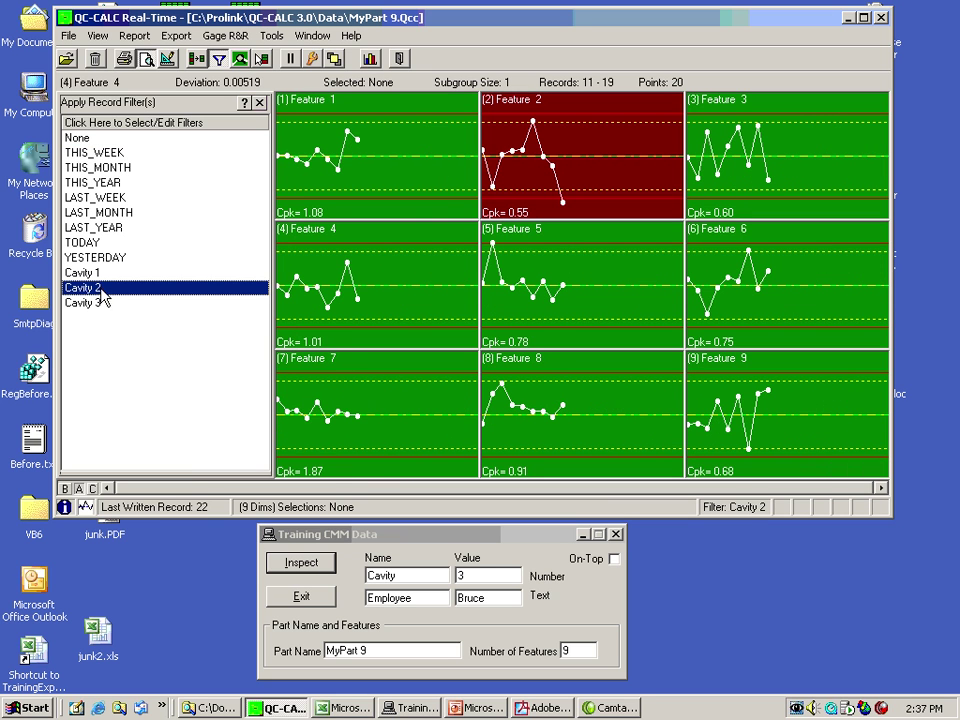
left_click(90, 303)
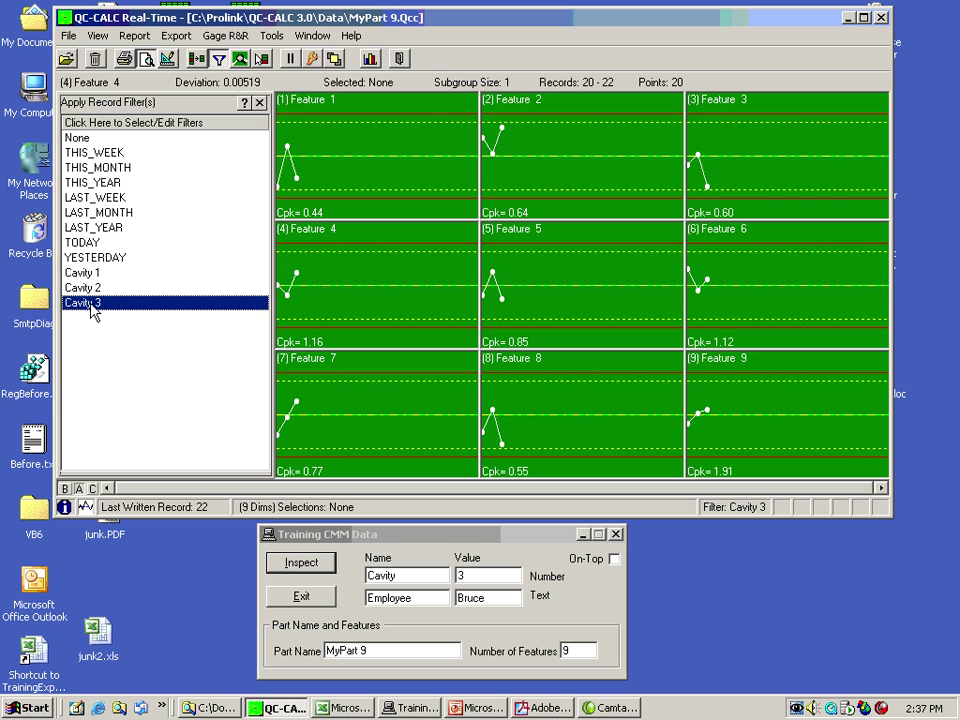
left_click(95, 289)
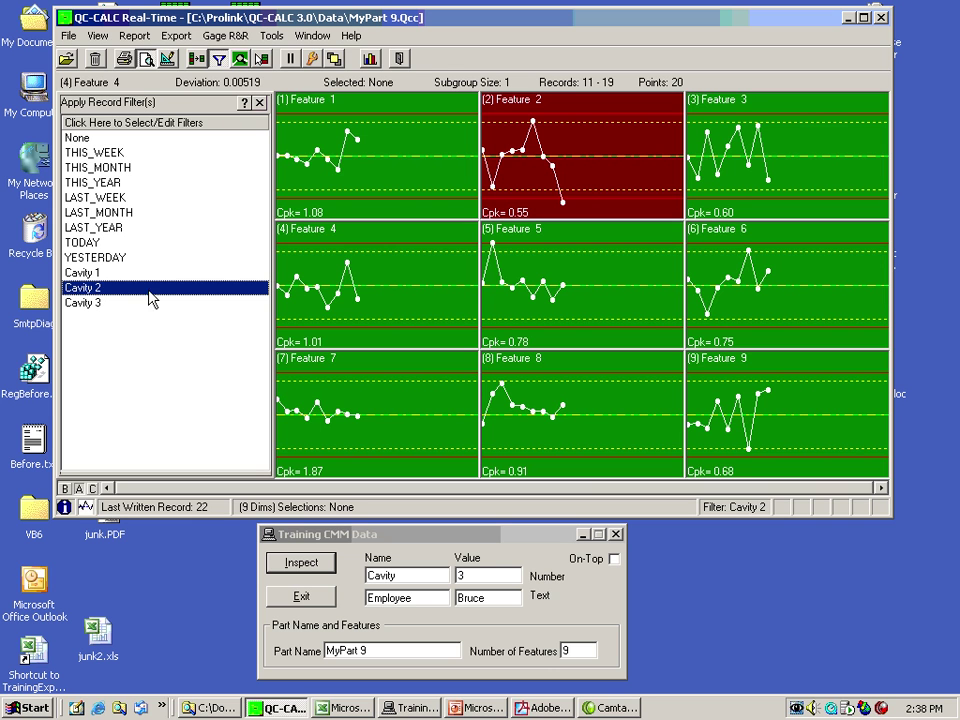
left_click(135, 36)
Step: Preview the Statistic Summary Report for all displayed records, check its 'Cavity = 2' footer, then close it
left_click(140, 55)
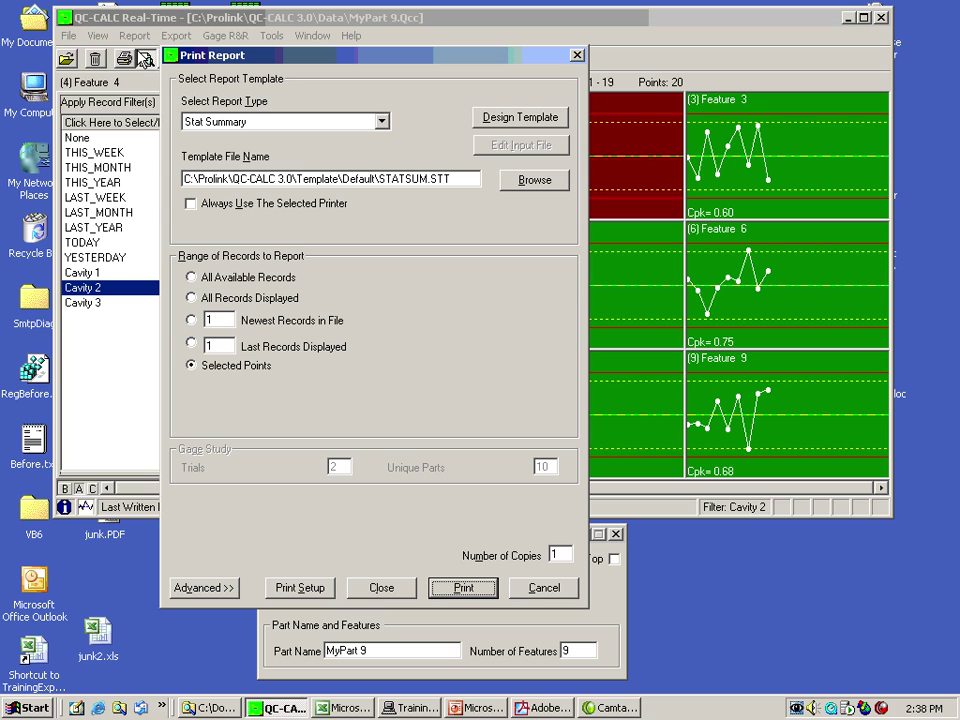
left_click(210, 369)
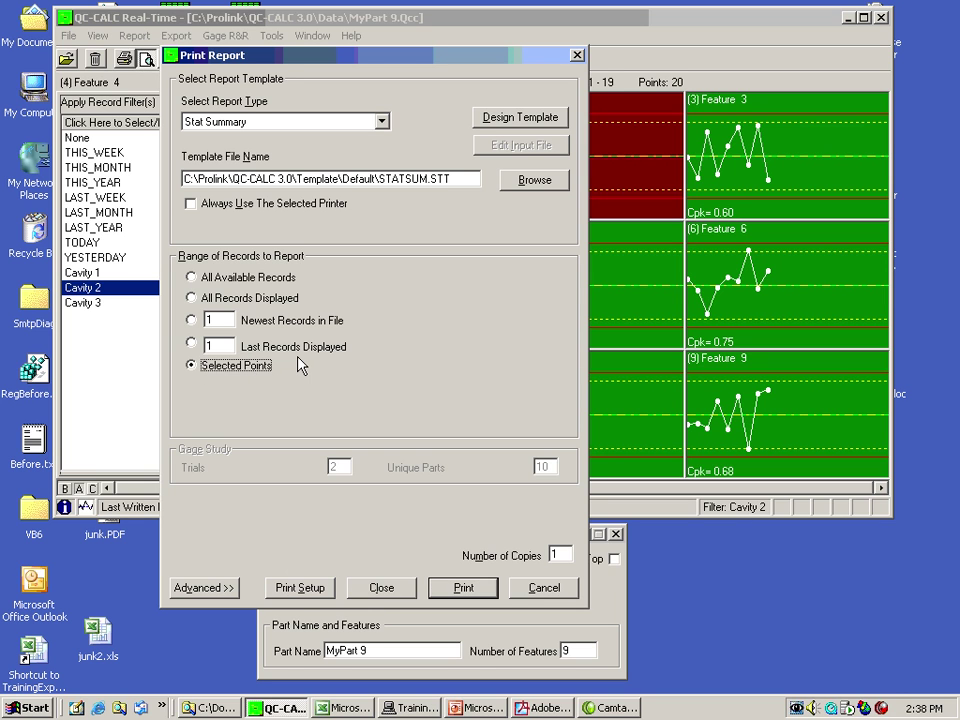
left_click(232, 299)
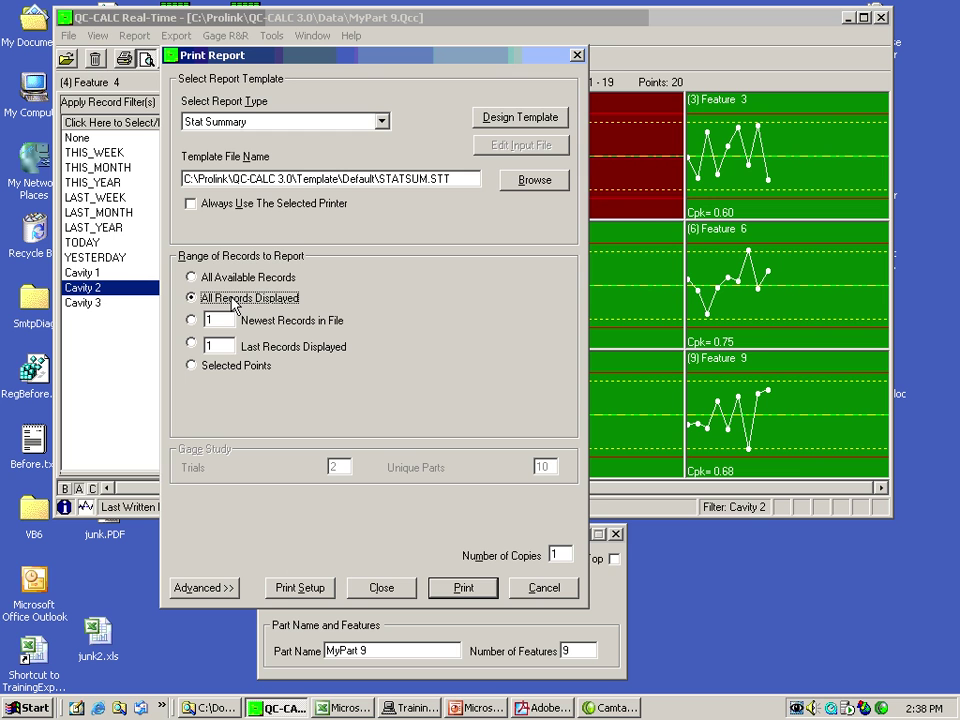
left_click(470, 590)
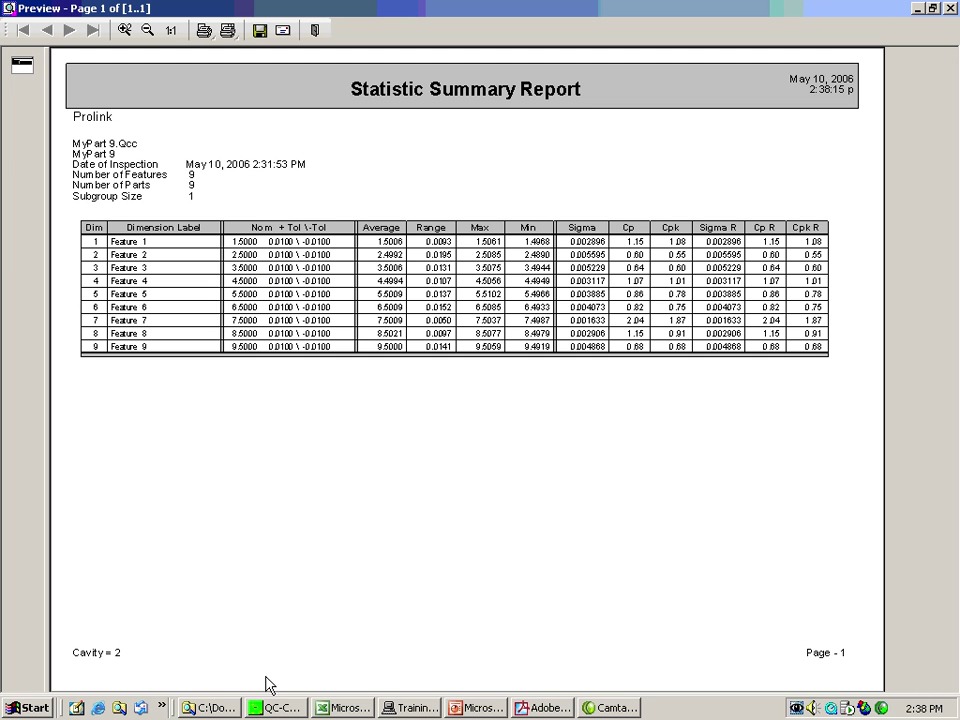
left_click_drag(381, 669, 33, 481)
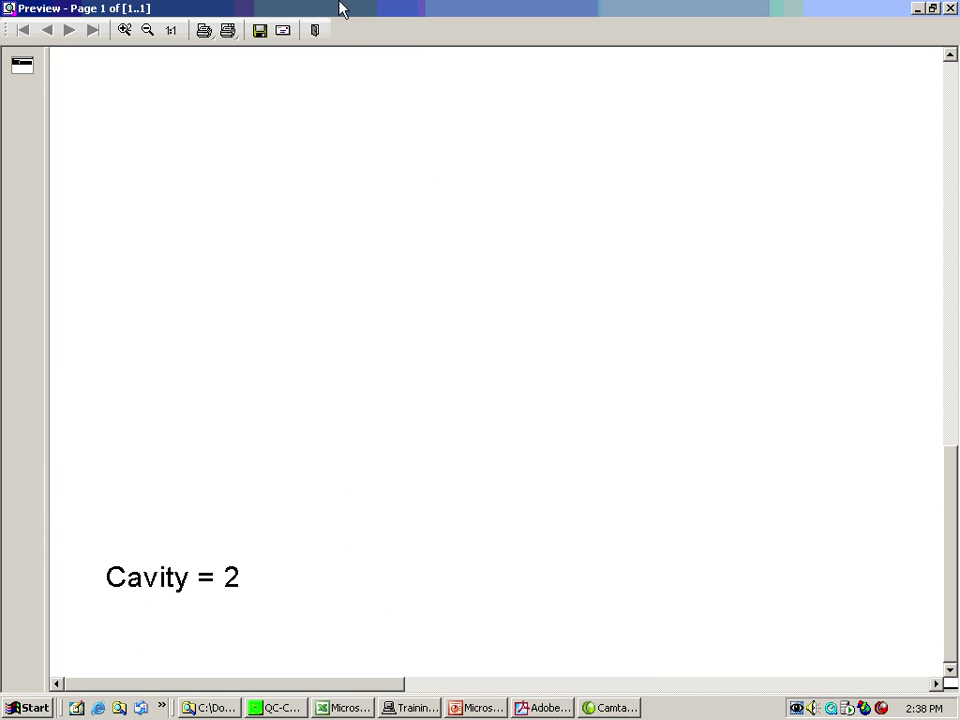
left_click(171, 30)
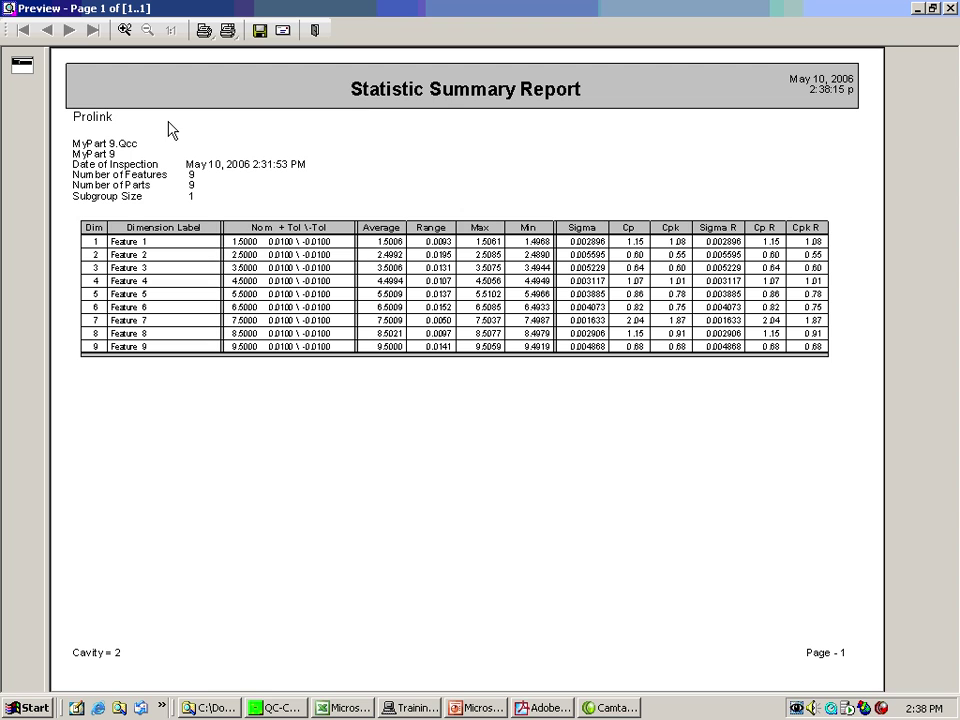
left_click(314, 31)
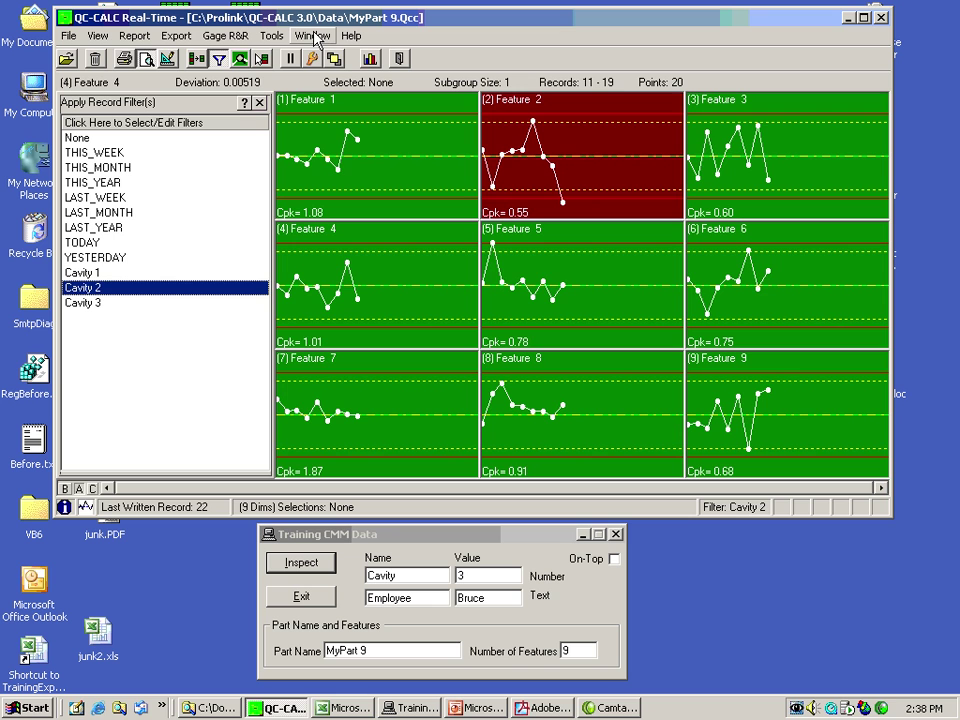
Step: Try the Cavity 1, None and THIS_WEEK filters, ending on TODAY (records 3–22)
left_click(94, 274)
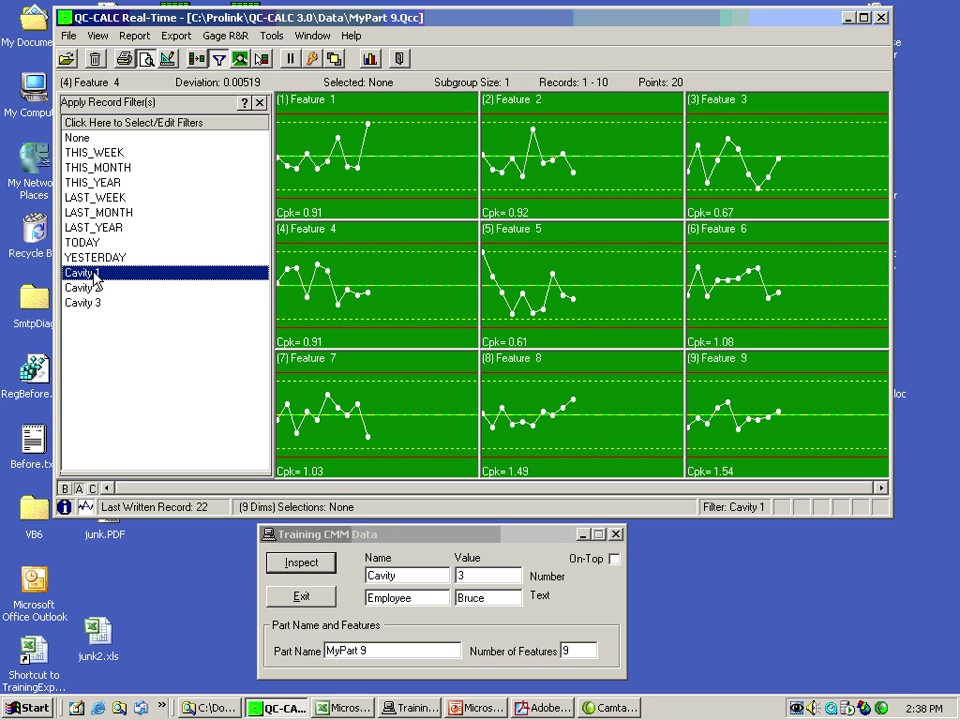
left_click(77, 139)
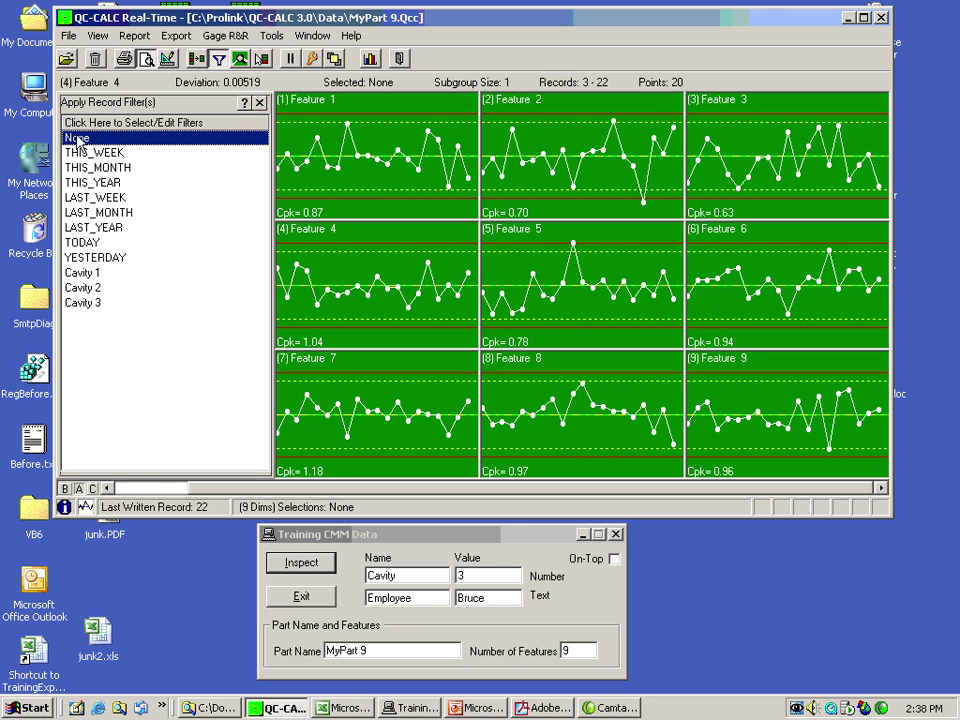
left_click(278, 168)
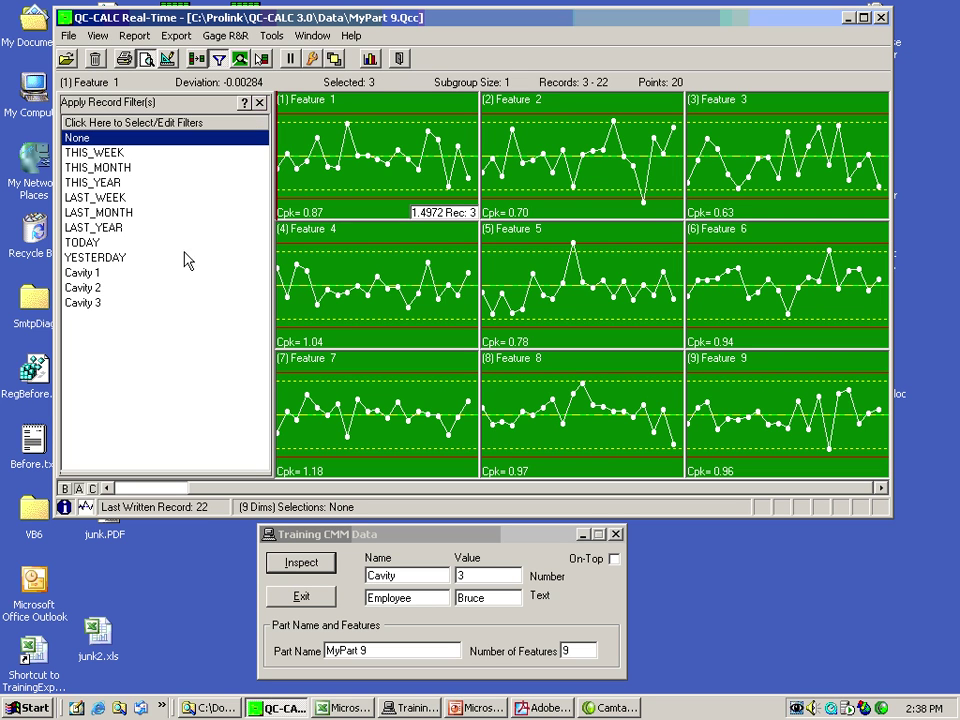
left_click(110, 154)
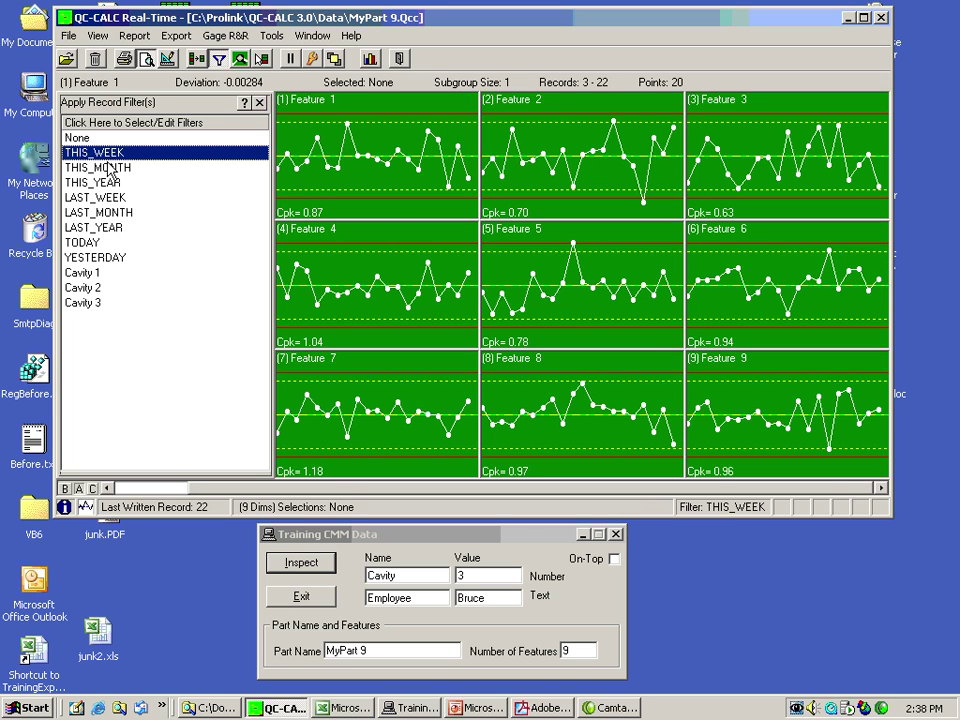
left_click(82, 244)
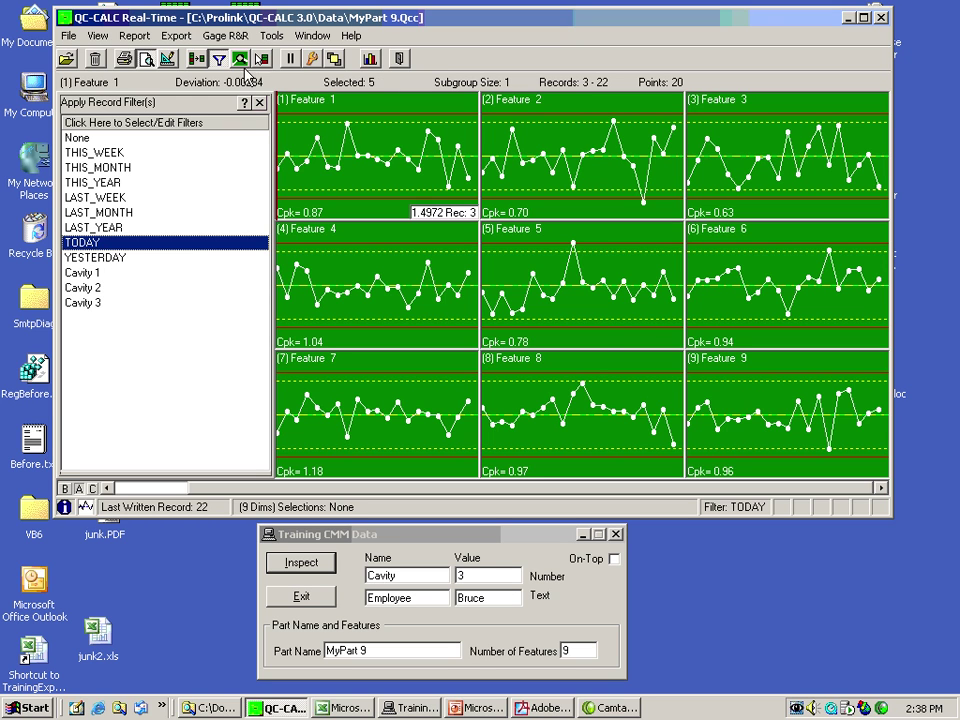
Step: Preview the summary report footed 'DateOnly BETWEEN 5/10/2006 AND 5/10/2006', then set the filter to None
left_click(126, 58)
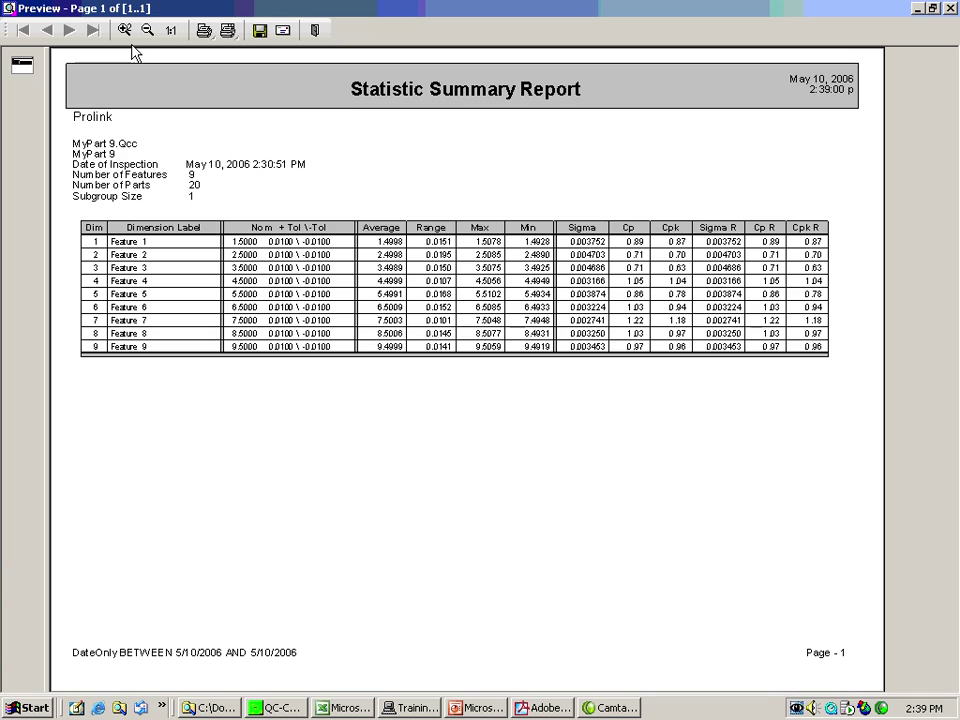
left_click(352, 684)
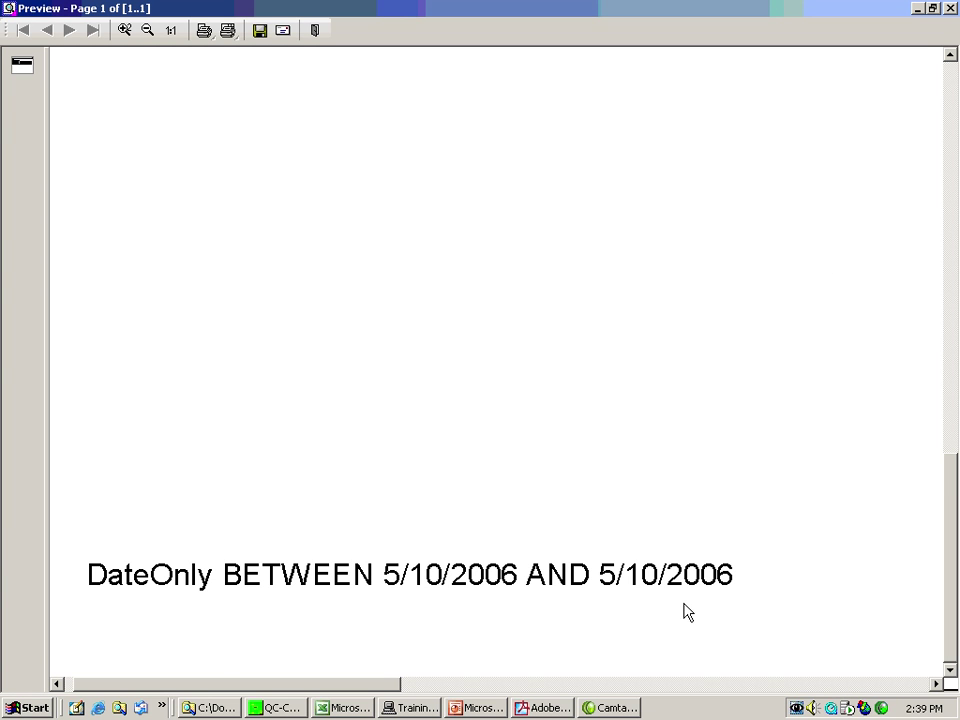
left_click(315, 31)
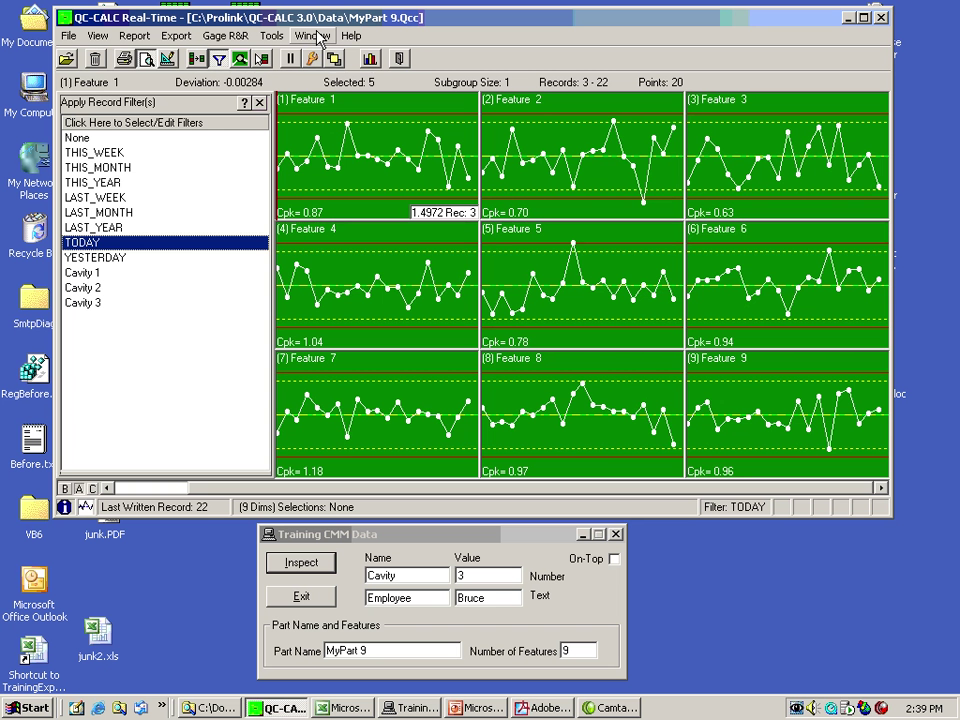
left_click(77, 140)
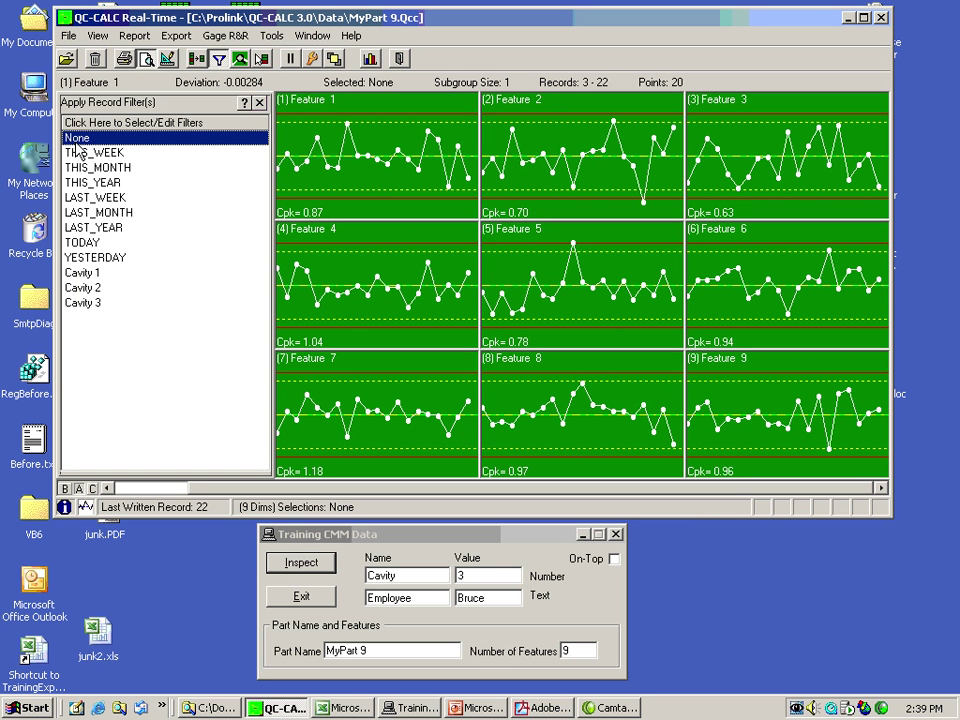
Step: Hide the record filter panel and bring up the Export Data setup window
left_click(259, 103)
left_click(257, 100)
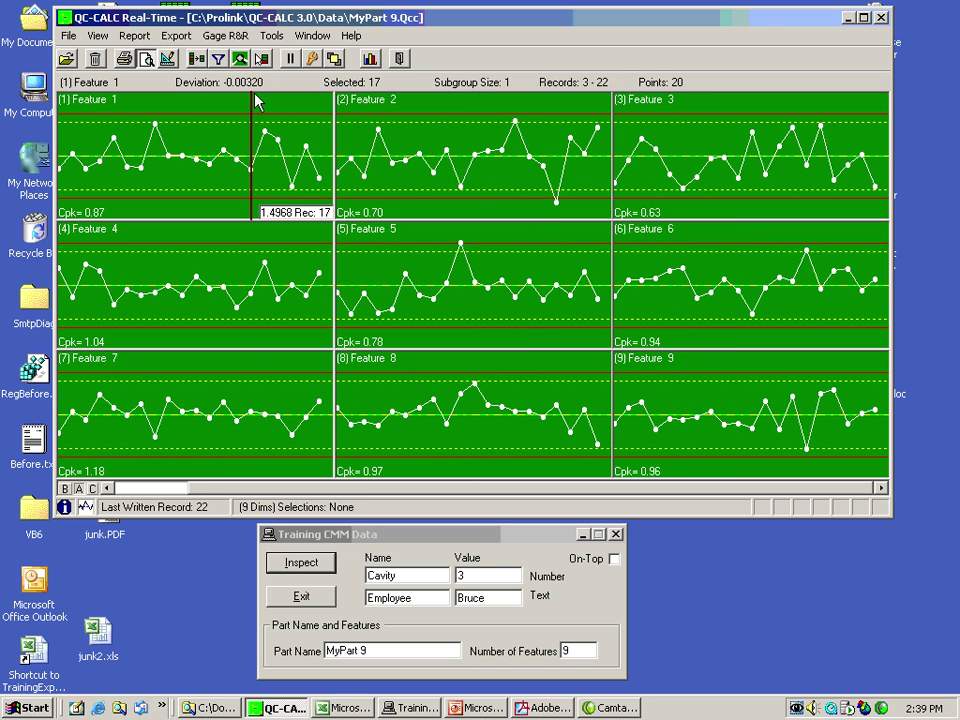
left_click(180, 38)
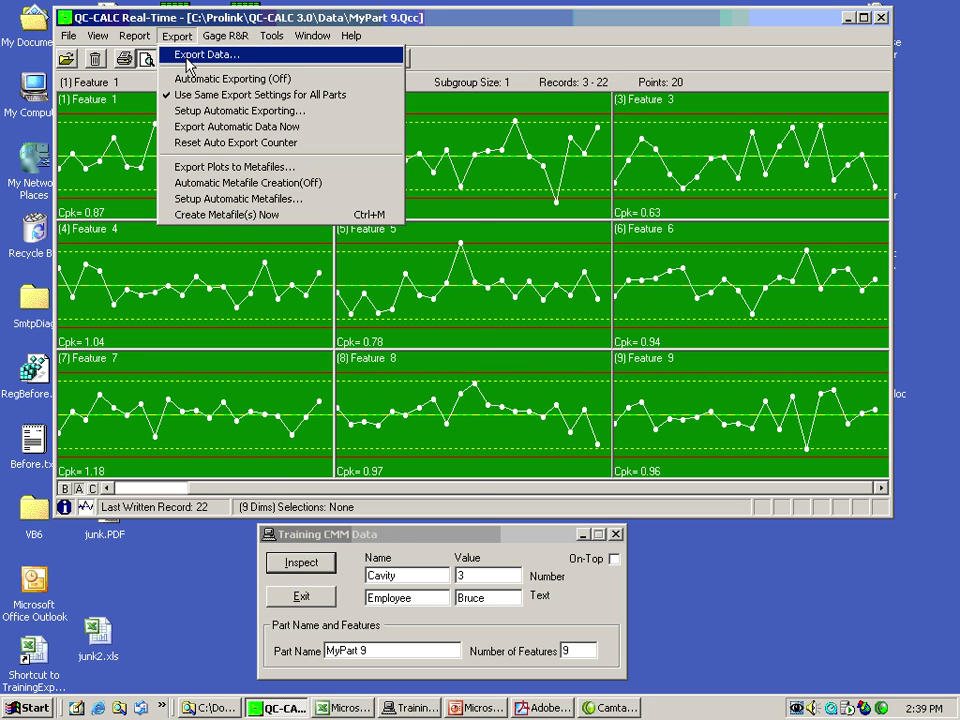
left_click(197, 58)
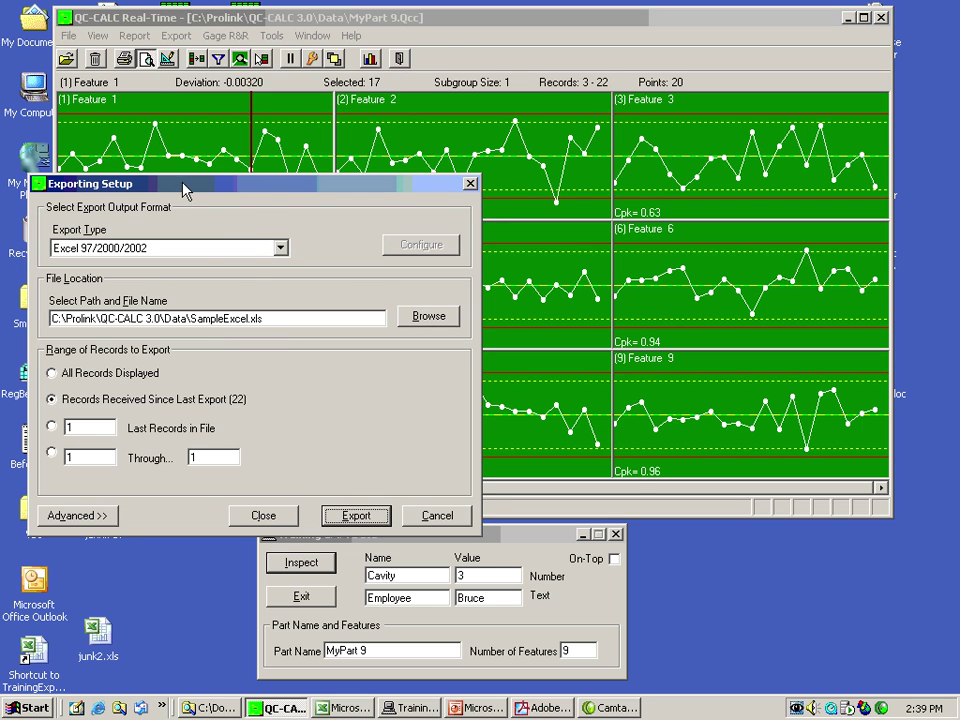
left_click_drag(184, 189, 355, 102)
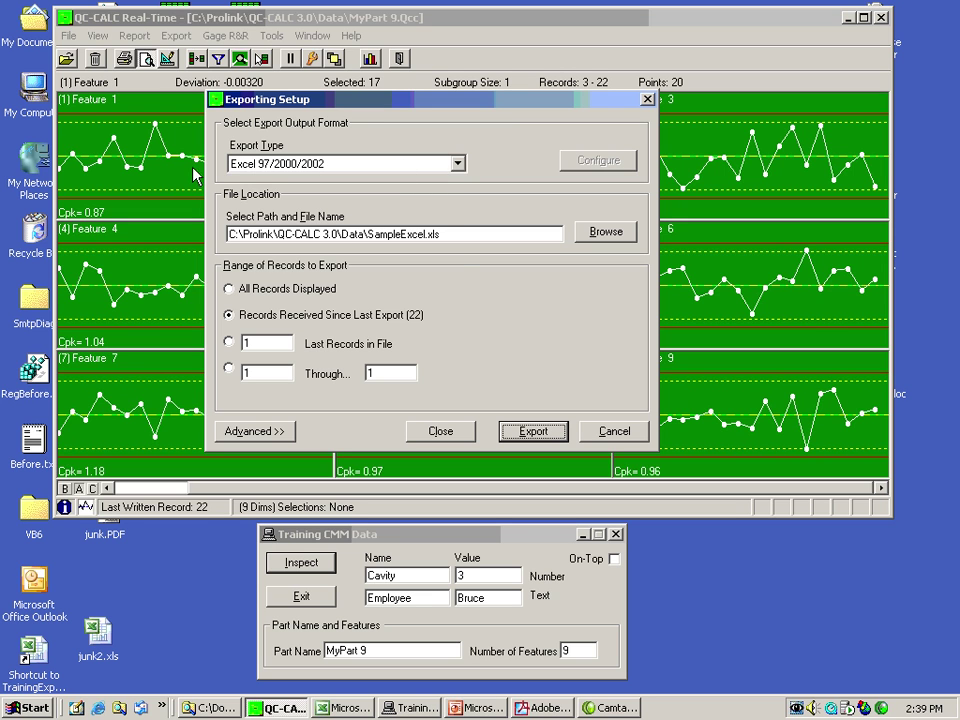
Step: Review the Export Type list, keep Excel 97/2000/2002, and move to the export file path
left_click(457, 163)
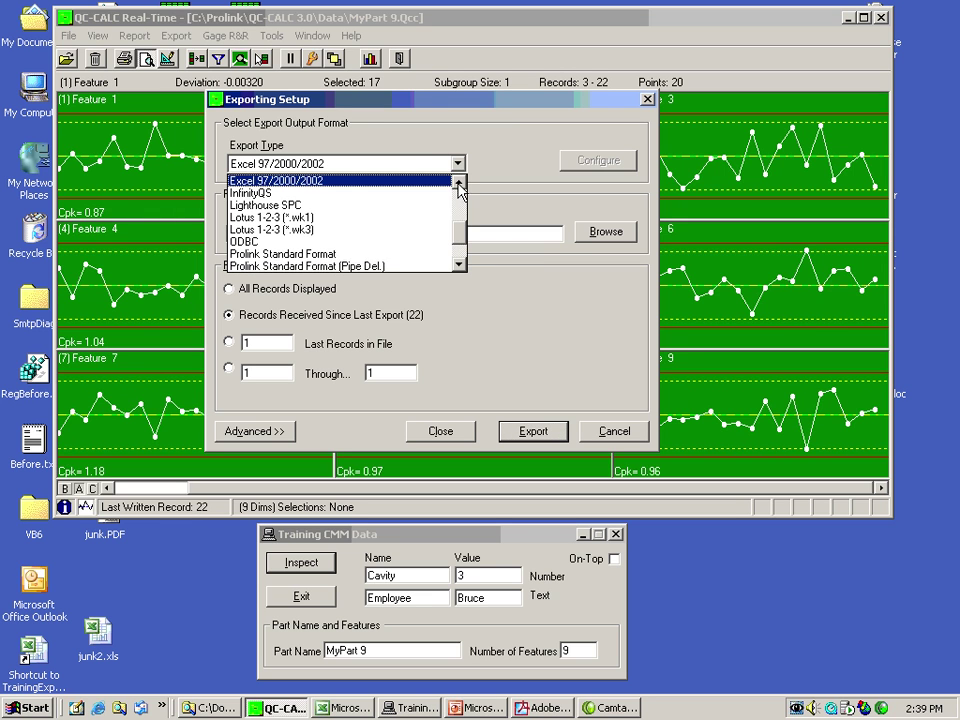
scroll(460, 190, "up", 3)
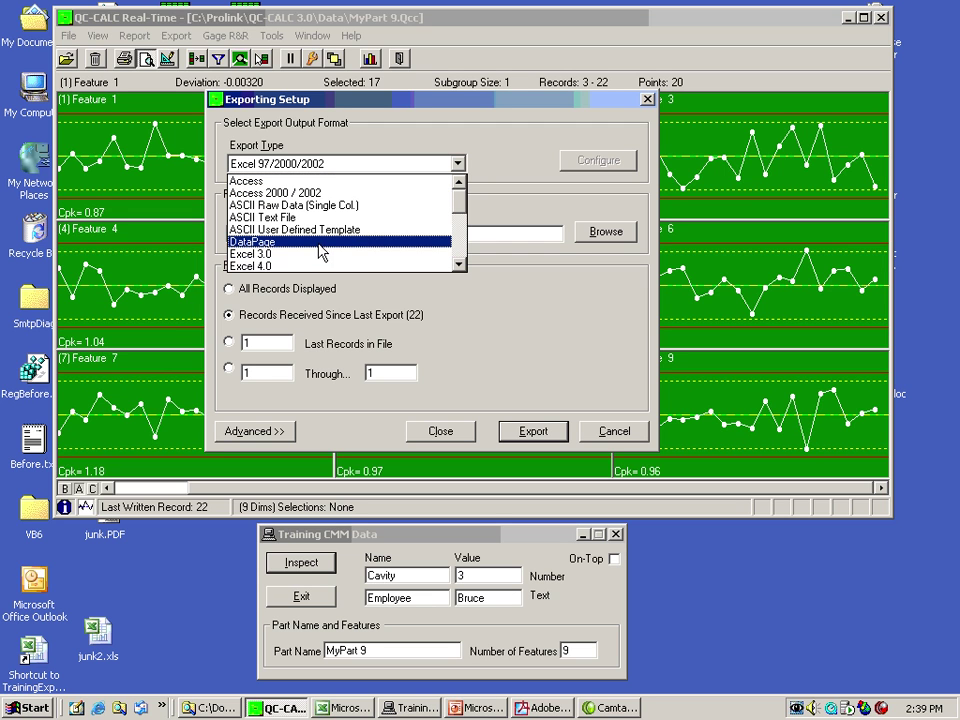
left_click(459, 265)
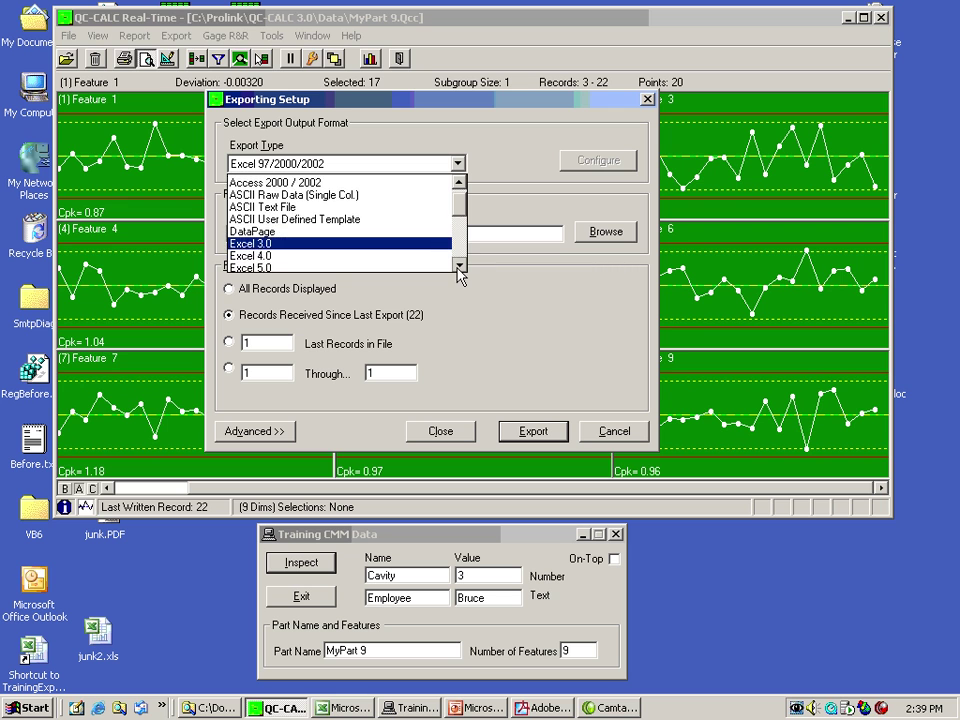
left_click(459, 265)
left_click(459, 265)
left_click(459, 265)
left_click(459, 265)
left_click(459, 265)
left_click(459, 265)
left_click(459, 265)
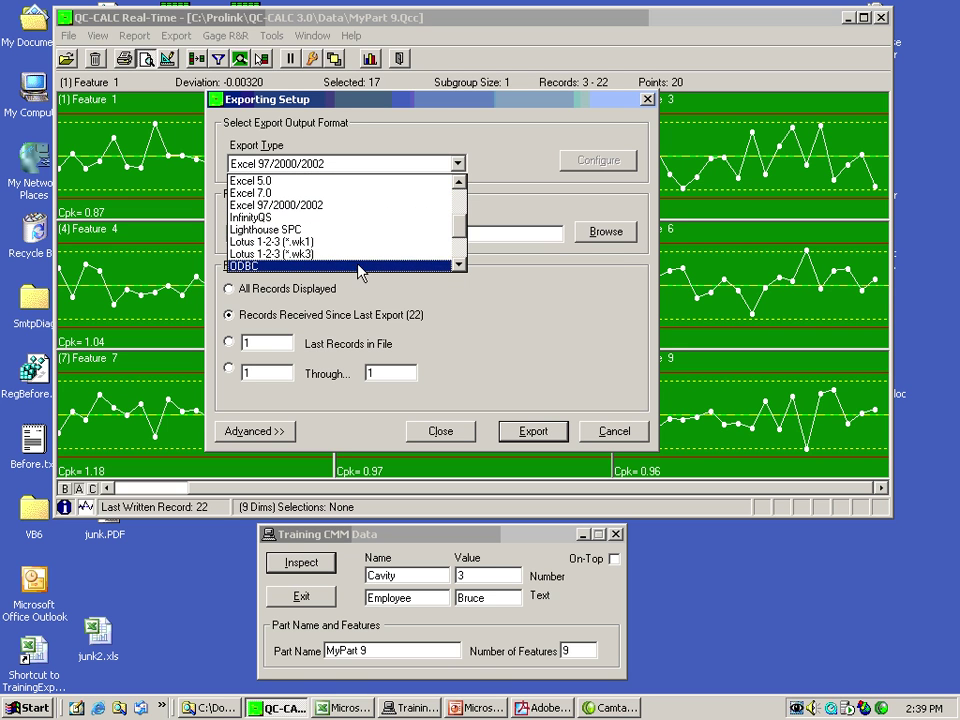
left_click(459, 266)
left_click(459, 266)
left_click(459, 265)
left_click(459, 265)
left_click(459, 265)
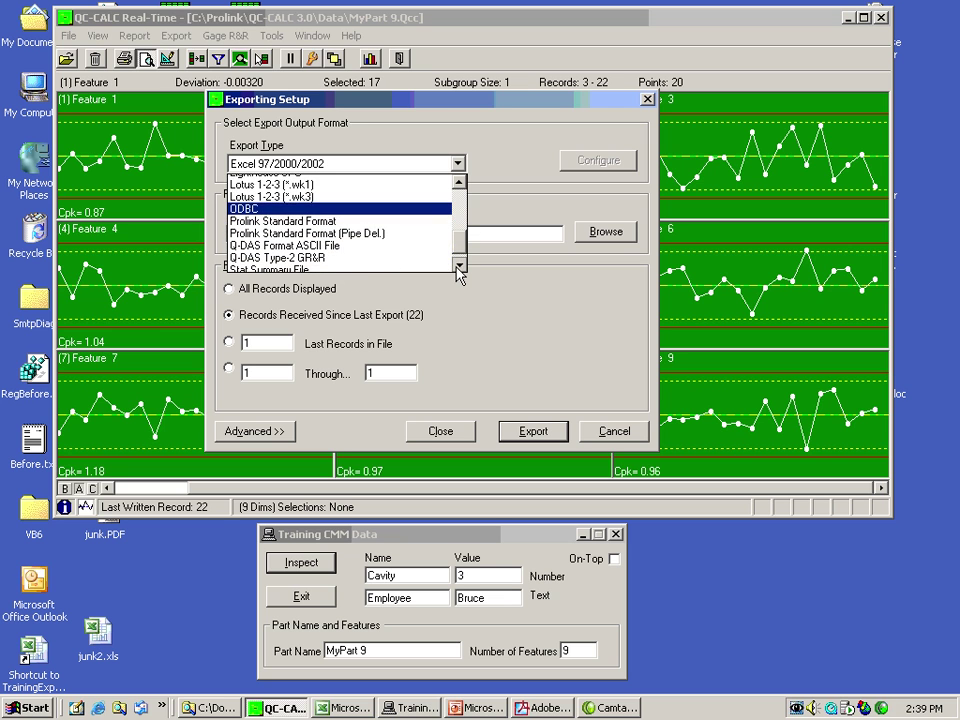
left_click(459, 265)
left_click(459, 265)
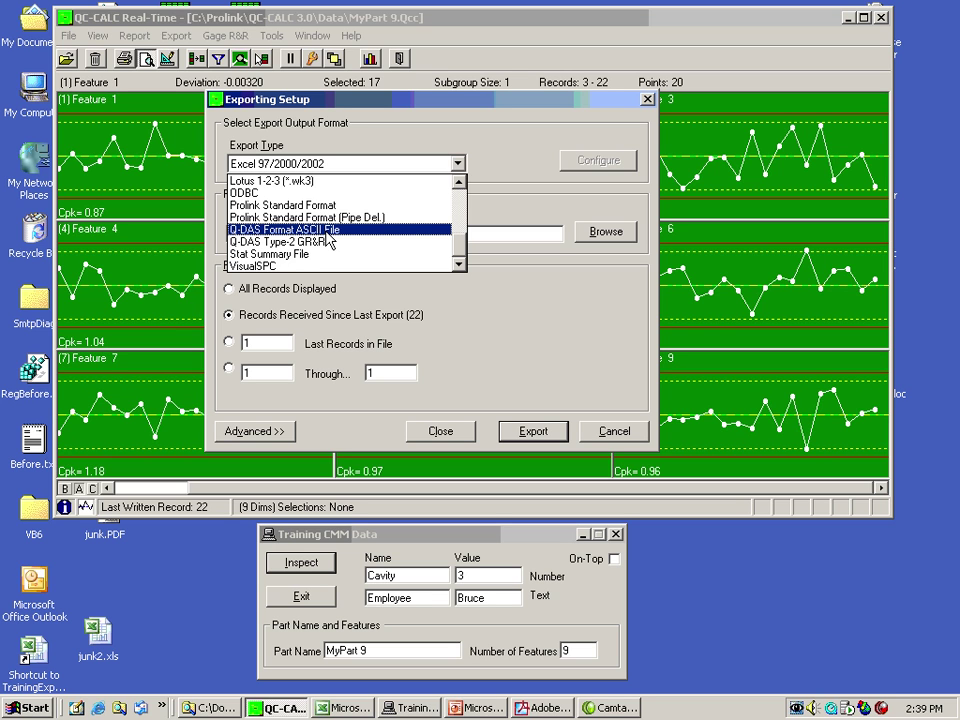
left_click(357, 168)
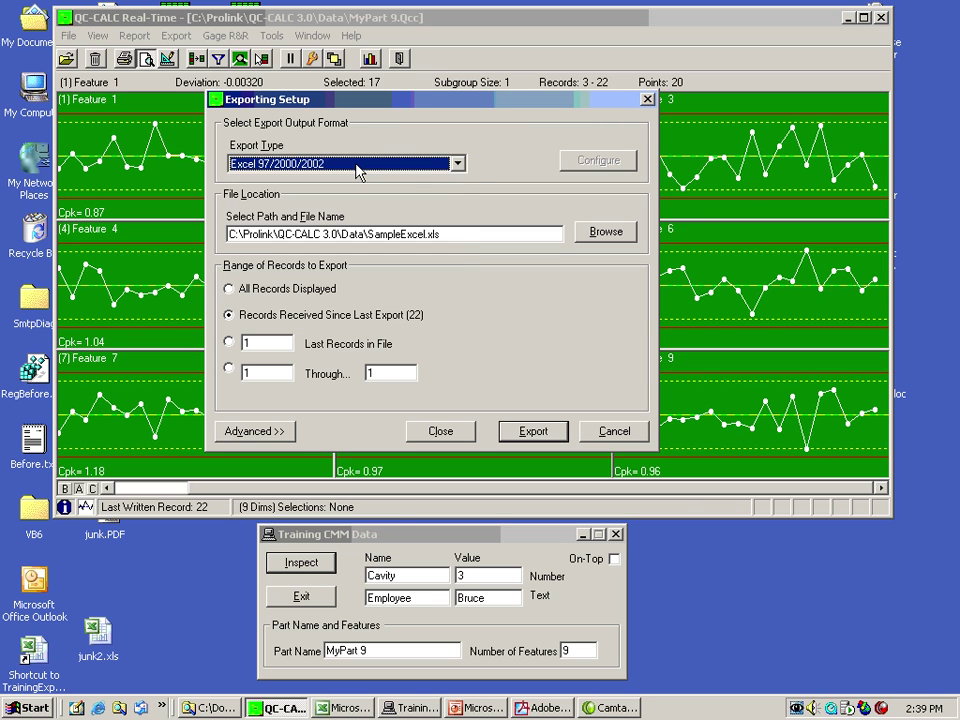
left_click(466, 231)
Step: Set the export file to junk.xls on the Desktop, deleting the old junk.xls first
left_click(606, 232)
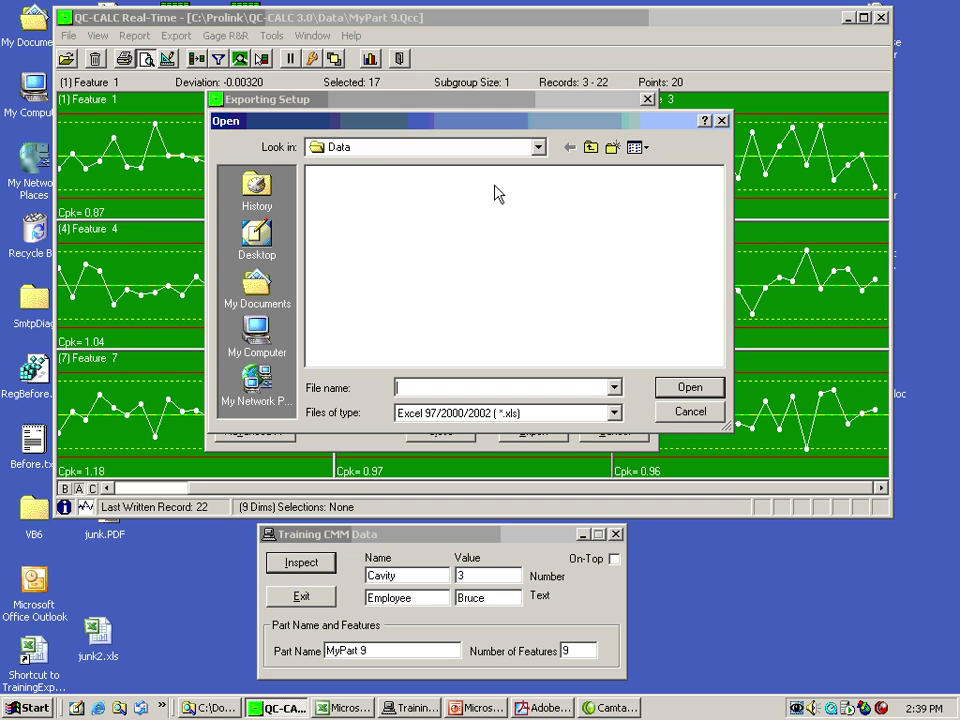
left_click(255, 245)
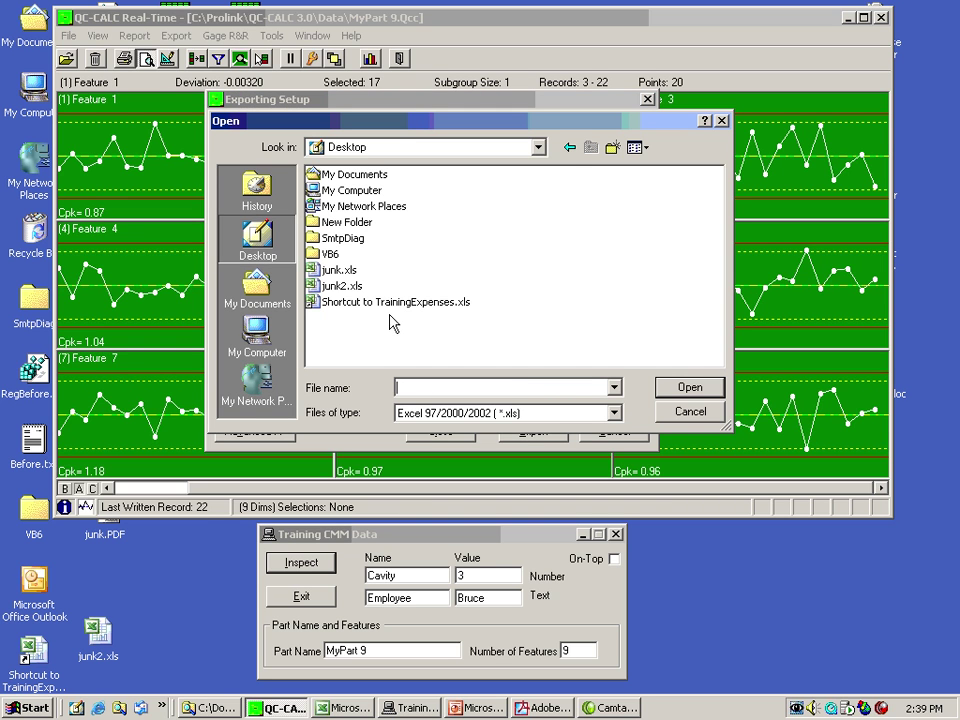
left_click(345, 271)
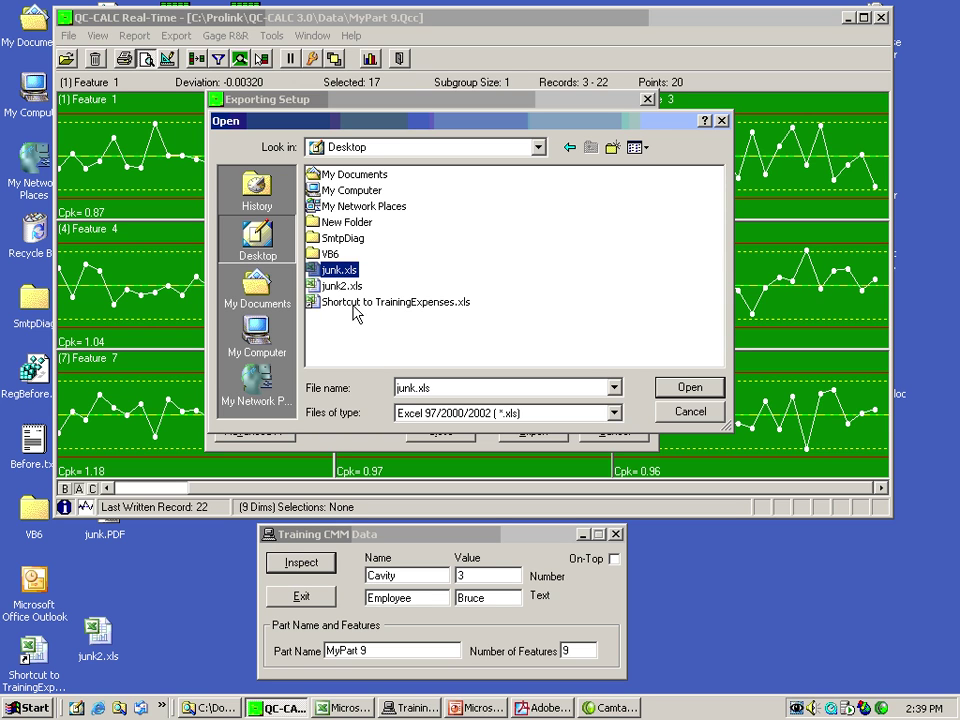
left_click(354, 286)
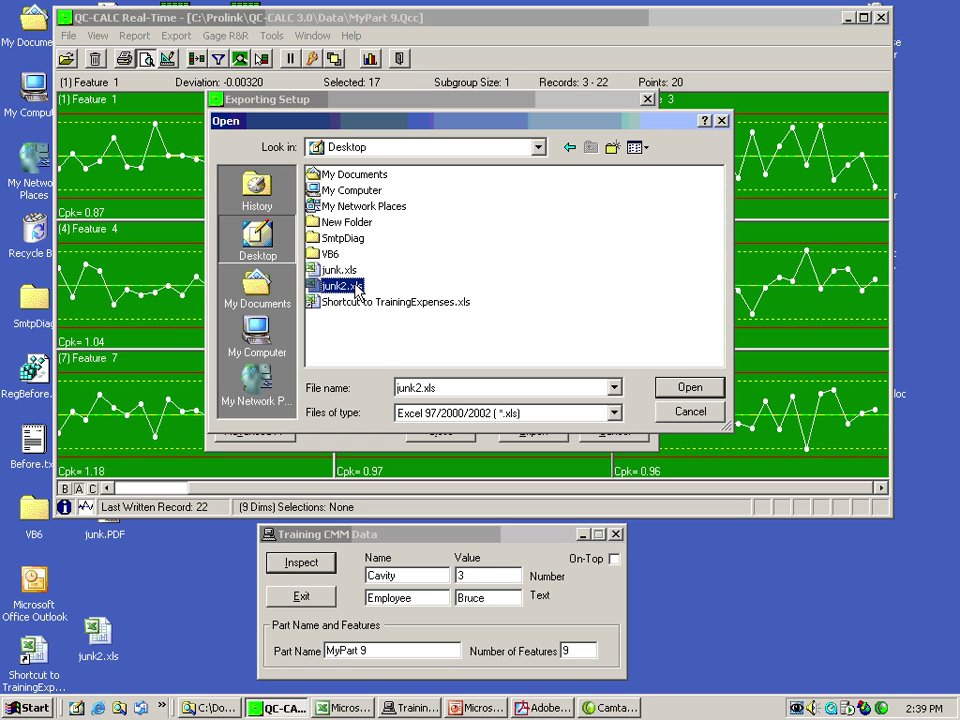
left_click(341, 273)
key("Delete")
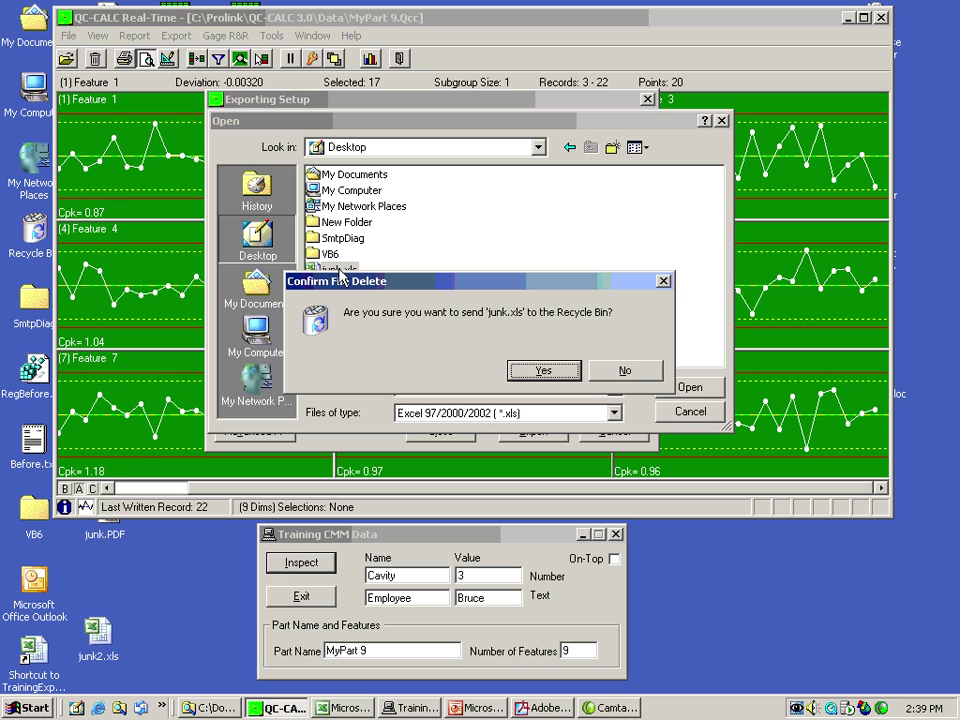
key("Return")
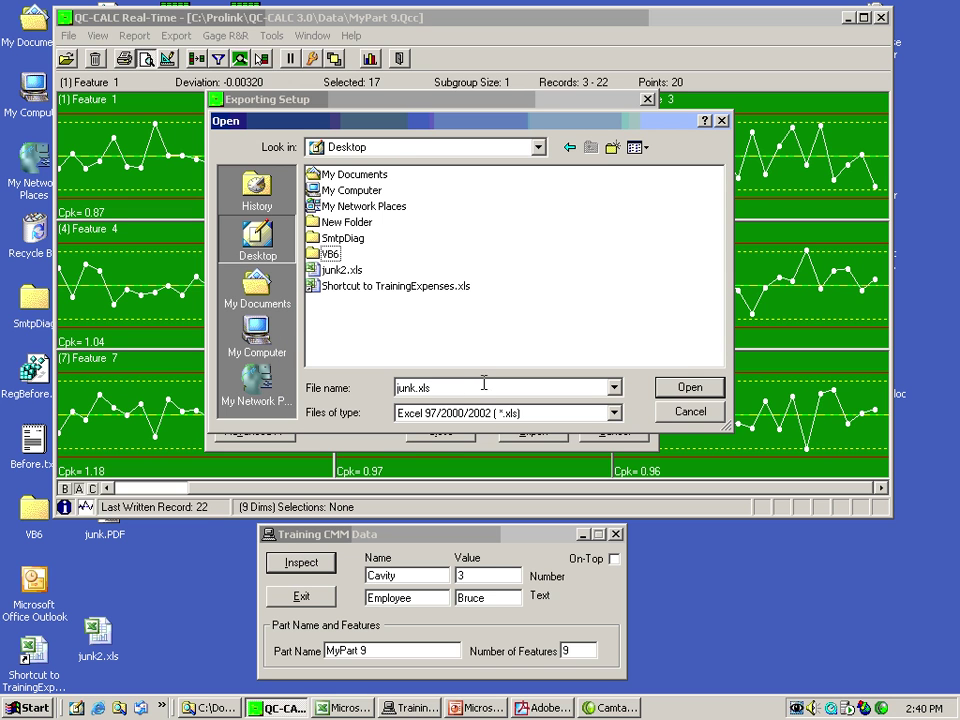
left_click(688, 387)
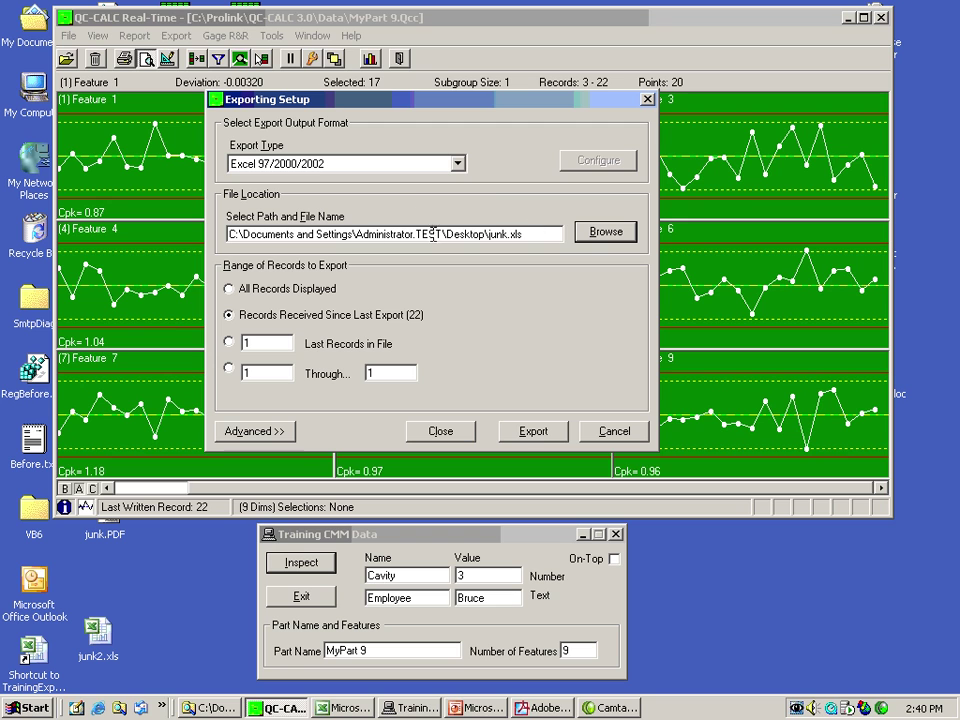
Step: Export all displayed records to junk.xls and select the exported file on the desktop
left_click(279, 290)
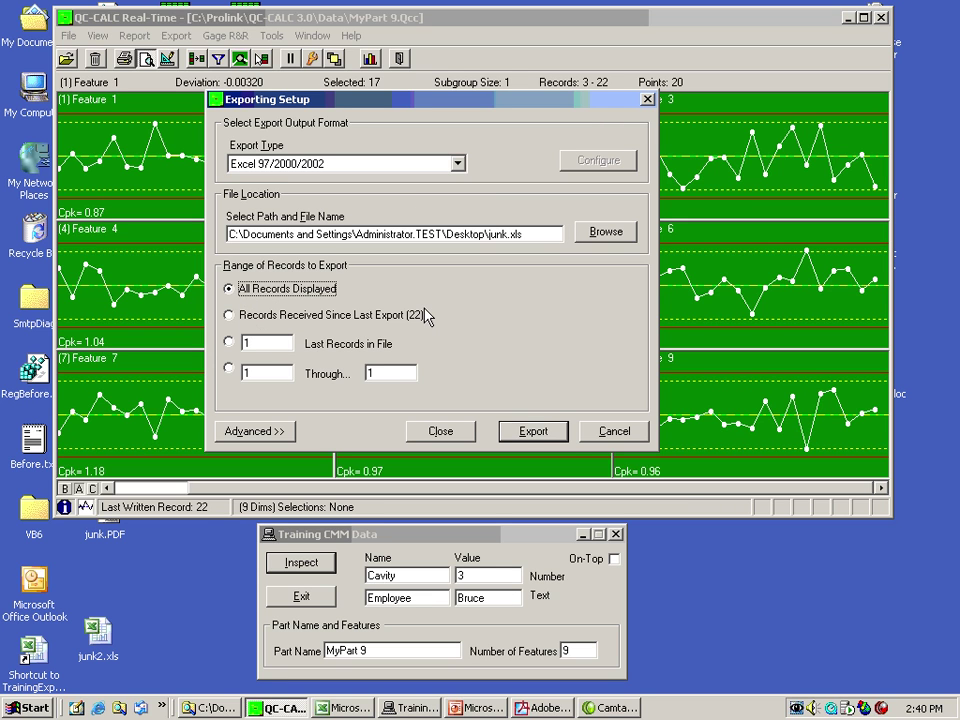
left_click(531, 431)
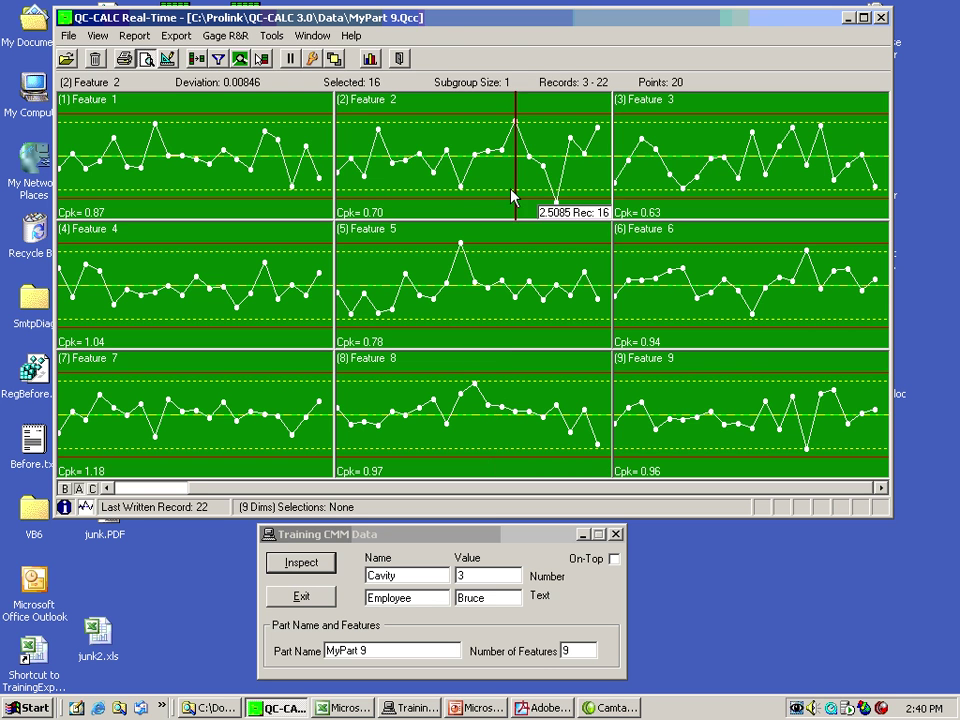
left_click_drag(287, 18, 439, 36)
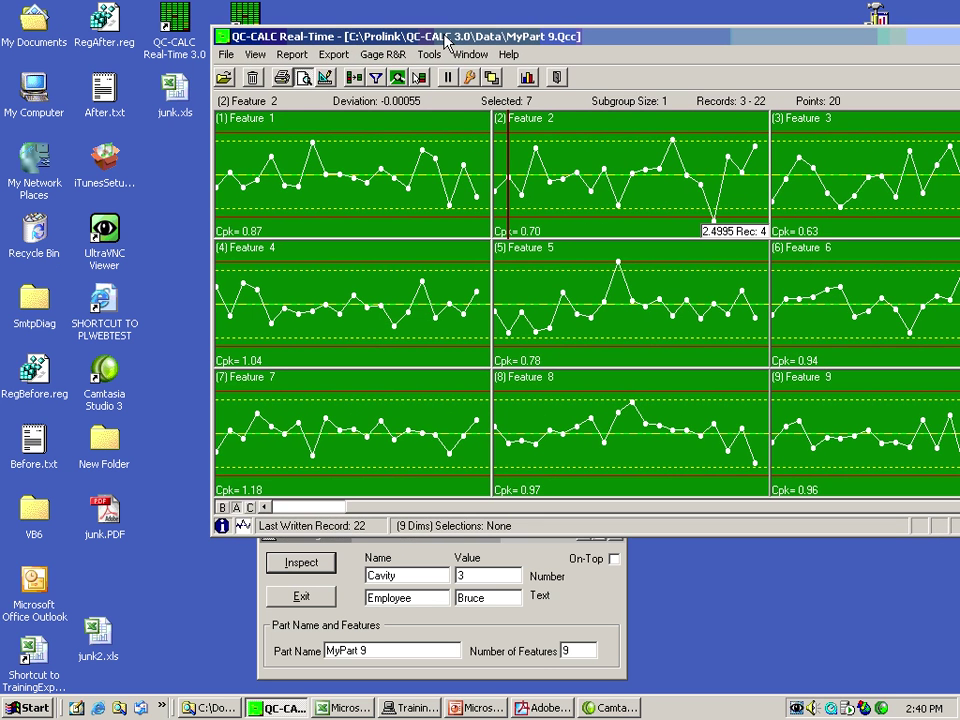
left_click(175, 90)
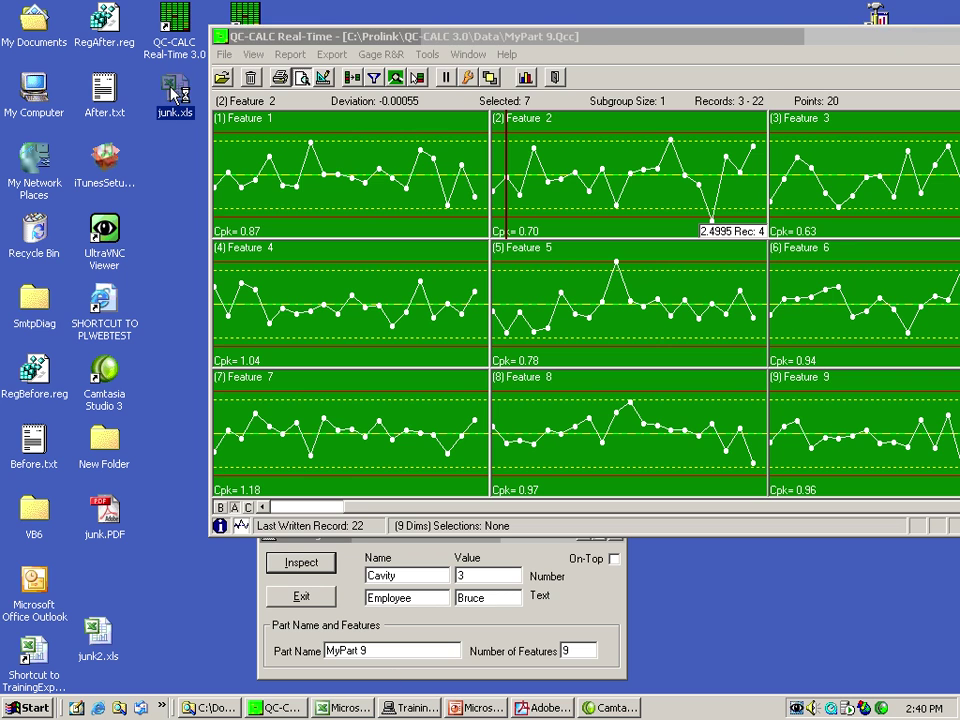
Step: Open junk.xls in Excel and check the feature header row and data rows 2 to 21
double_click(175, 92)
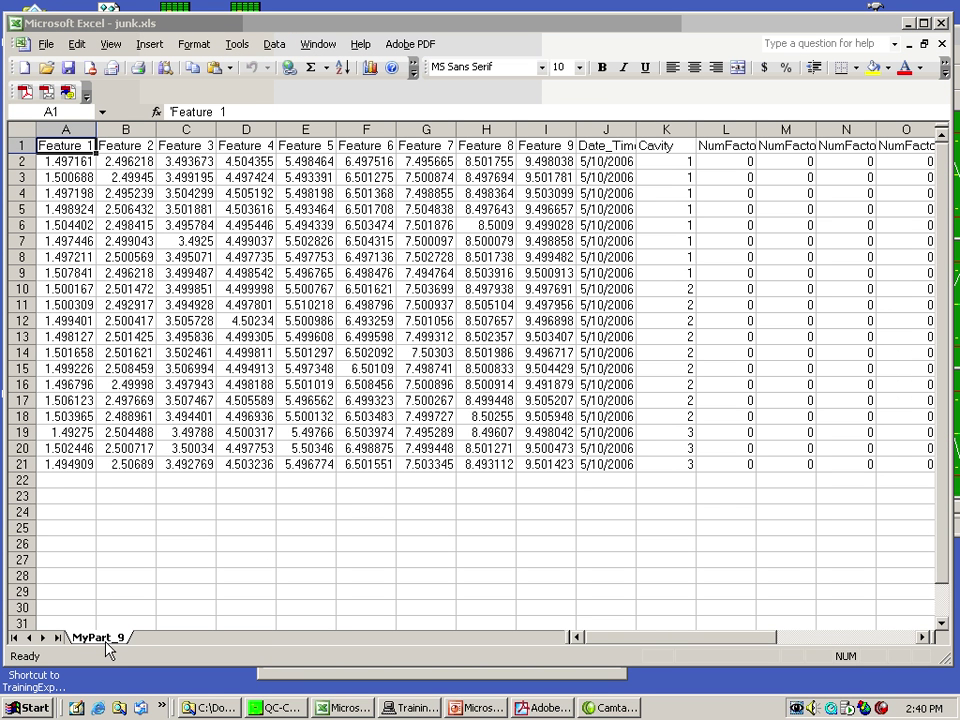
left_click(18, 146)
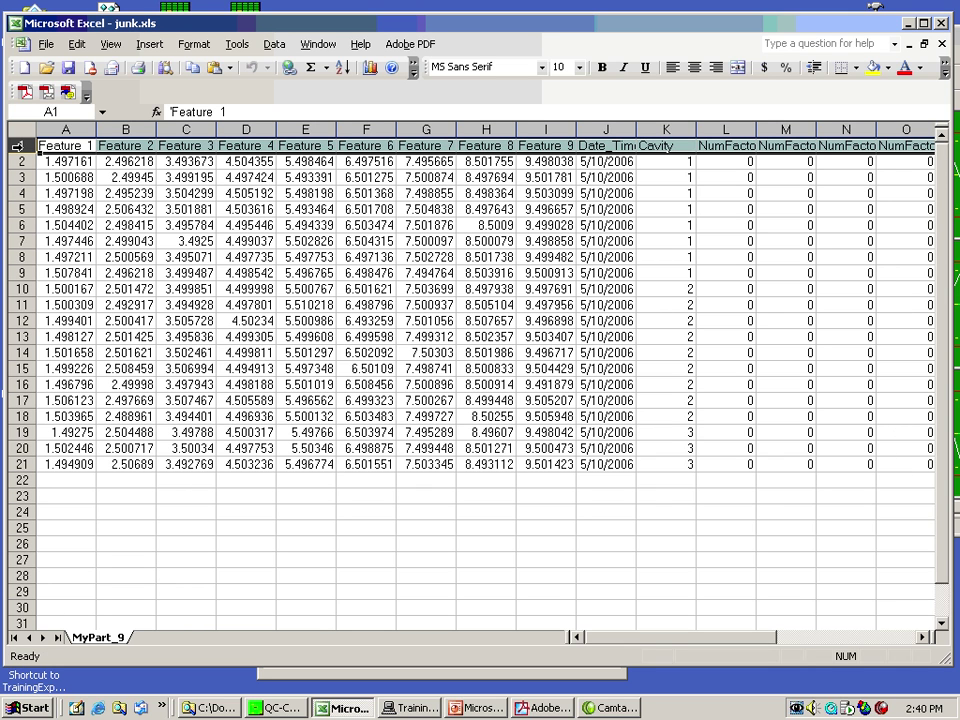
left_click(17, 160)
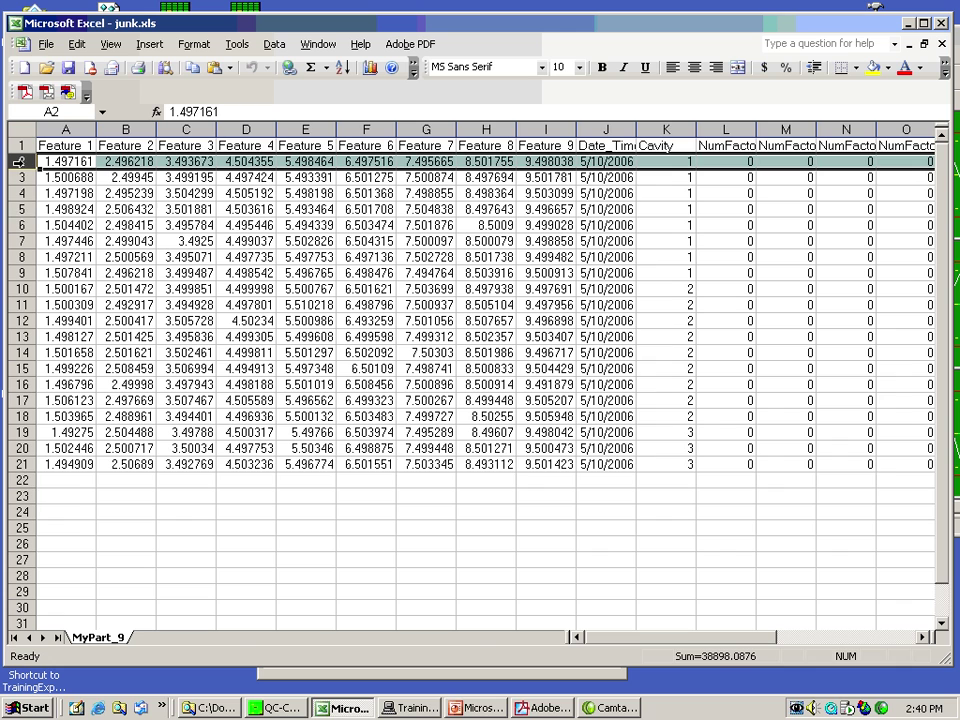
left_click(20, 464)
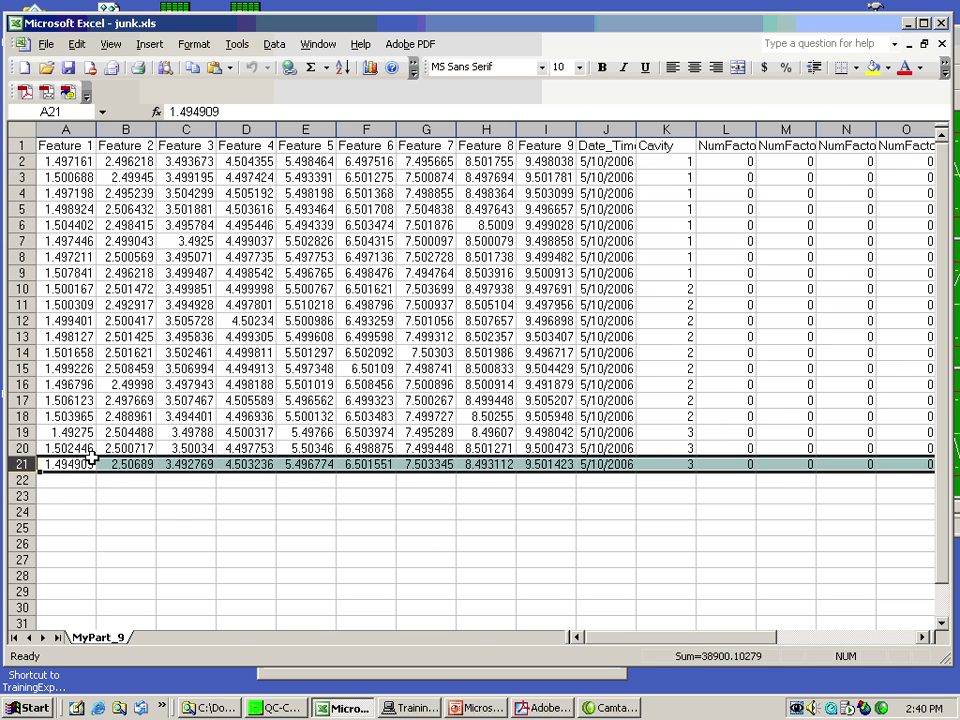
Step: Inspect the Cavity column K and Employee column P, then close the workbook
left_click(668, 129)
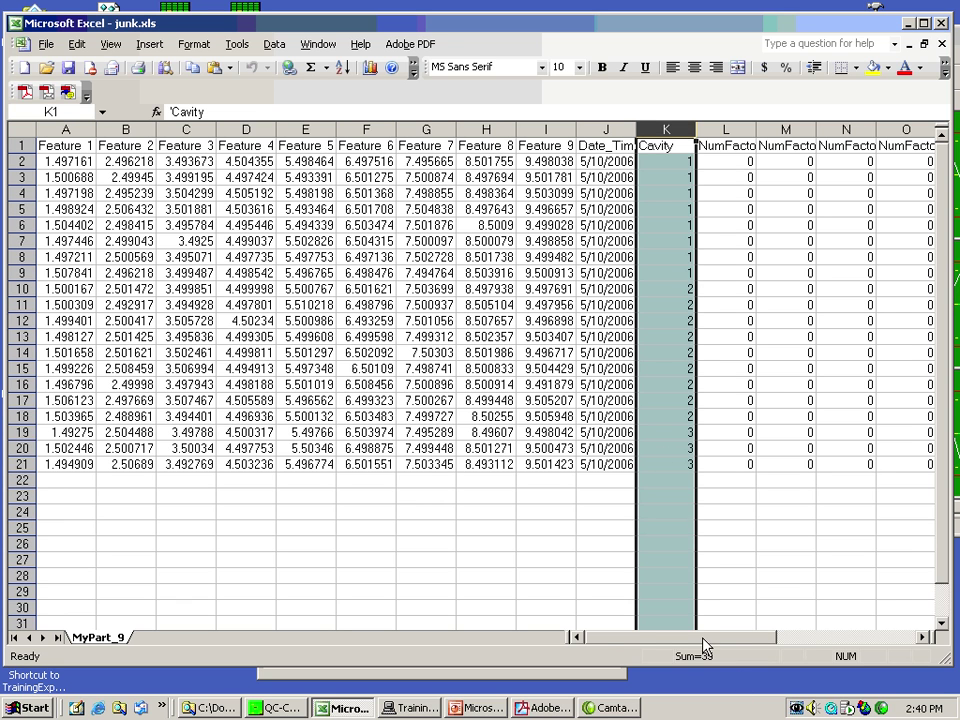
left_click_drag(703, 645, 720, 643)
left_click(905, 130)
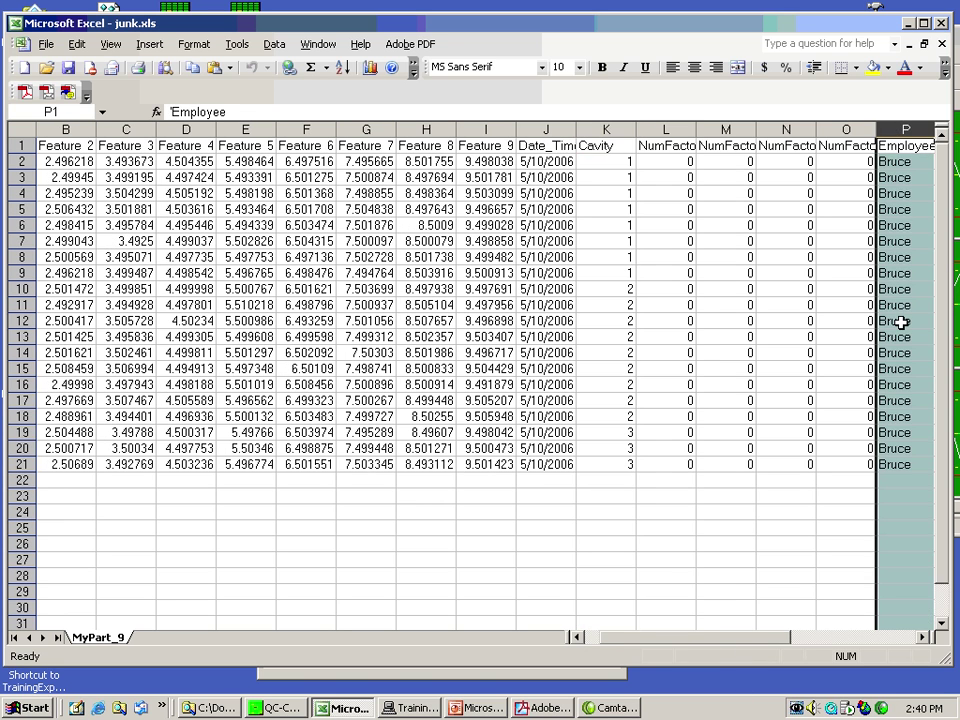
left_click_drag(619, 643, 590, 647)
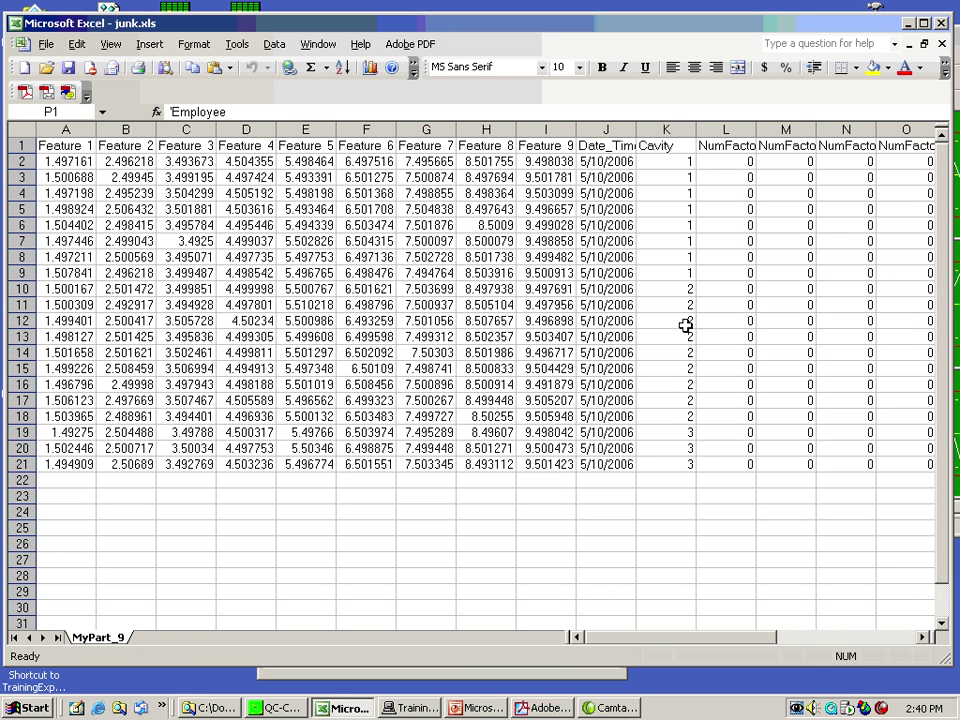
left_click(941, 43)
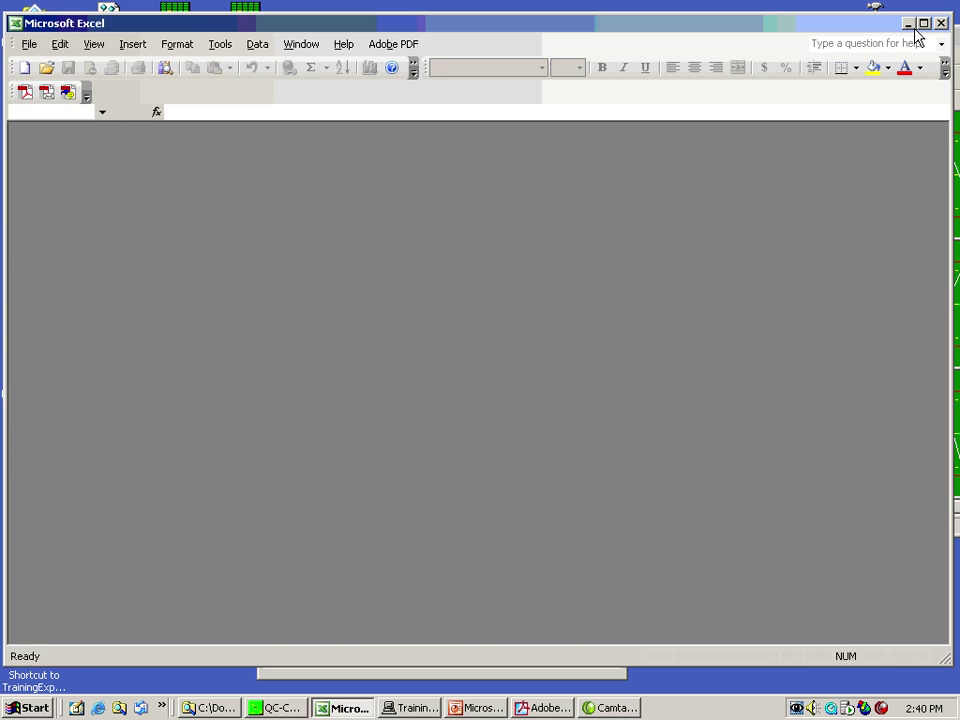
Step: Close Excel, filter the charts to Cavity 2 records 11–19, and open the Export Data setup
left_click(940, 22)
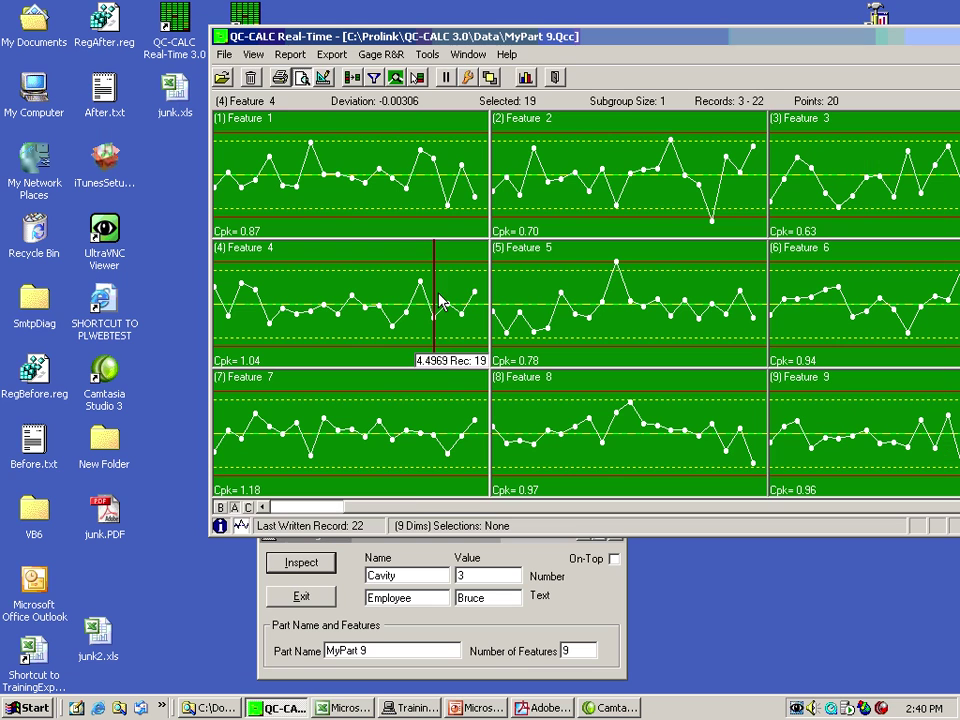
left_click(333, 56)
left_click(334, 56)
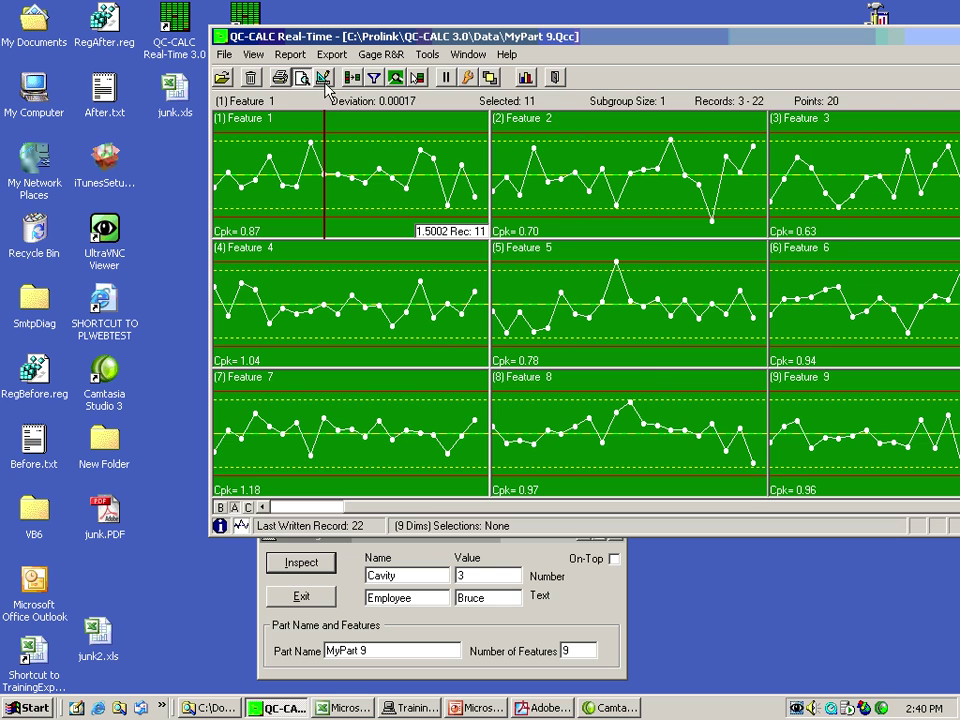
left_click(373, 77)
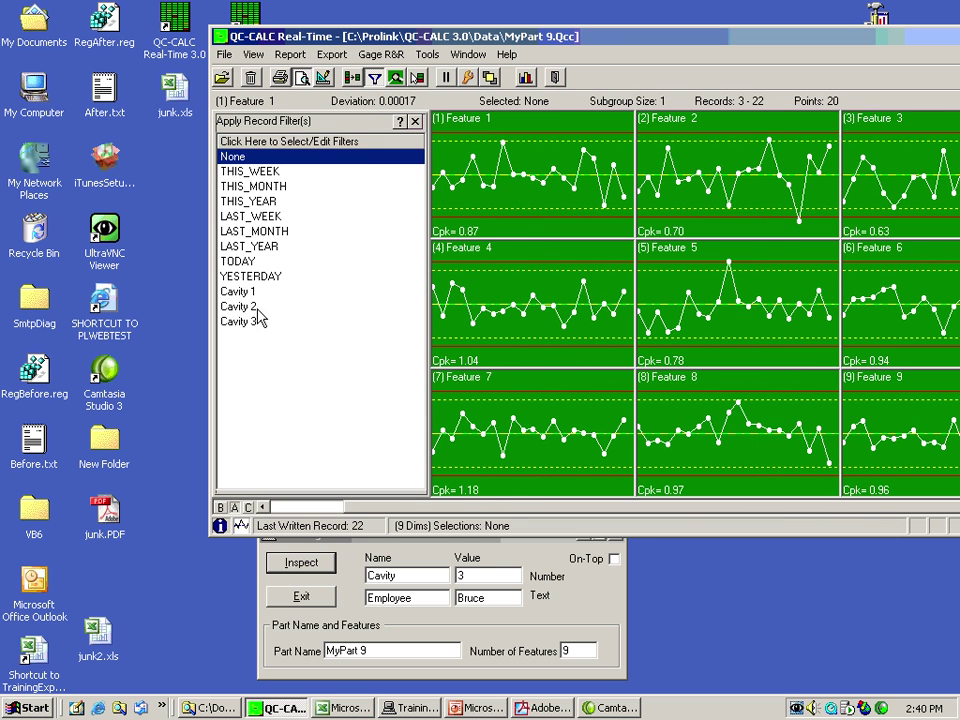
left_click(245, 306)
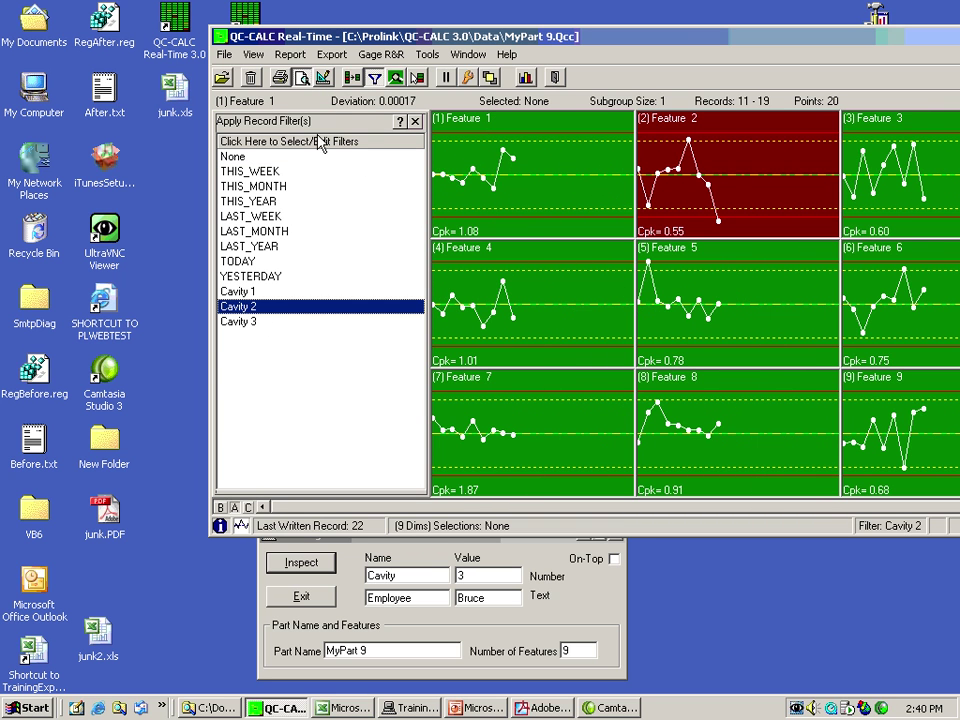
left_click(333, 55)
left_click(340, 74)
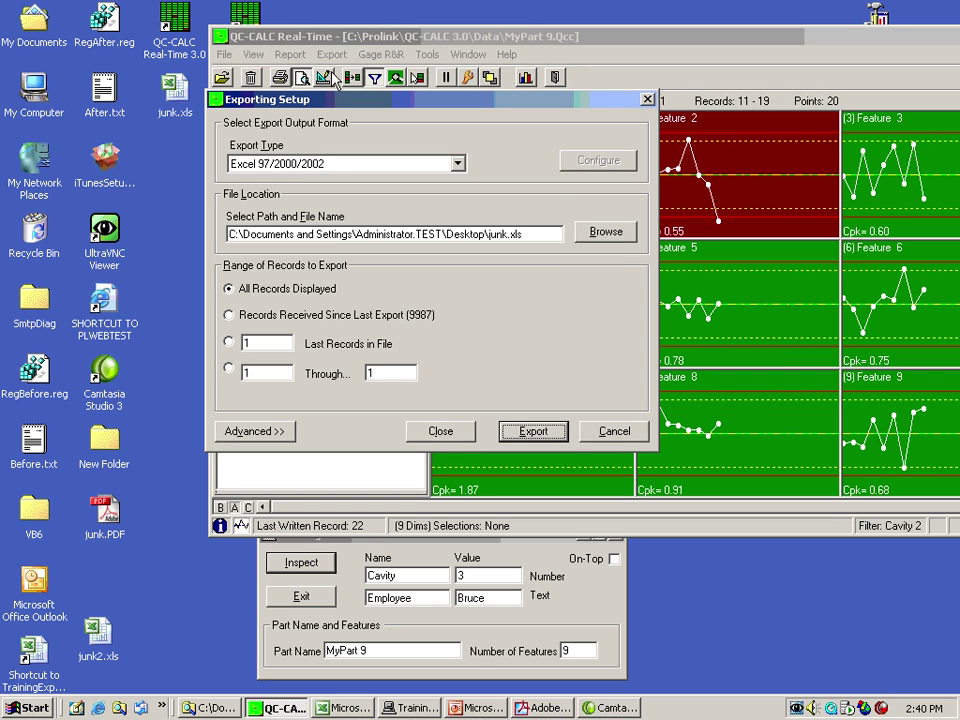
Step: Export the Cavity 2 records to junk.xls as table 'Cavity 2', including nominals and tolerances
left_click(530, 234)
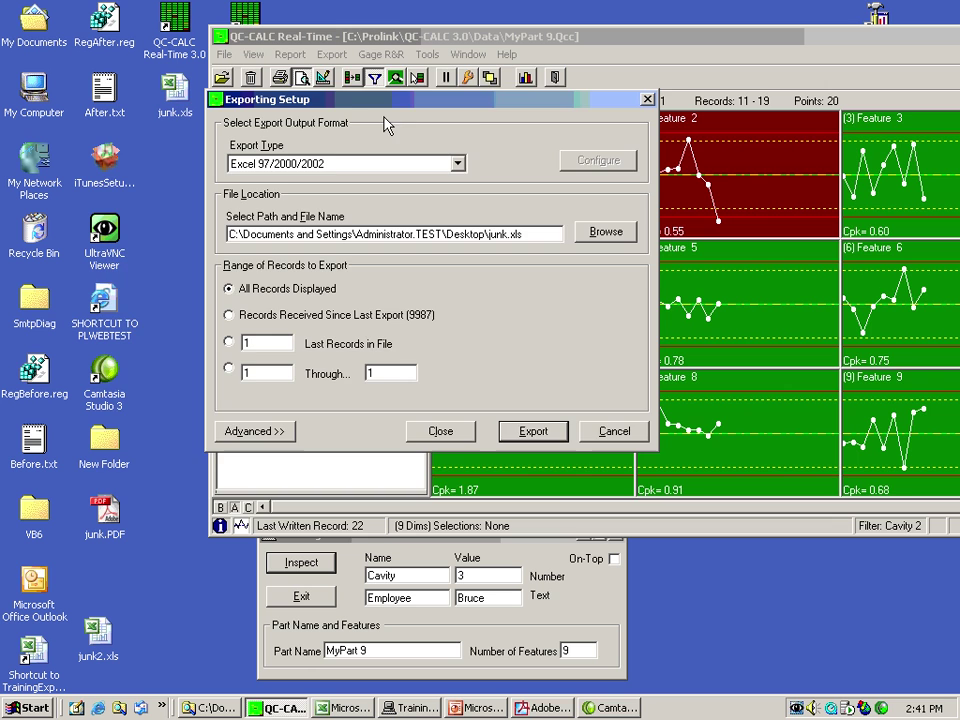
left_click_drag(367, 103, 264, 152)
left_click(150, 480)
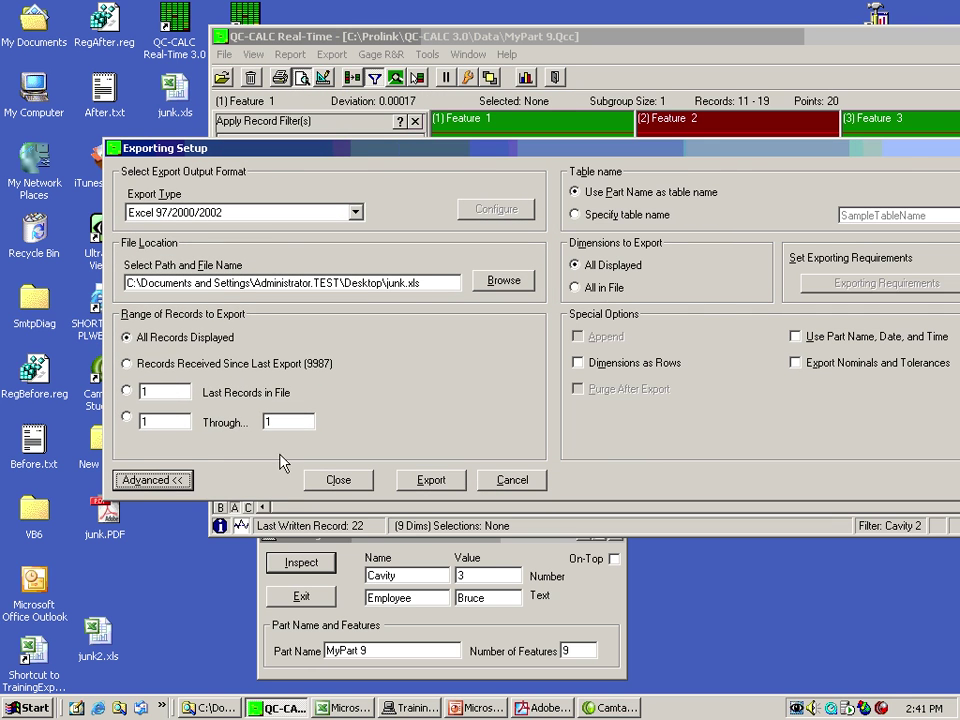
left_click(628, 214)
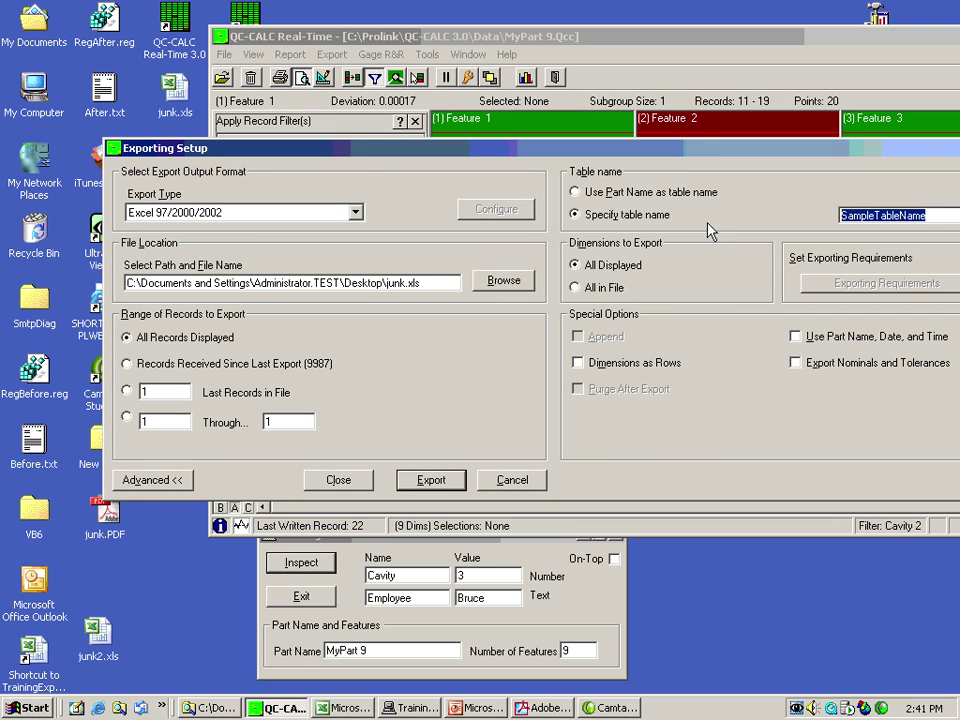
type("Cavity 2")
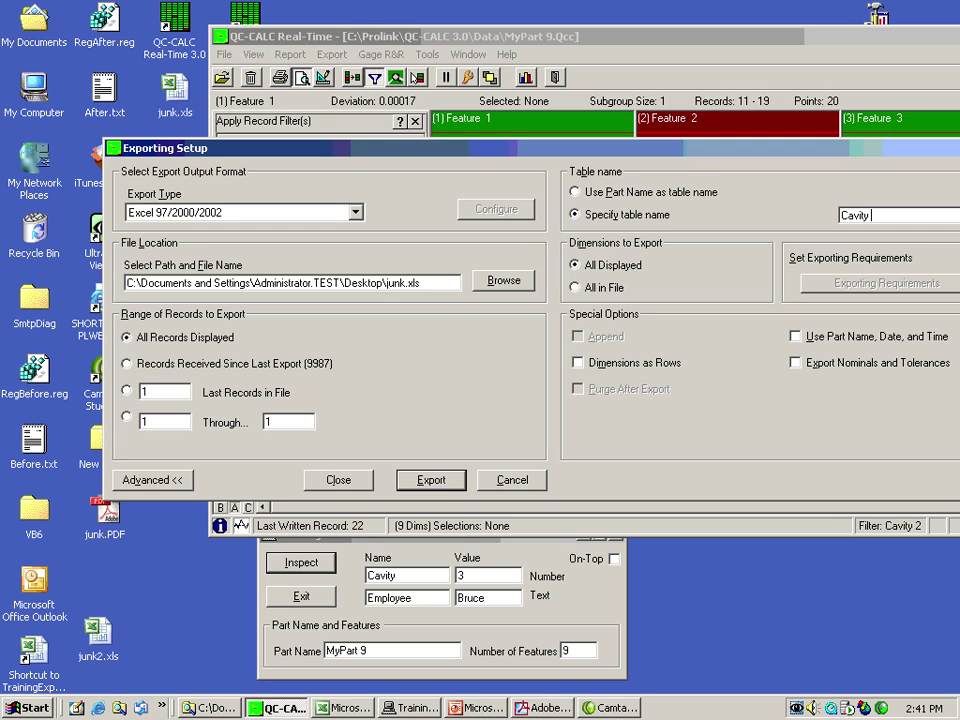
left_click(820, 366)
left_click(431, 480)
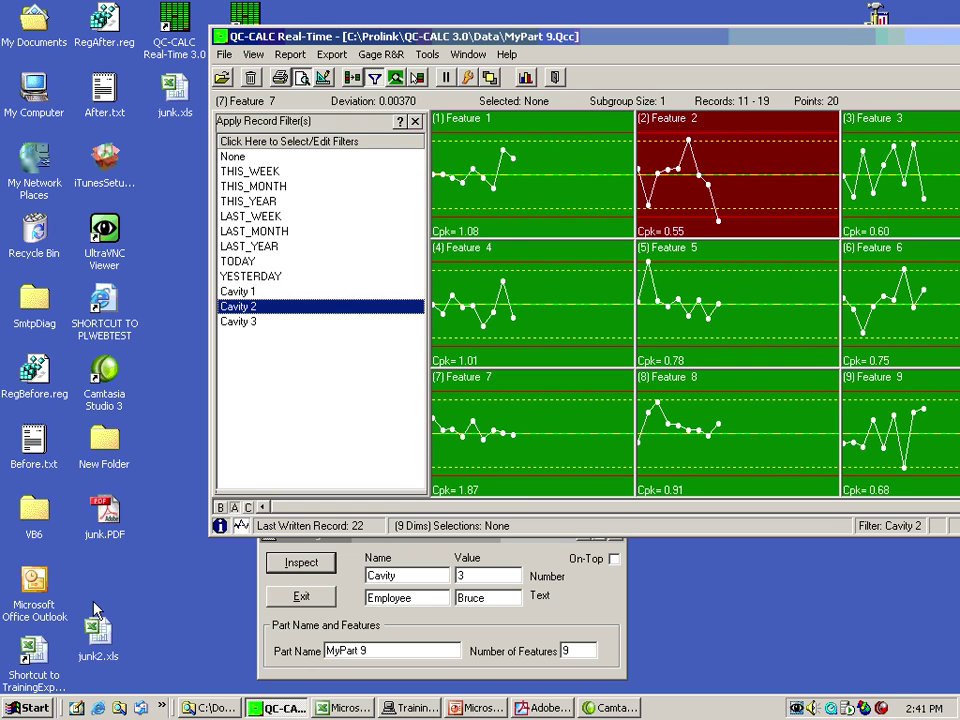
Step: Open junk.xls and review the Cavity_2 sheet's nominal row, ±0.01 tolerance rows and nine records
double_click(174, 100)
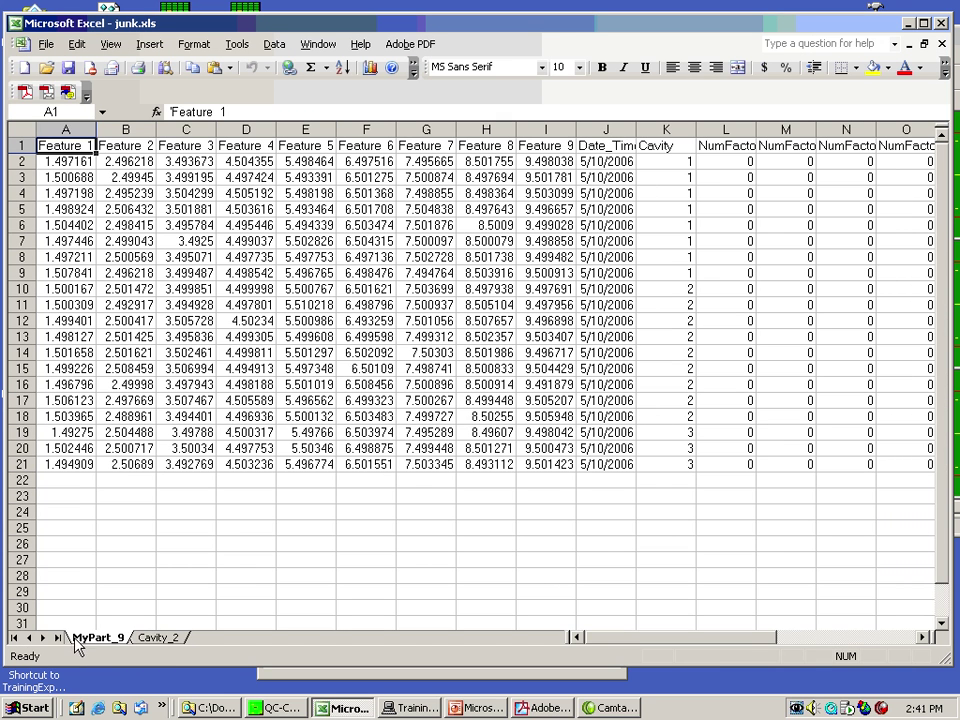
left_click(167, 639)
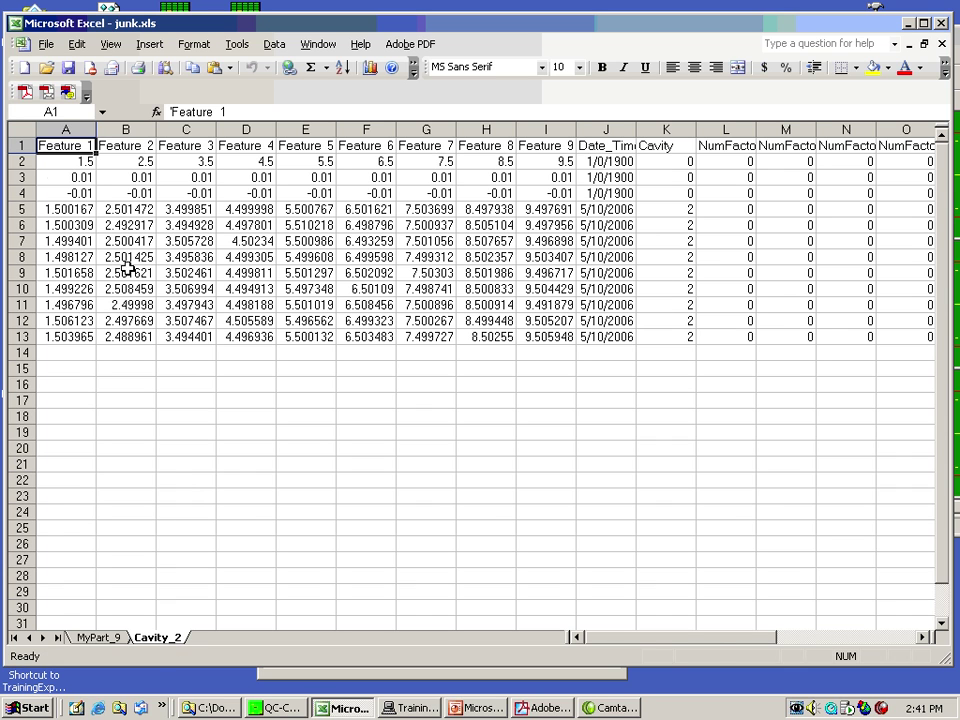
left_click(17, 161)
left_click(17, 177)
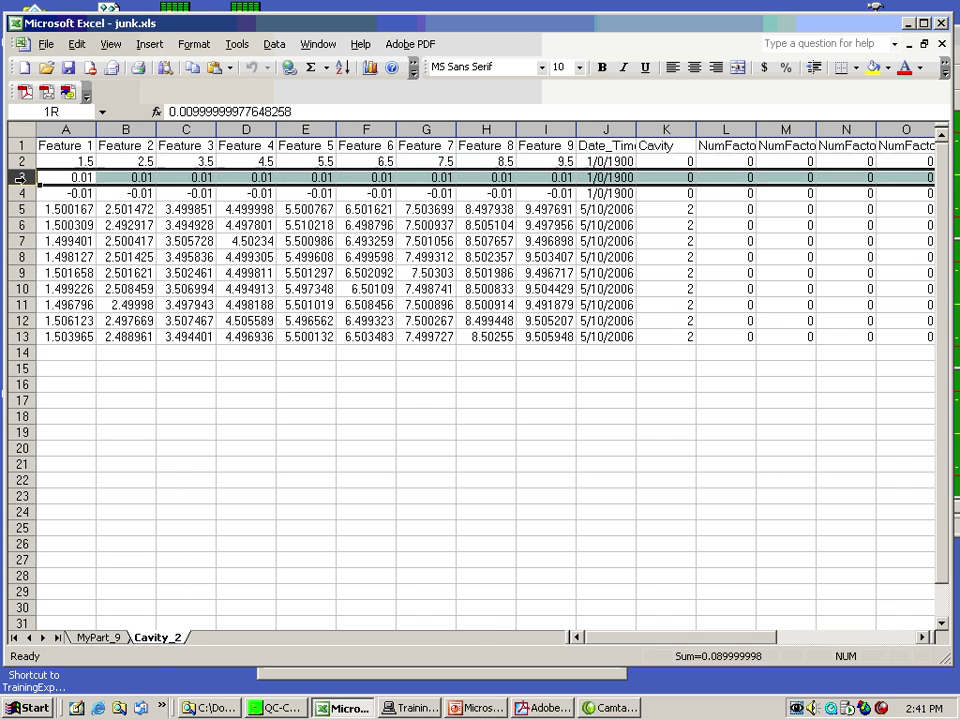
left_click(17, 193)
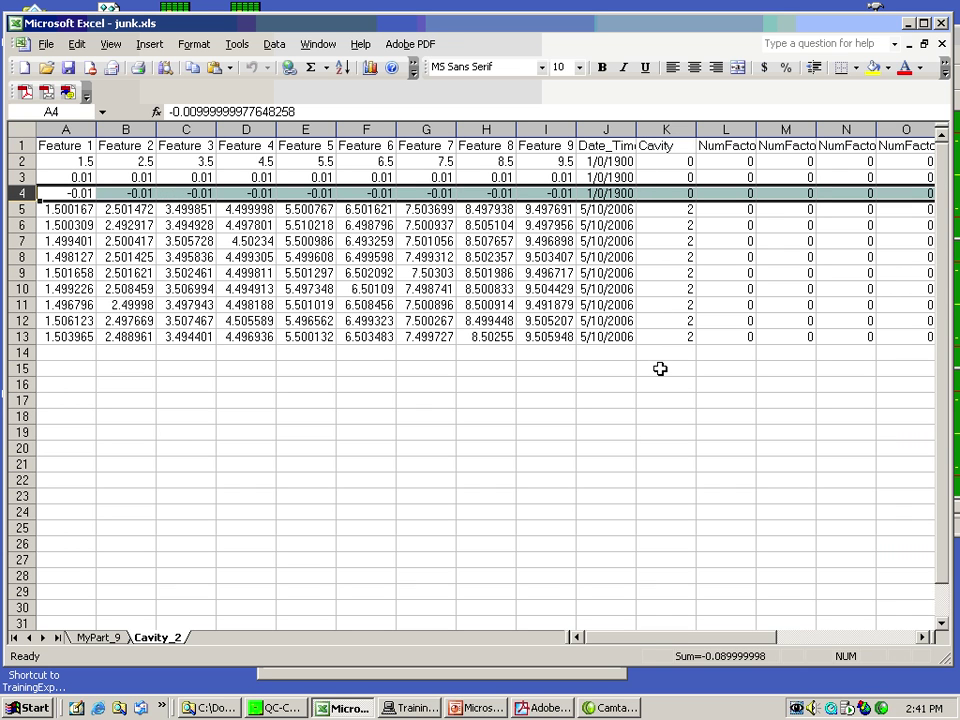
left_click_drag(62, 209, 509, 317)
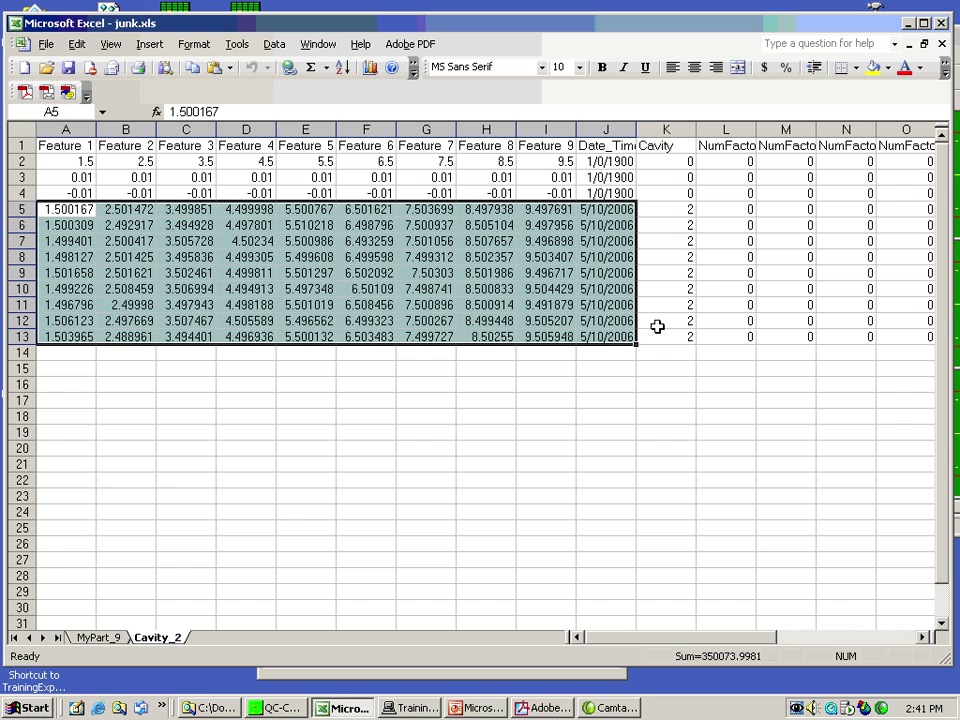
Step: Close junk.xls and Excel, then set the record filter to None to chart records 3–22
left_click(941, 44)
left_click(906, 23)
left_click(505, 262)
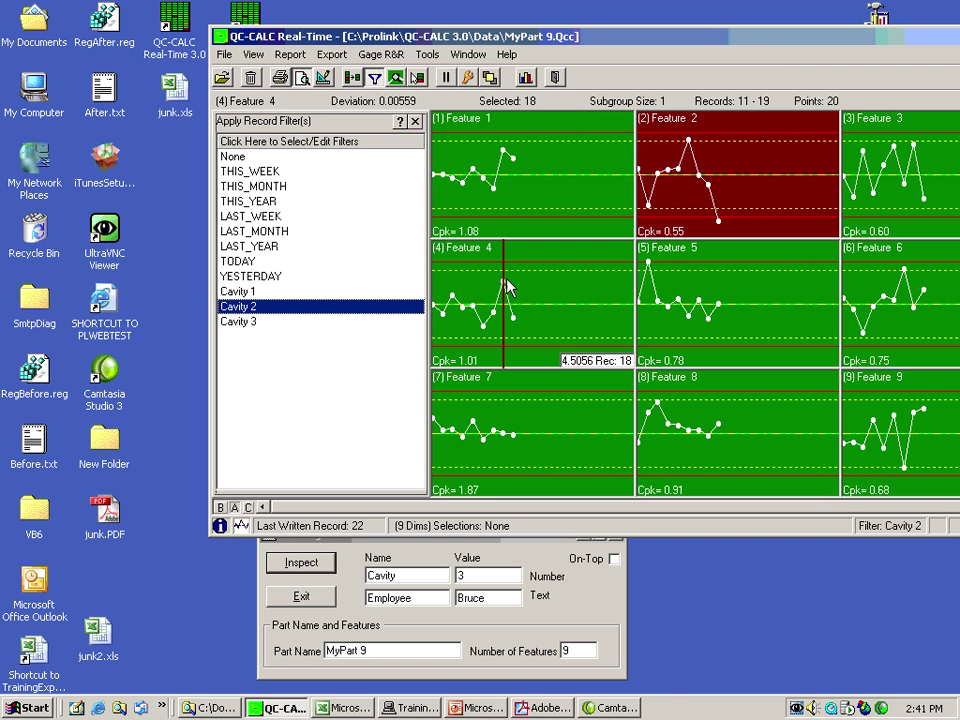
left_click(435, 185)
left_click_drag(383, 38, 238, 38)
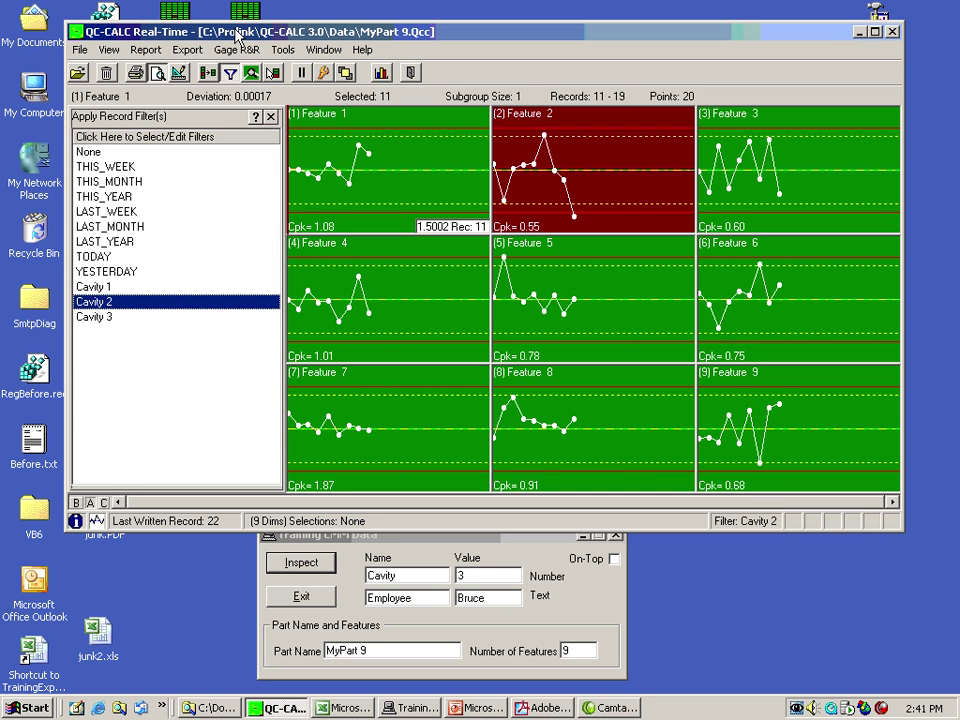
left_click(100, 152)
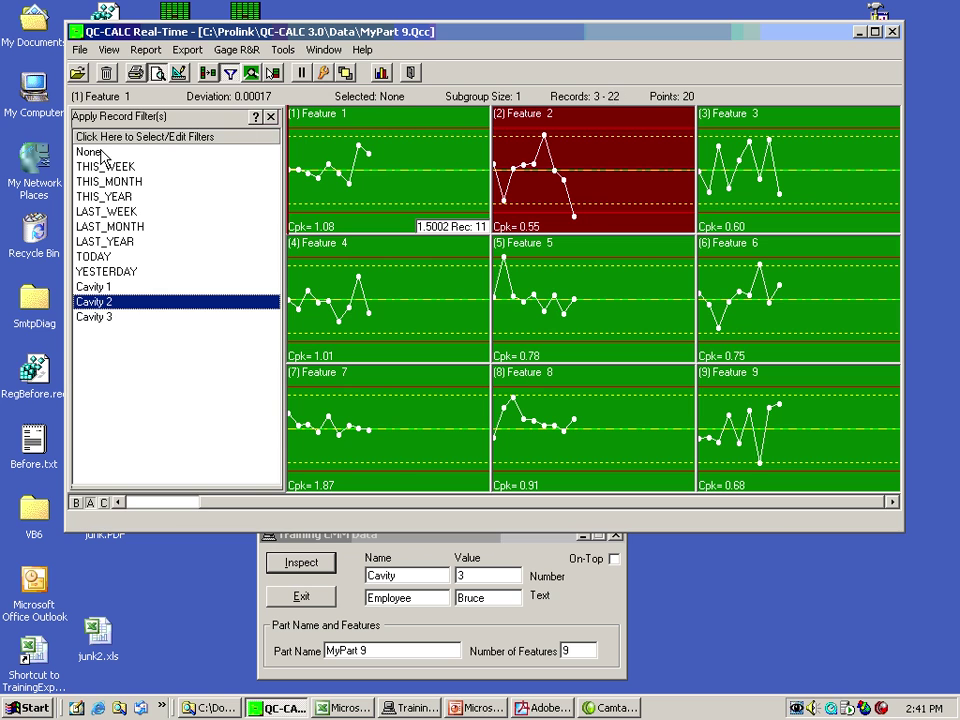